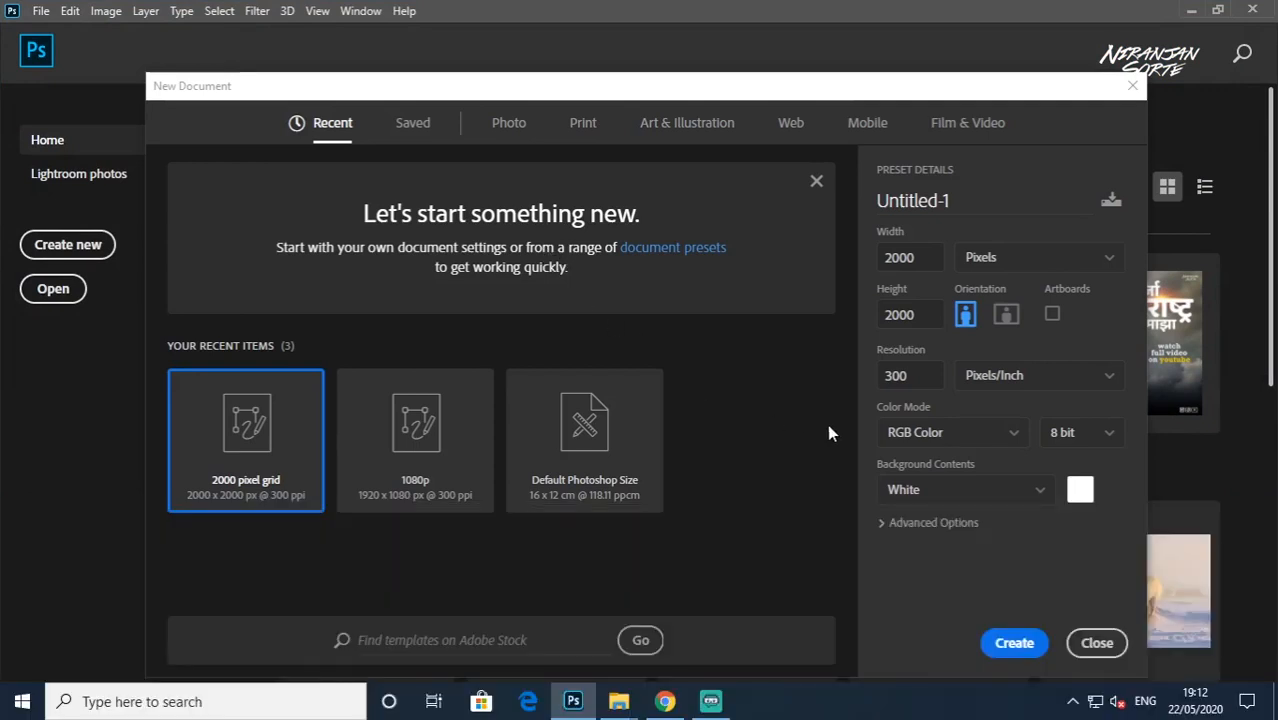
Step: Create a new white RGB document 2000 by 2000 pixels at 300 pixels/inch
left_click_drag(912, 258, 856, 259)
left_click_drag(919, 316, 843, 327)
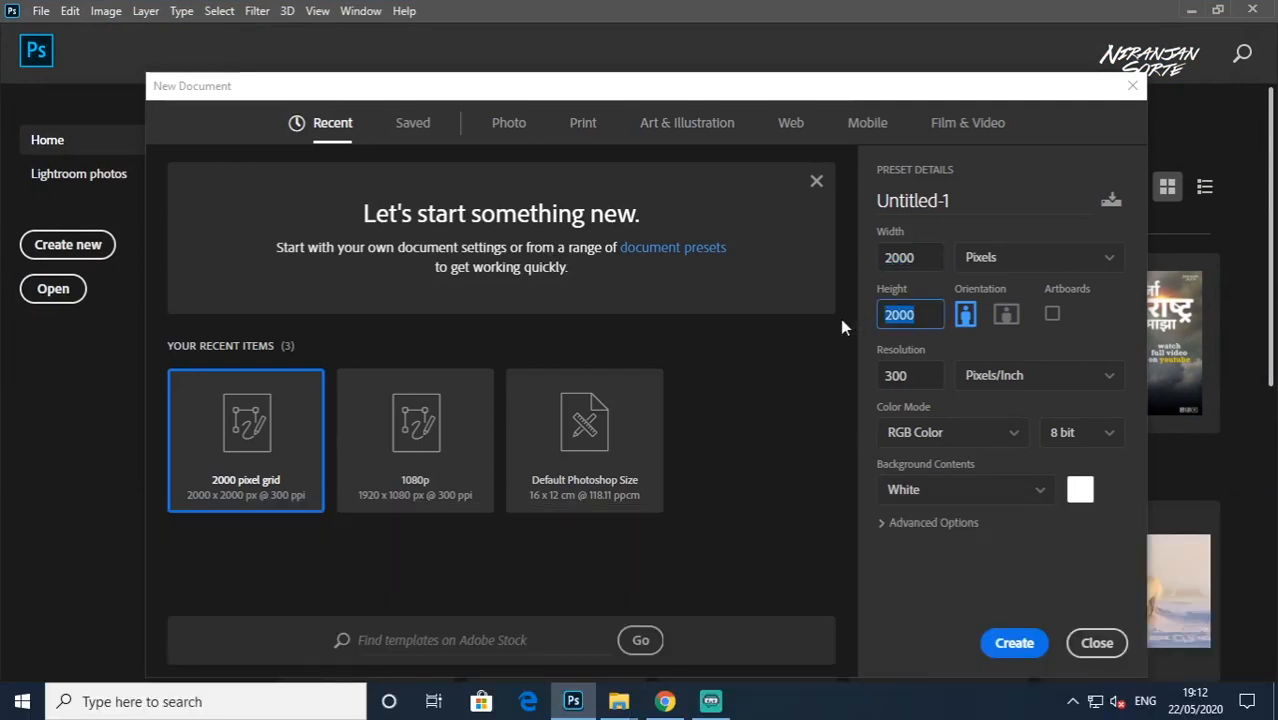
left_click_drag(912, 258, 852, 260)
left_click(930, 317)
left_click(1039, 646)
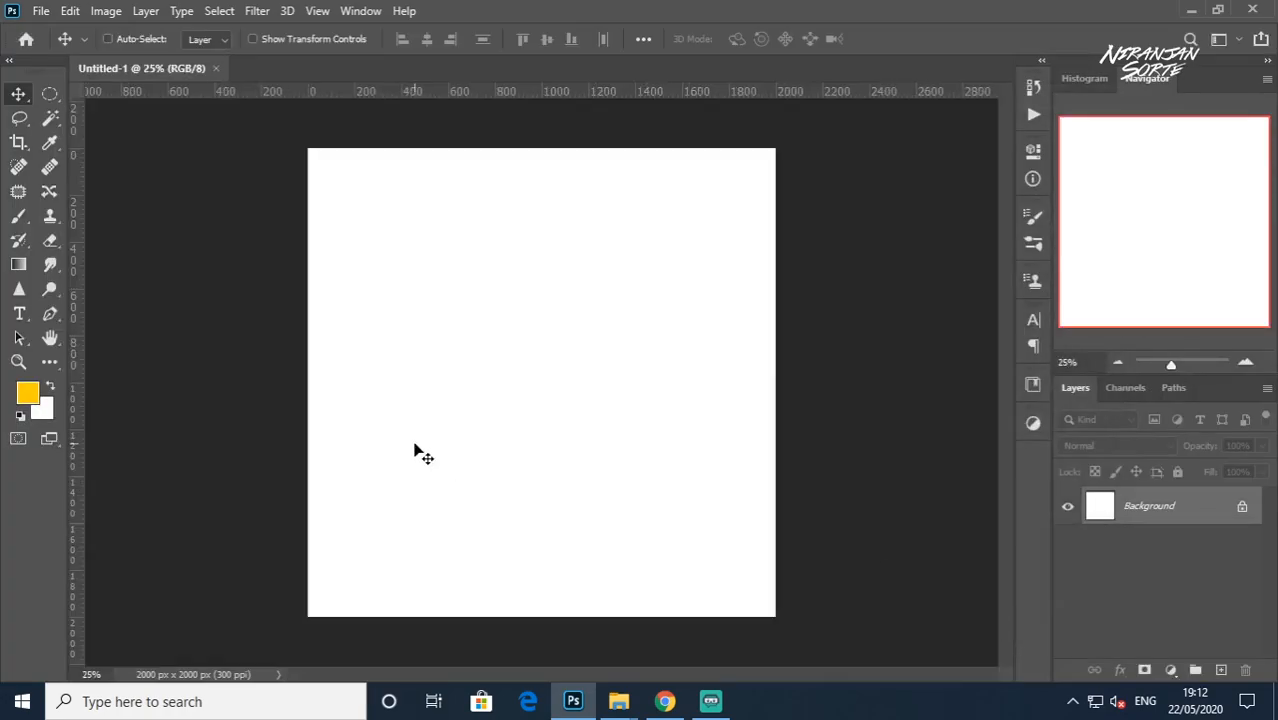
Step: Switch to the ASST folder in File Explorer and place the dark spice-spoons photo into the new document
mouse_move(618, 705)
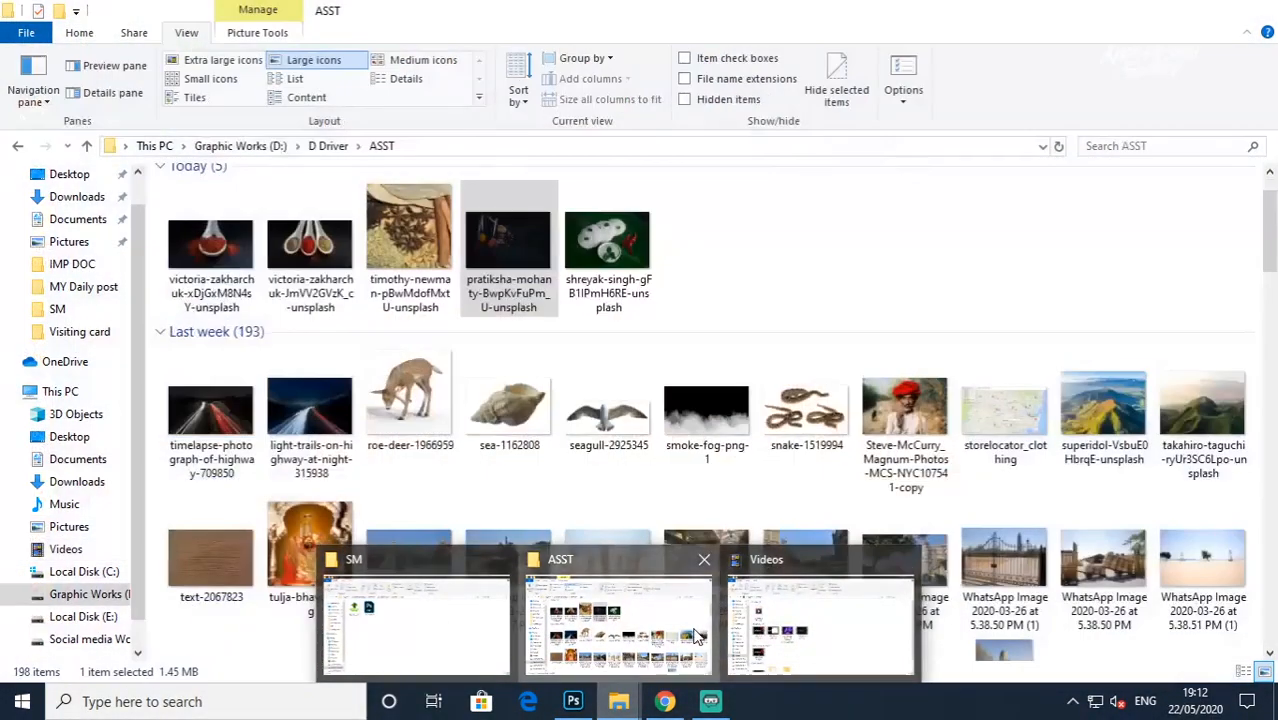
left_click(697, 636)
left_click_drag(548, 255, 567, 376)
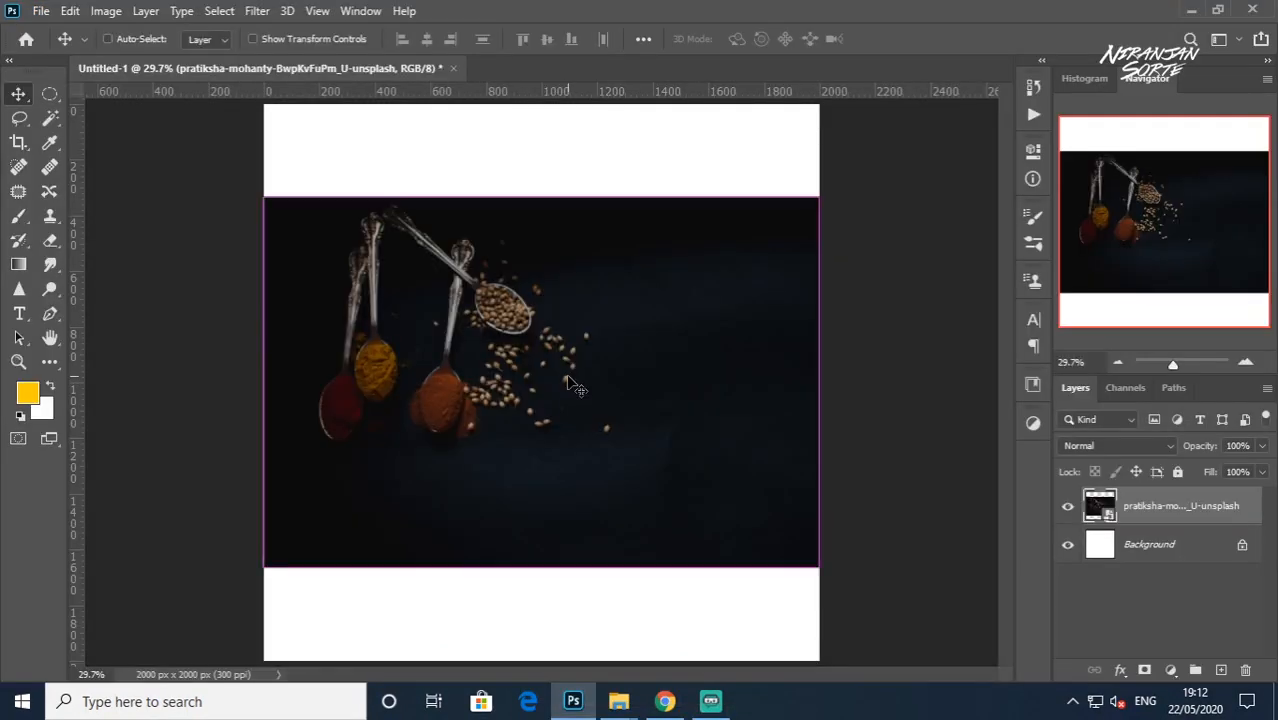
Step: Scale the placed spice photo up to cover the whole square canvas with the spoons in view, and open its smart object contents
key("ctrl+t")
scroll(613, 429, "down", 3)
left_click_drag(657, 460, 724, 504)
left_click_drag(622, 452, 652, 433)
left_click_drag(757, 300, 704, 321)
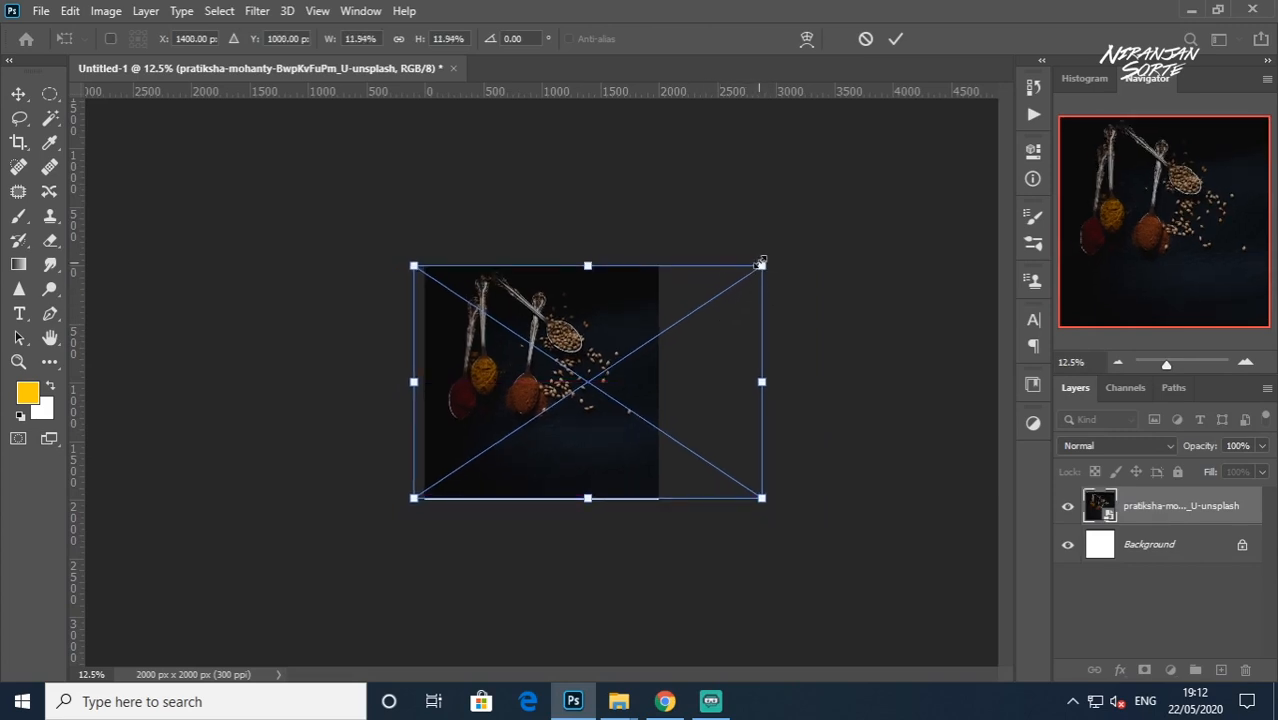
left_click_drag(760, 263, 767, 259)
left_click_drag(678, 316, 665, 317)
key("Return")
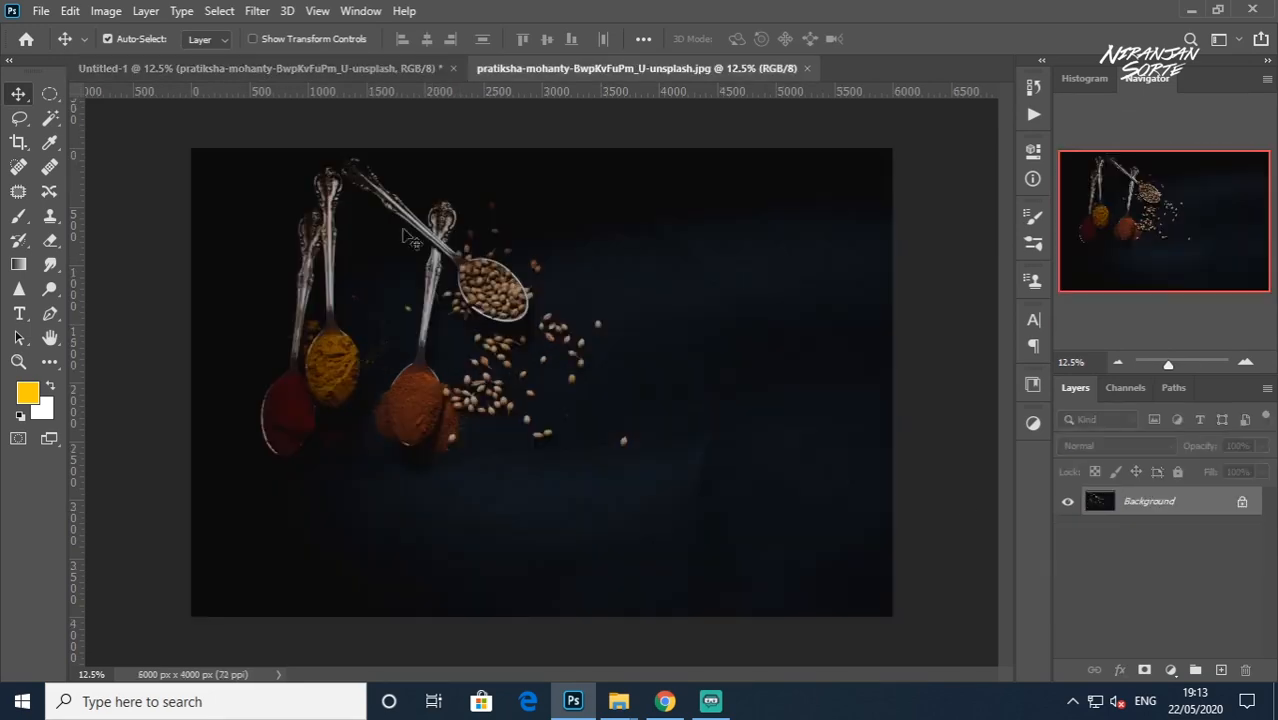
left_click(256, 11)
left_click(256, 32)
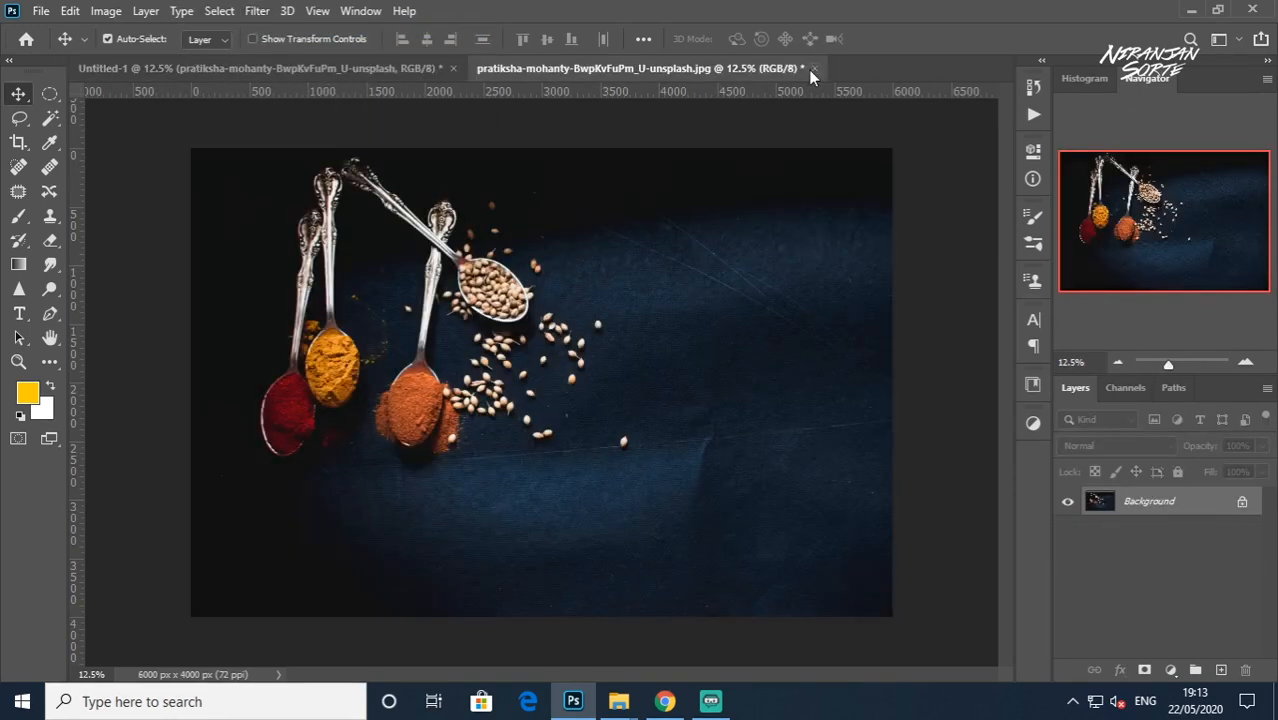
left_click(813, 69)
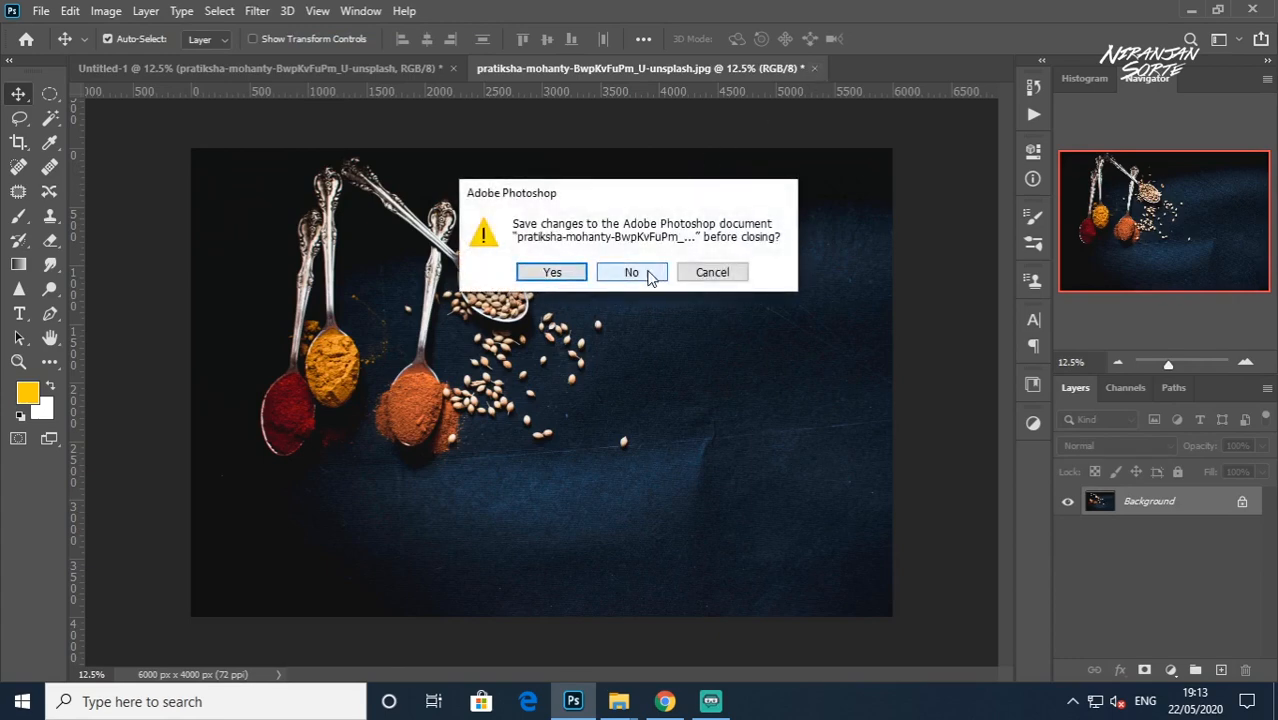
left_click(631, 273)
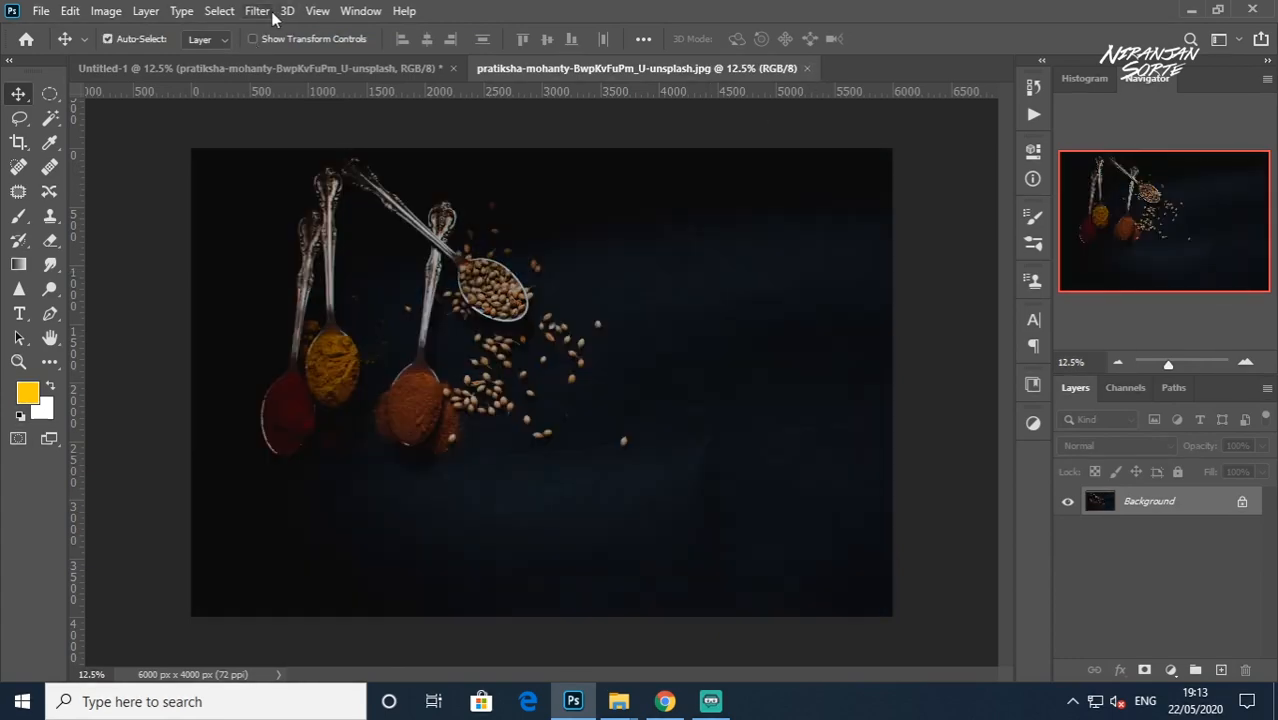
Step: Apply Auto tone to the spice photo in Camera Raw Filter, with Exposure +1.85, Highlights +28, Shadows -45, Whites +21 and Blacks -51
left_click(285, 11)
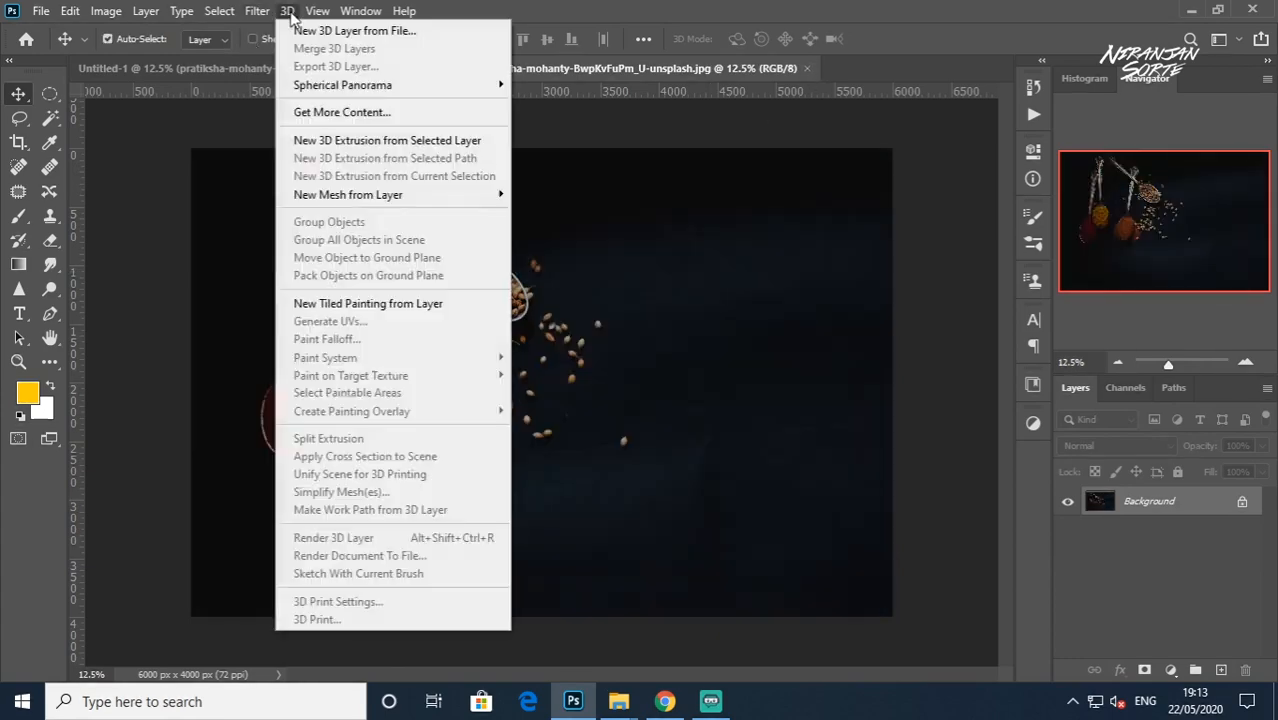
left_click(285, 123)
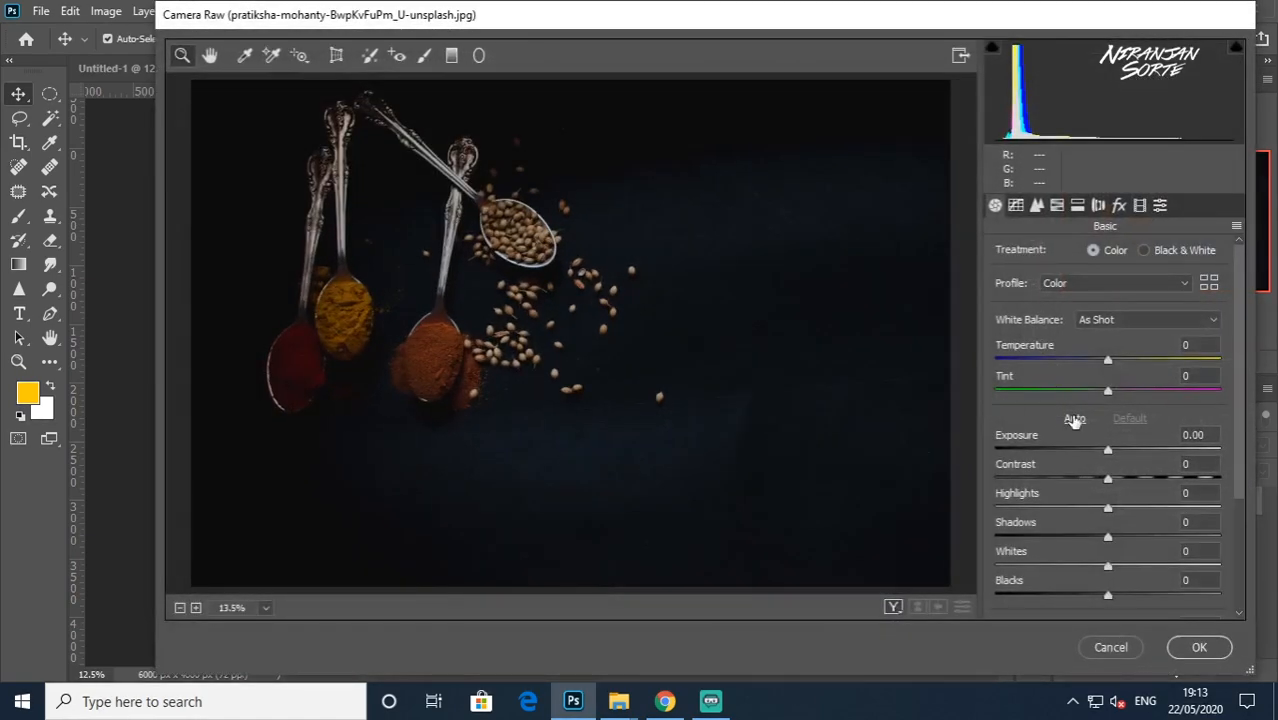
left_click(1074, 420)
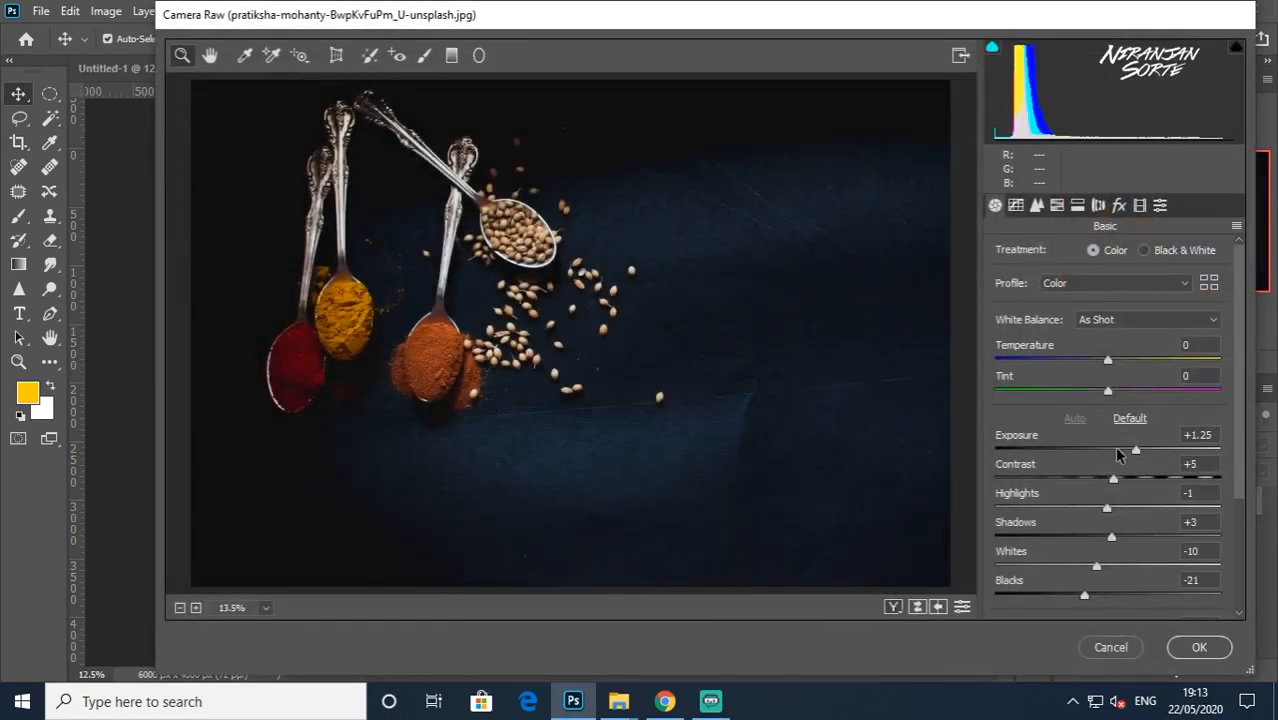
left_click_drag(1137, 448, 1139, 418)
scroll(1140, 453, "down", 1)
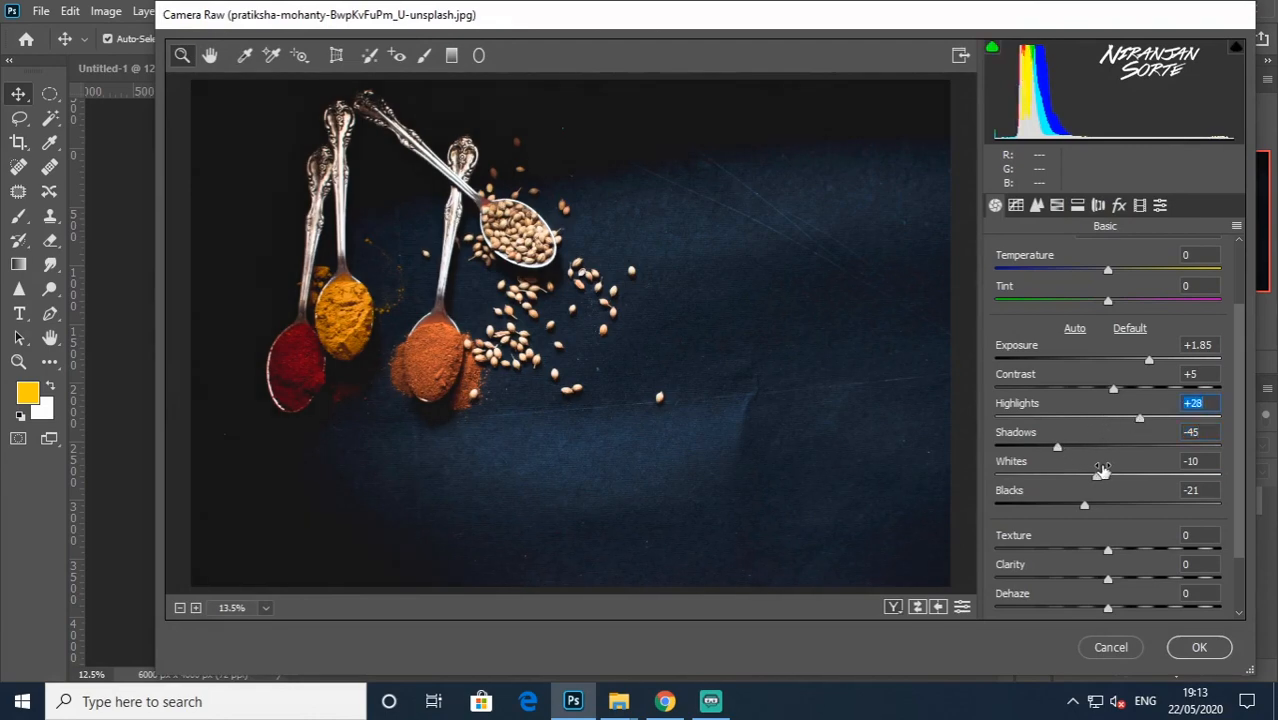
left_click_drag(1101, 470, 1051, 508)
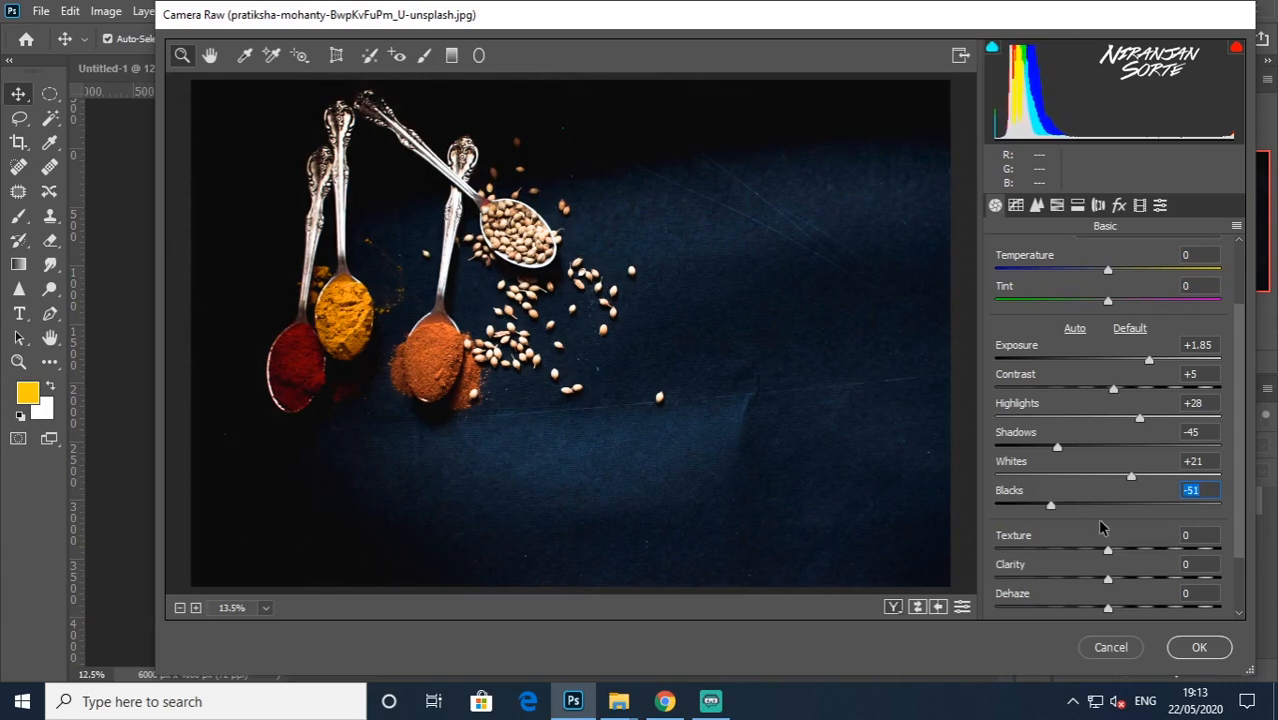
Step: Set Texture +53, Clarity -33, Dehaze +7, Vibrance +45 and Saturation -3, and apply the Camera Raw adjustments
left_click_drag(1107, 549, 1080, 580)
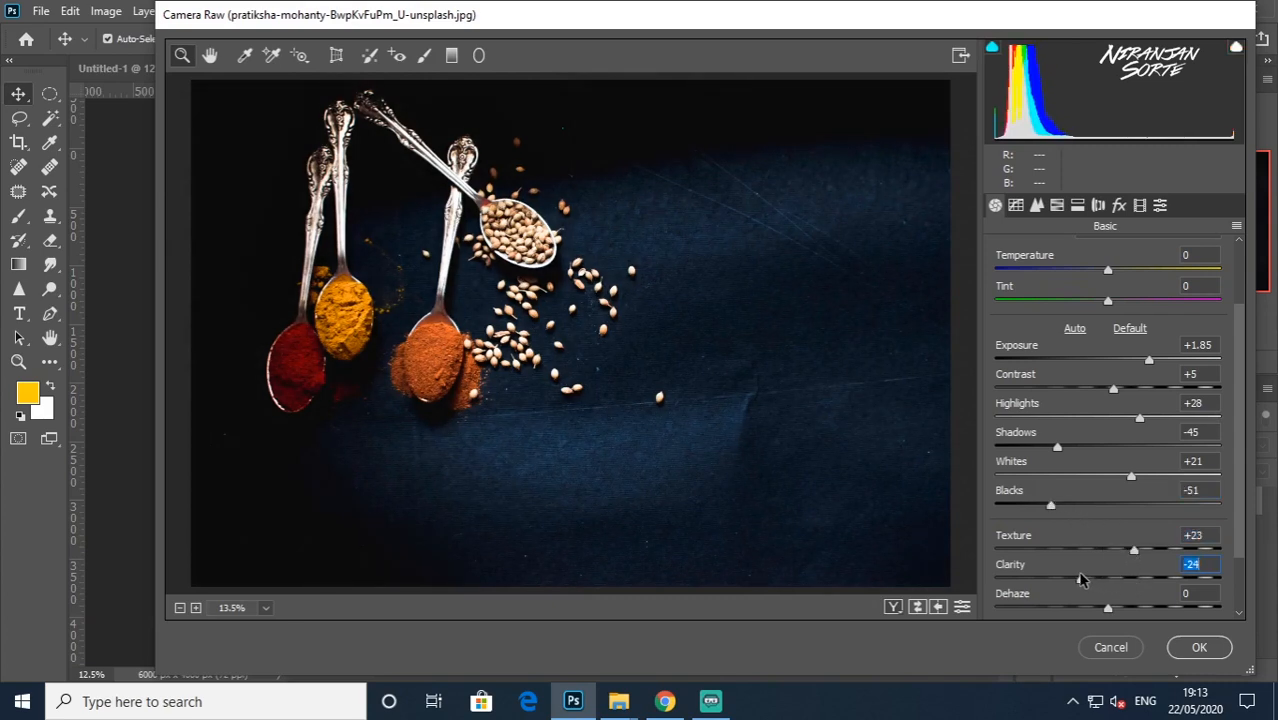
left_click(1107, 607)
scroll(1116, 604, "down", 3)
left_click_drag(1128, 578, 1157, 577)
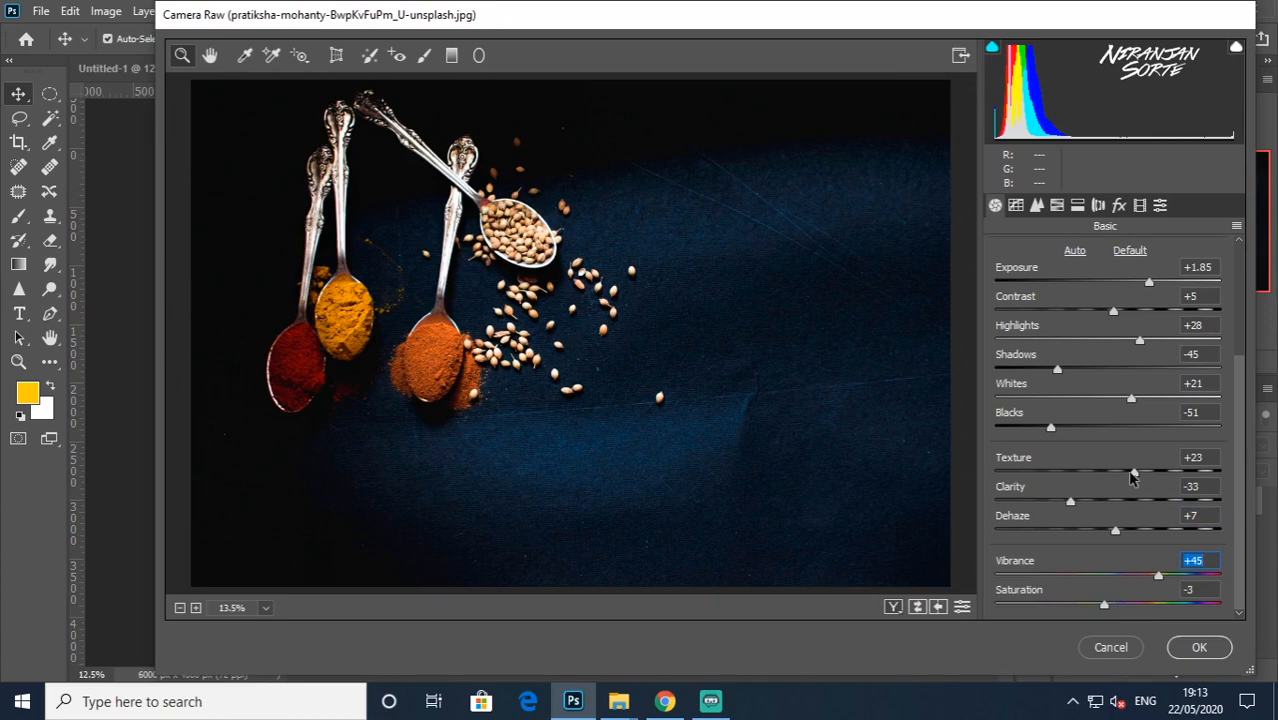
left_click_drag(1134, 472, 1167, 478)
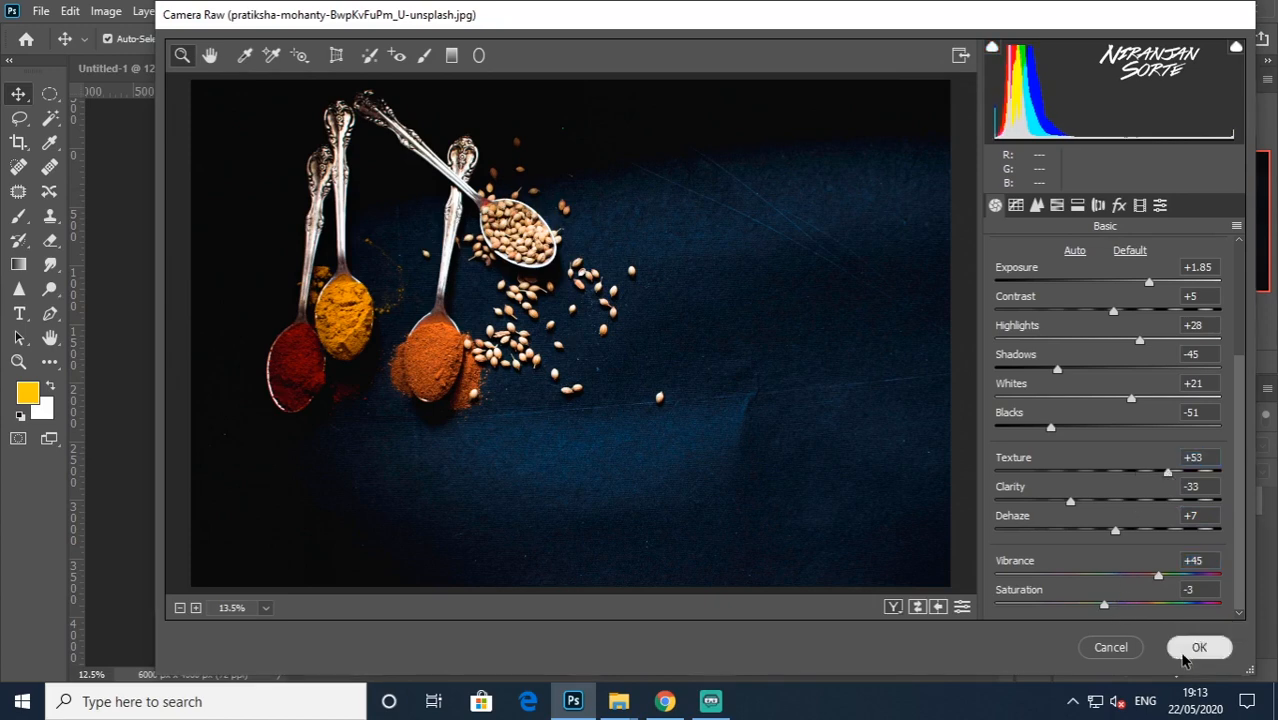
left_click(1199, 647)
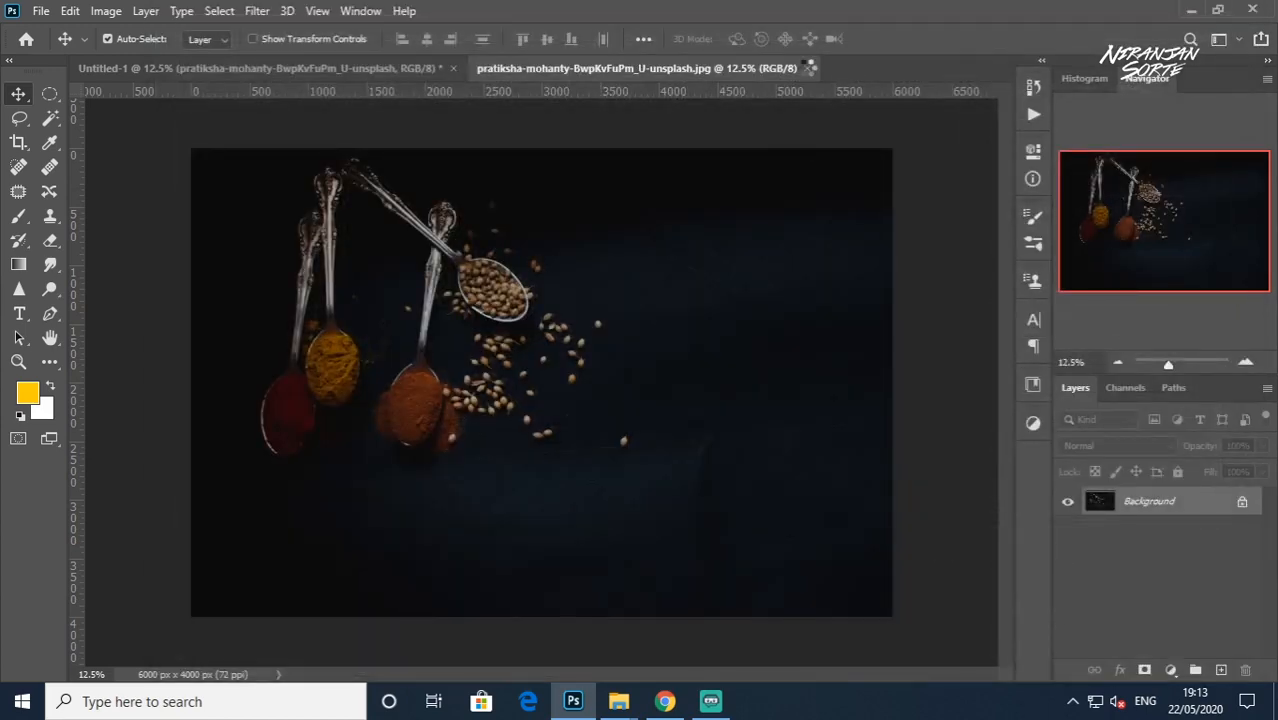
Step: Close the spice photo's smart object file with its changes saved and return to the square document
left_click(815, 67)
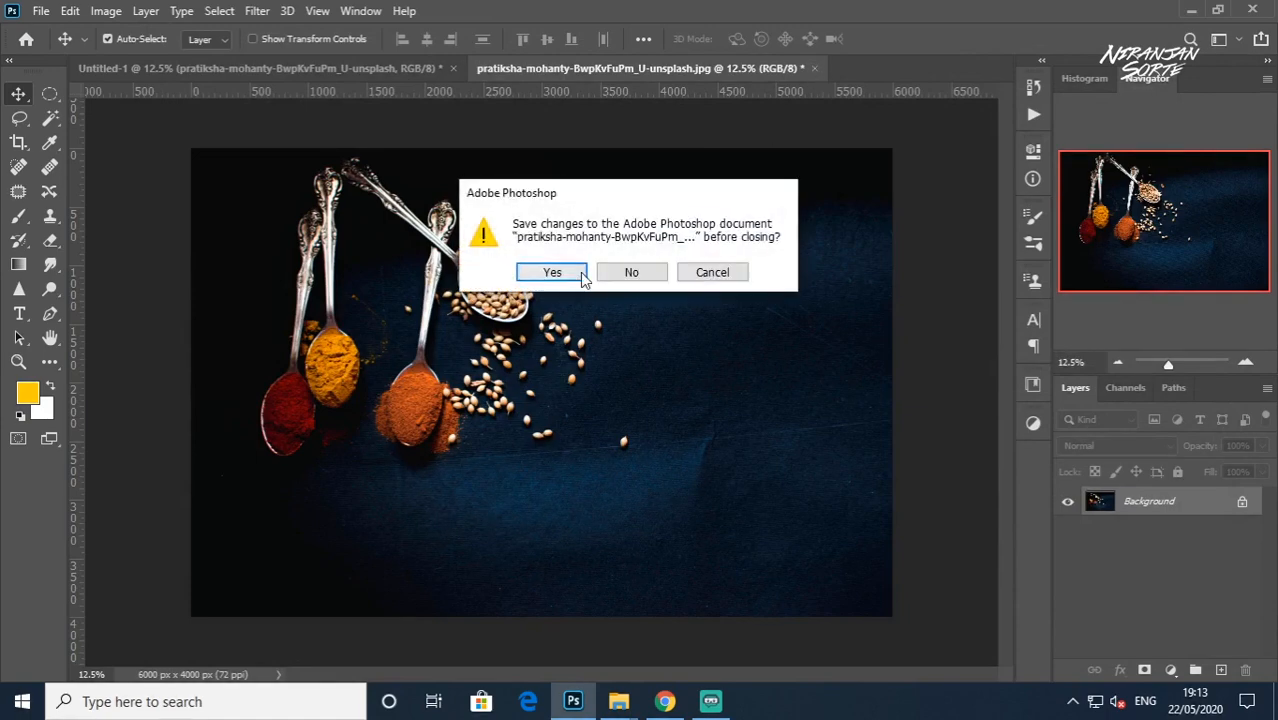
left_click(550, 272)
left_click(741, 150)
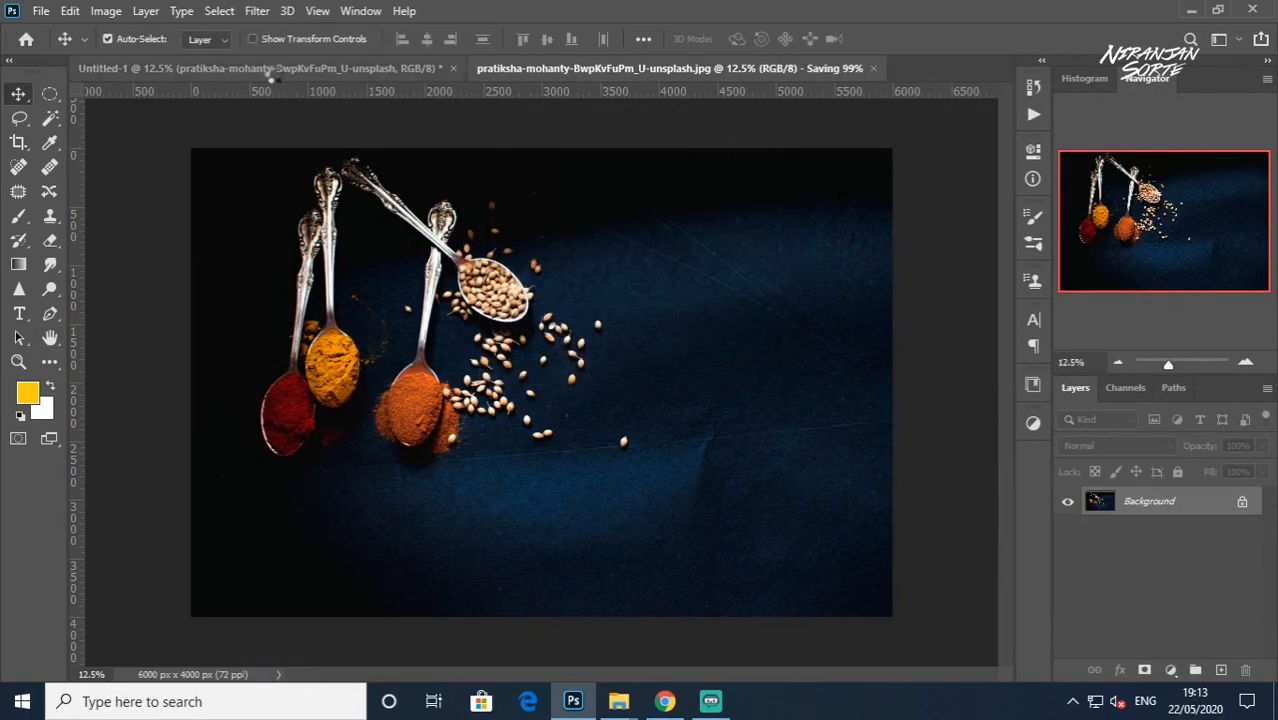
key("ctrl+0")
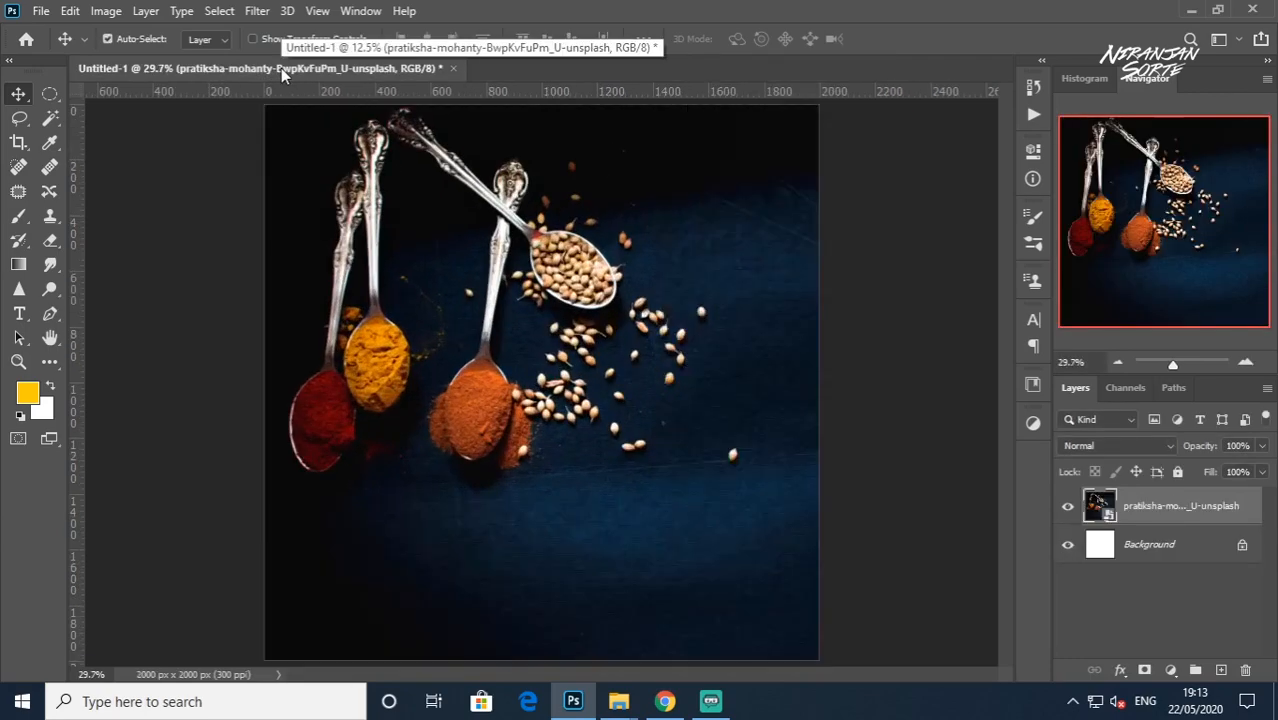
Step: Add a new layer above the photo and darken the canvas's bottom and right edges with black-to-transparent gradients
key("g")
key("d")
left_click(1221, 670)
left_click_drag(533, 625, 538, 478)
left_click_drag(800, 377, 608, 362)
left_click(18, 93)
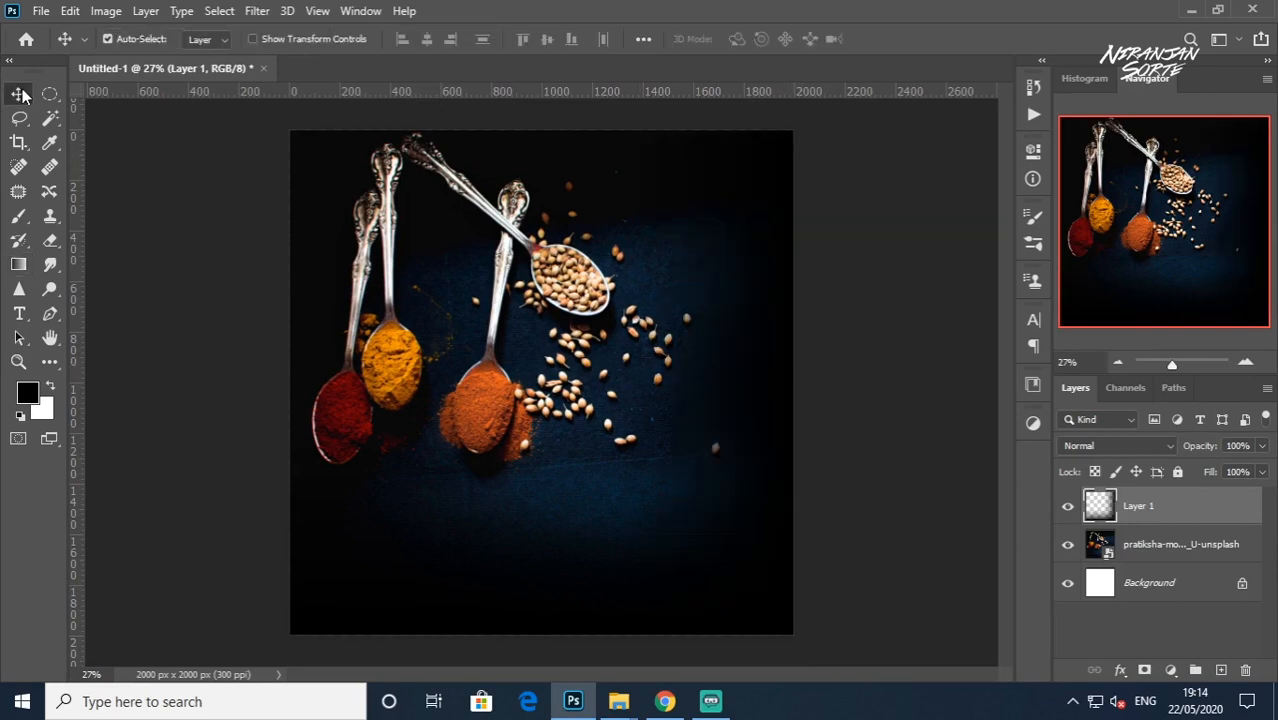
left_click(115, 163)
scroll(110, 158, "up", 1)
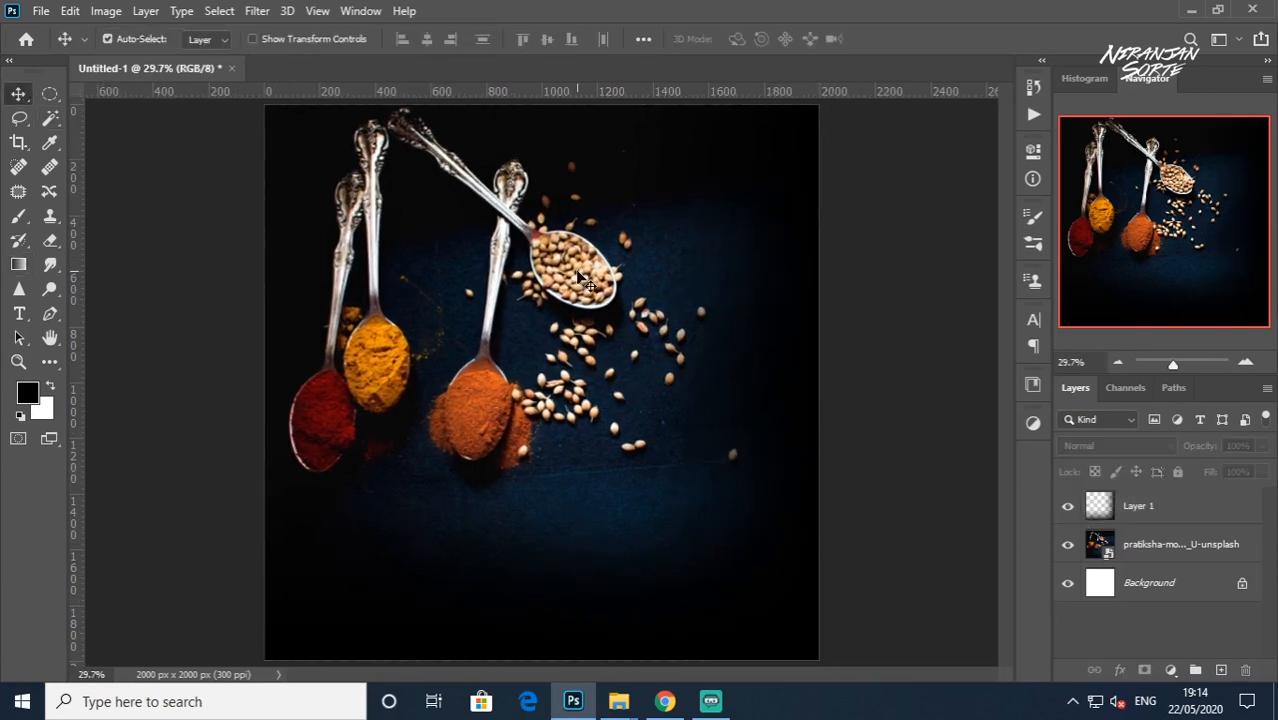
Step: Switch to Chrome and copy the full quote "Variety's the very spice of life, That gives it all its flavor."
left_click(19, 313)
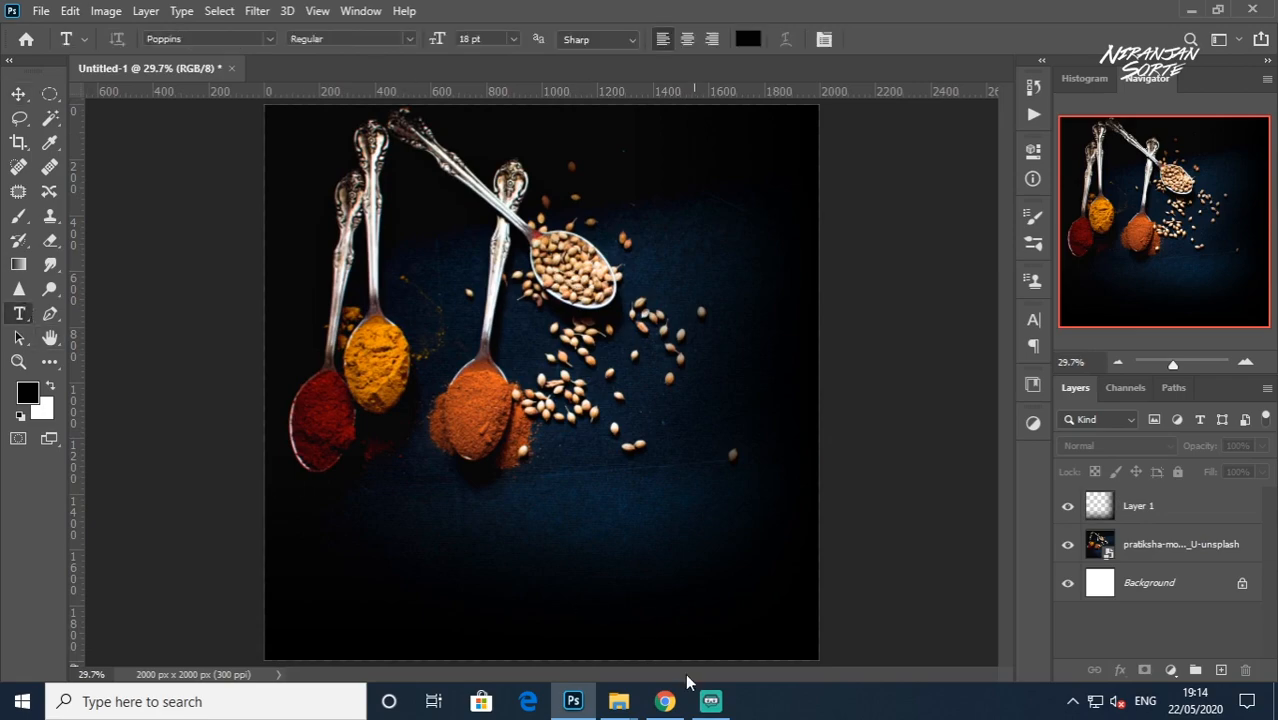
left_click(665, 701)
left_click(481, 10)
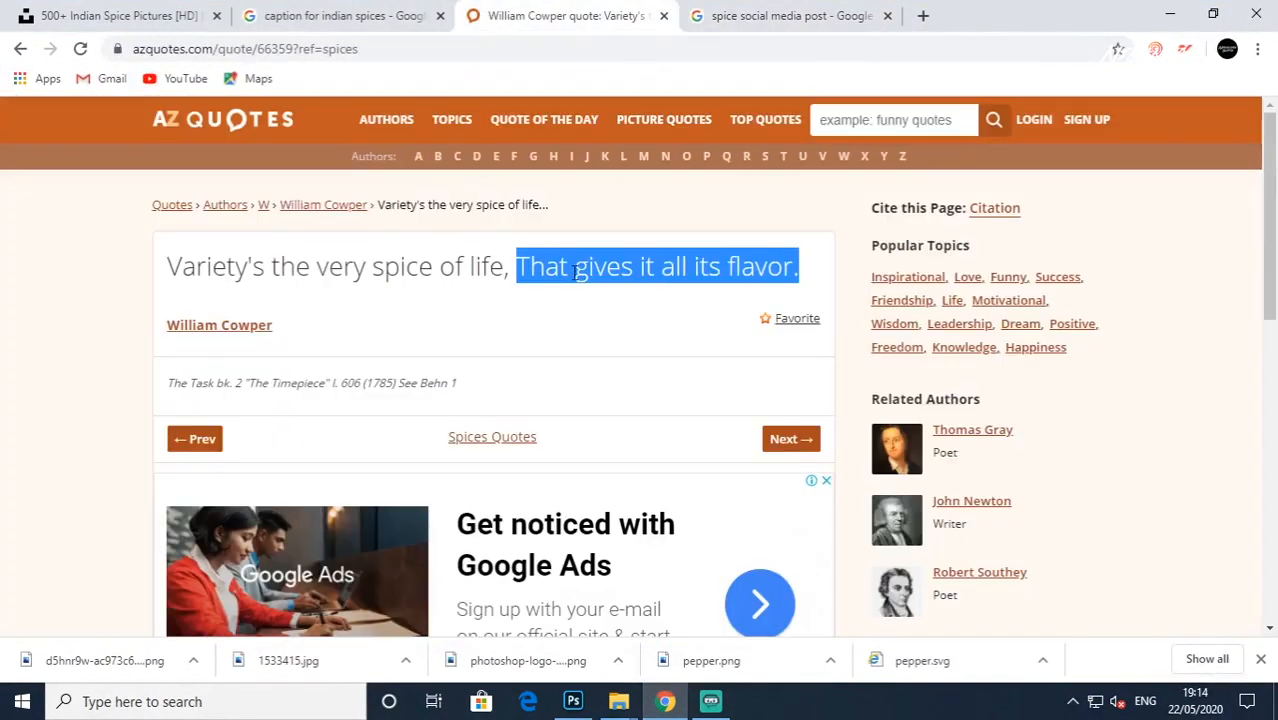
left_click_drag(166, 264, 130, 262)
left_click(765, 266)
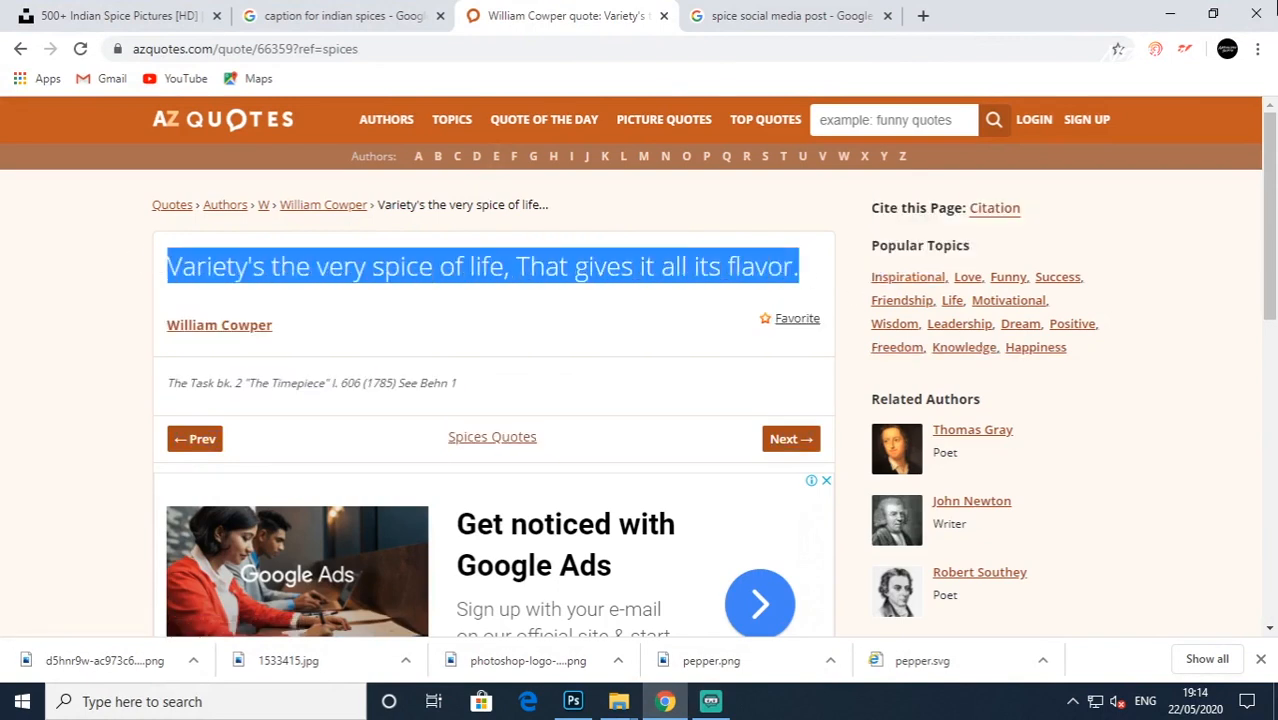
left_click(1170, 14)
Step: Paste the copied quote as a text layer below the spoons and colour it white (ffffff)
left_click(386, 553)
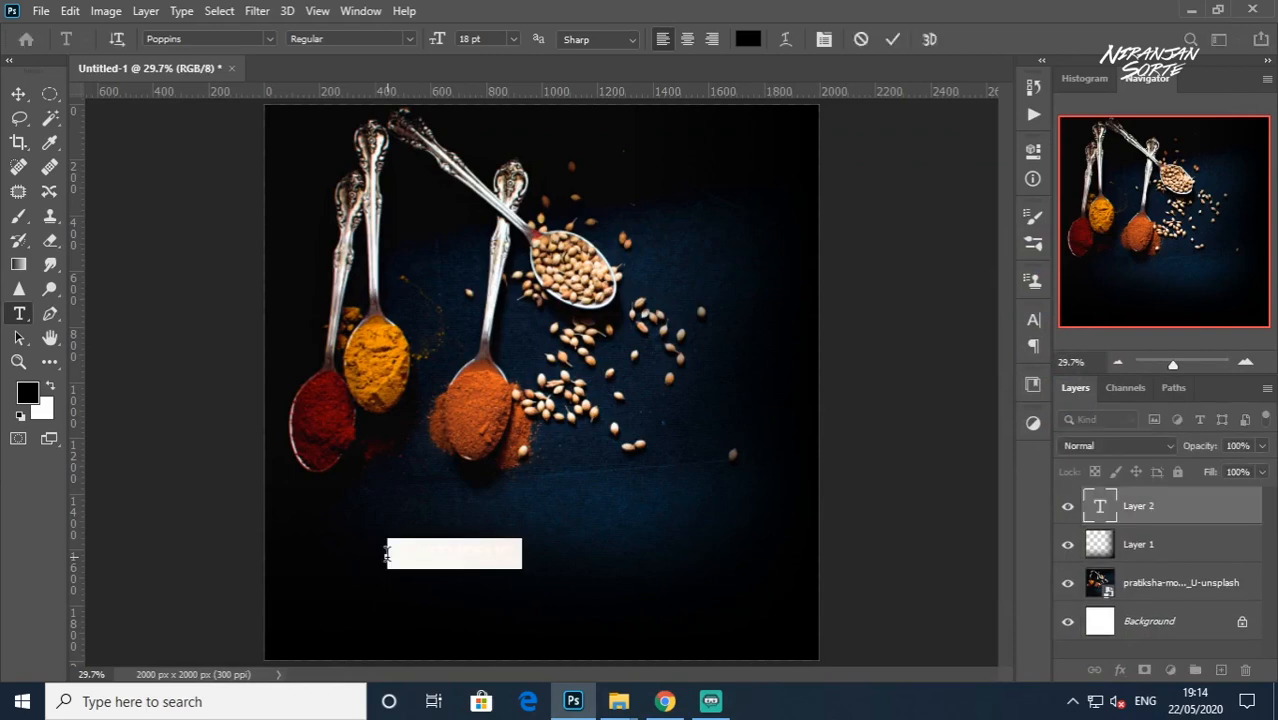
key("ctrl+v")
left_click_drag(386, 553, 965, 472)
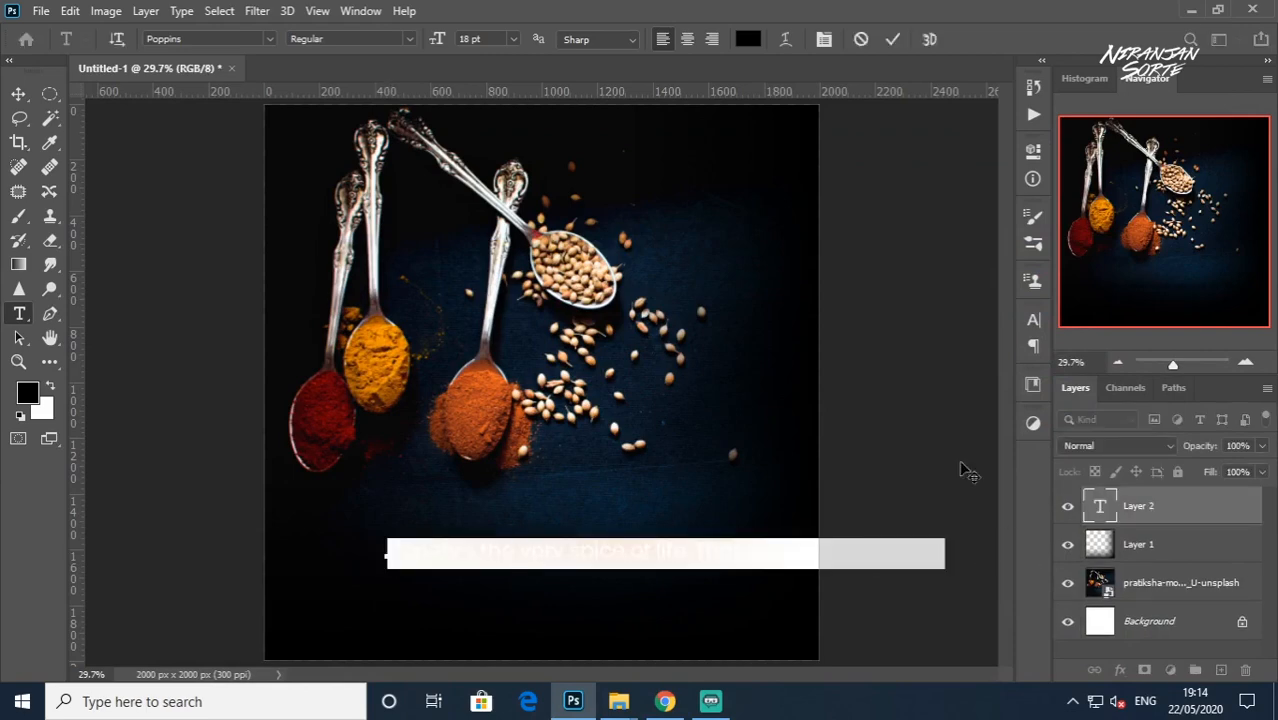
left_click(745, 39)
type("ffffff")
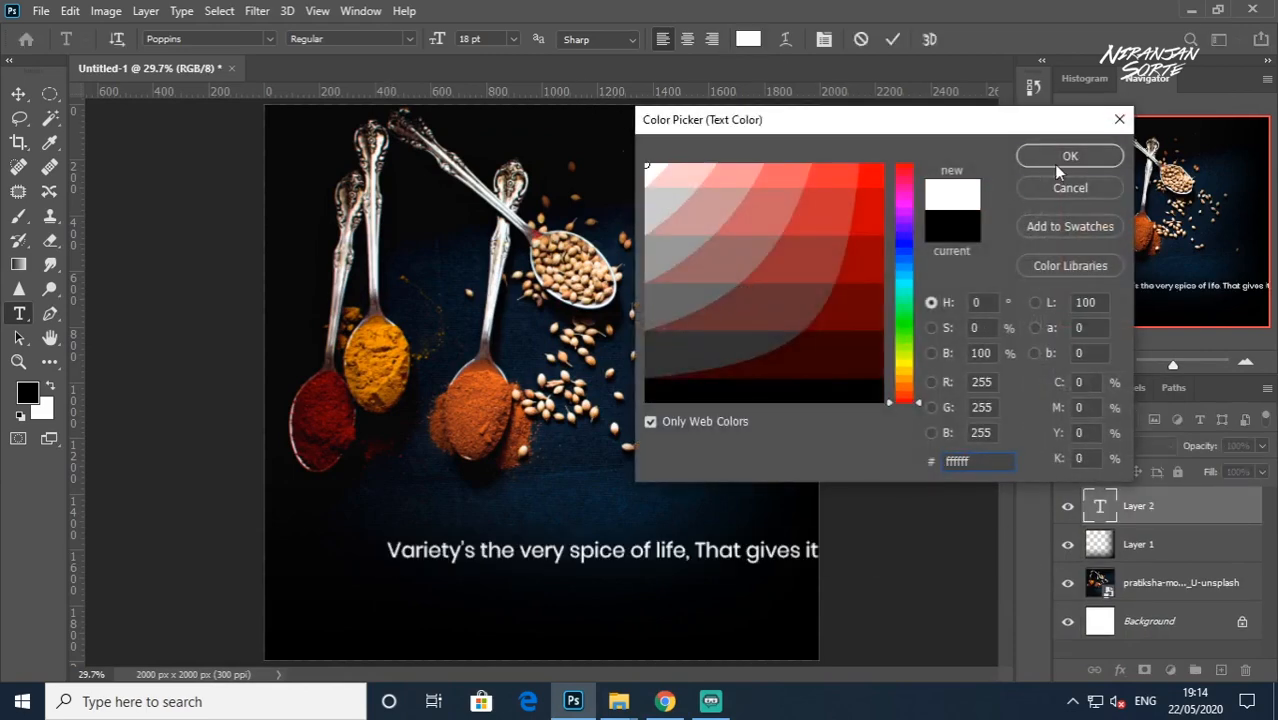
left_click(1062, 157)
left_click(568, 552)
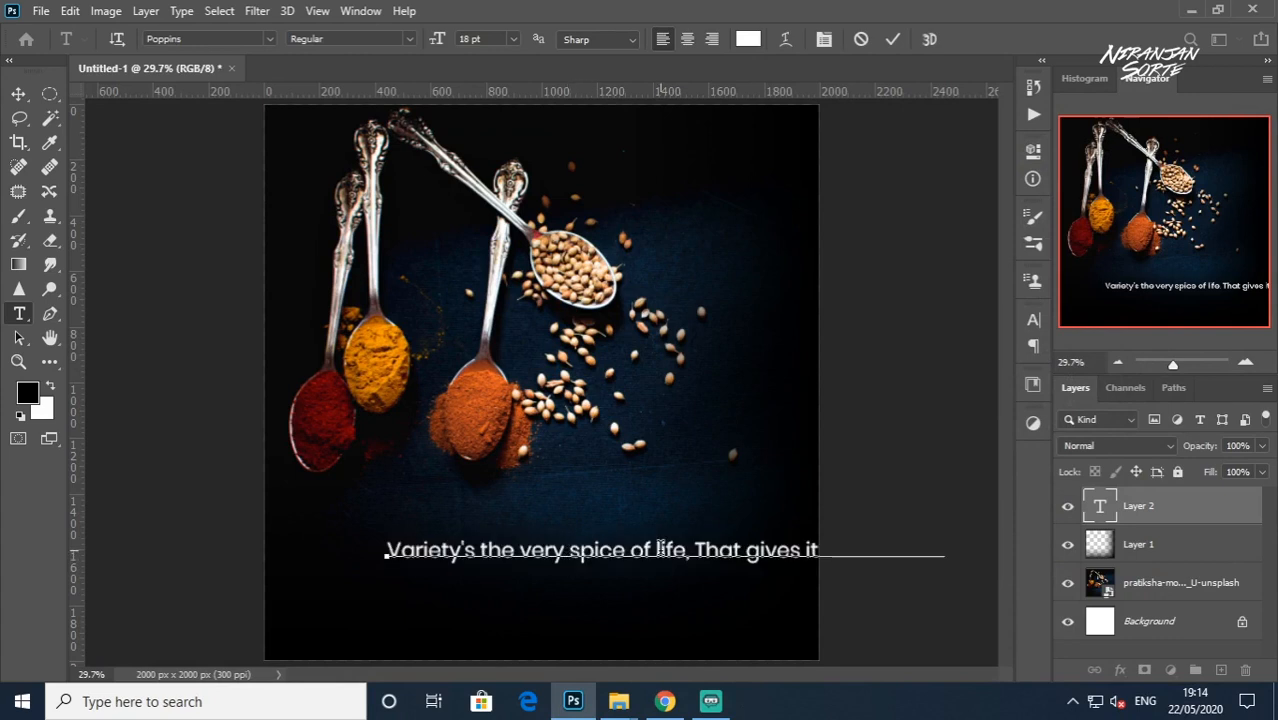
Step: Break the quote into two lines after "life," and move it to the canvas's lower left, beneath the spoons
left_click(694, 550)
key("BackSpace")
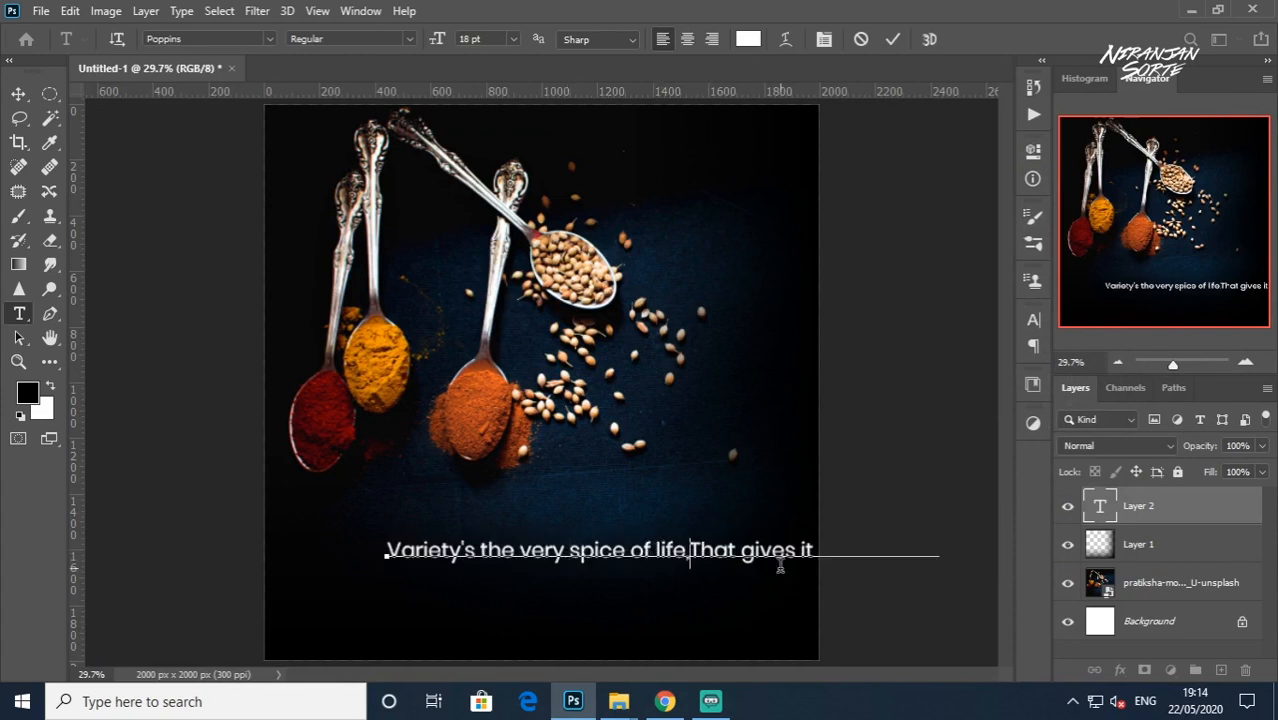
type(",")
key("Return")
left_click_drag(645, 576, 150, 448)
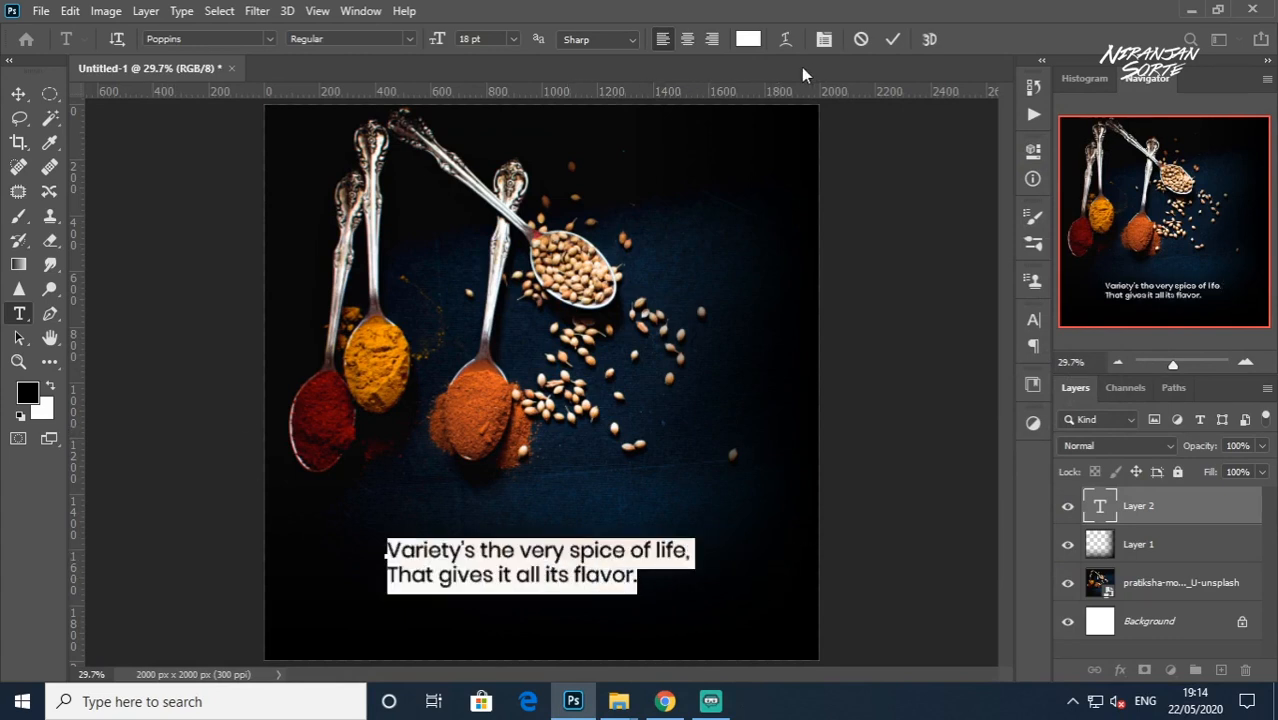
left_click(18, 93)
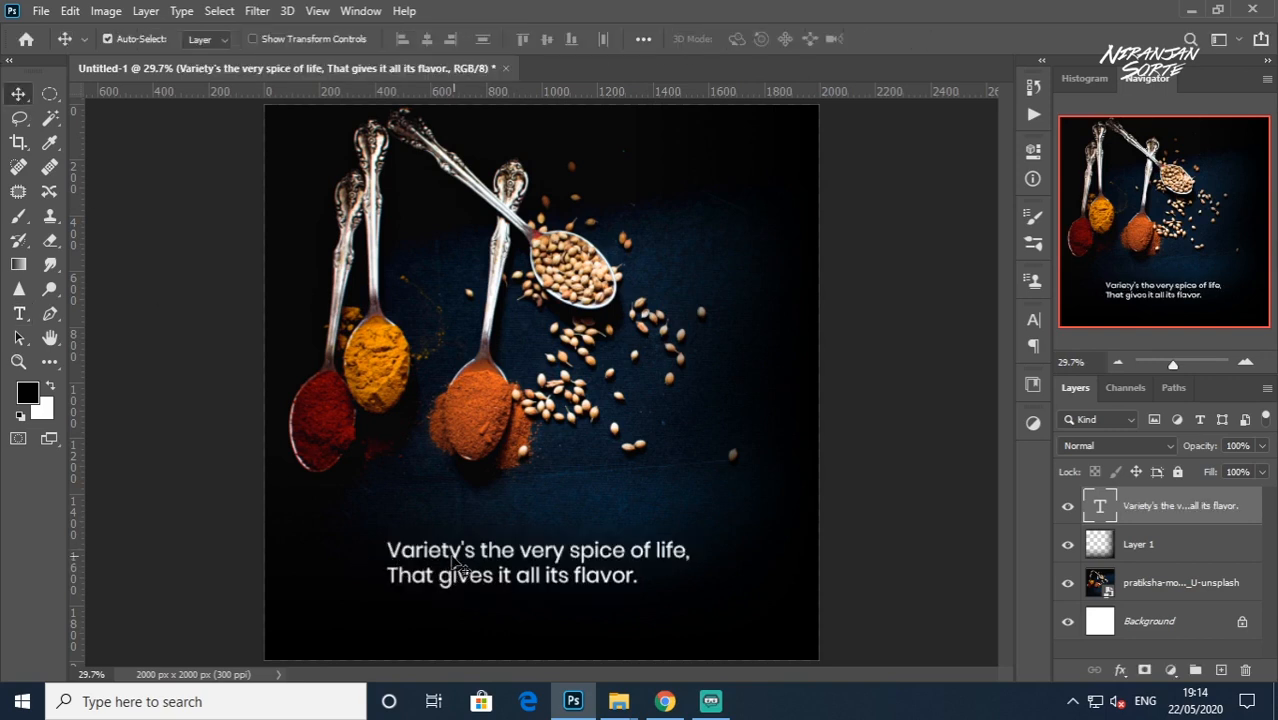
left_click_drag(451, 560, 370, 538)
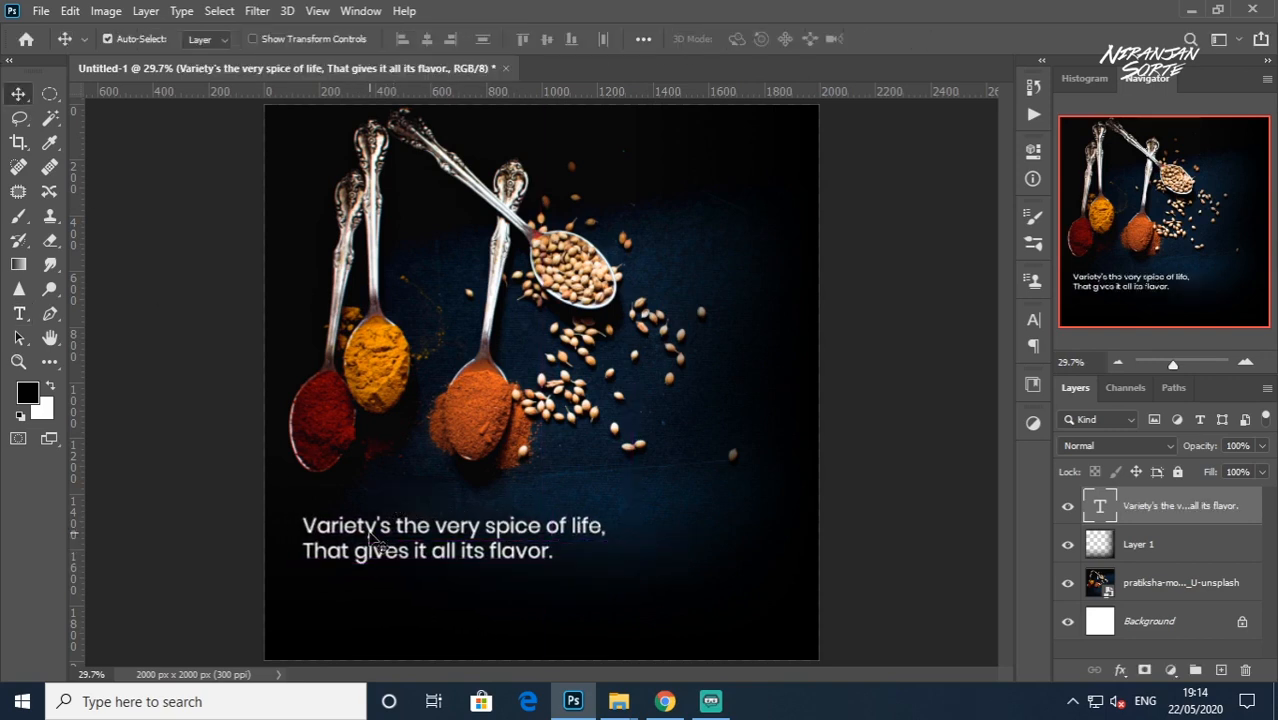
Step: Move the two-line quote slightly lower and closer to the canvas's left edge
left_click(50, 93)
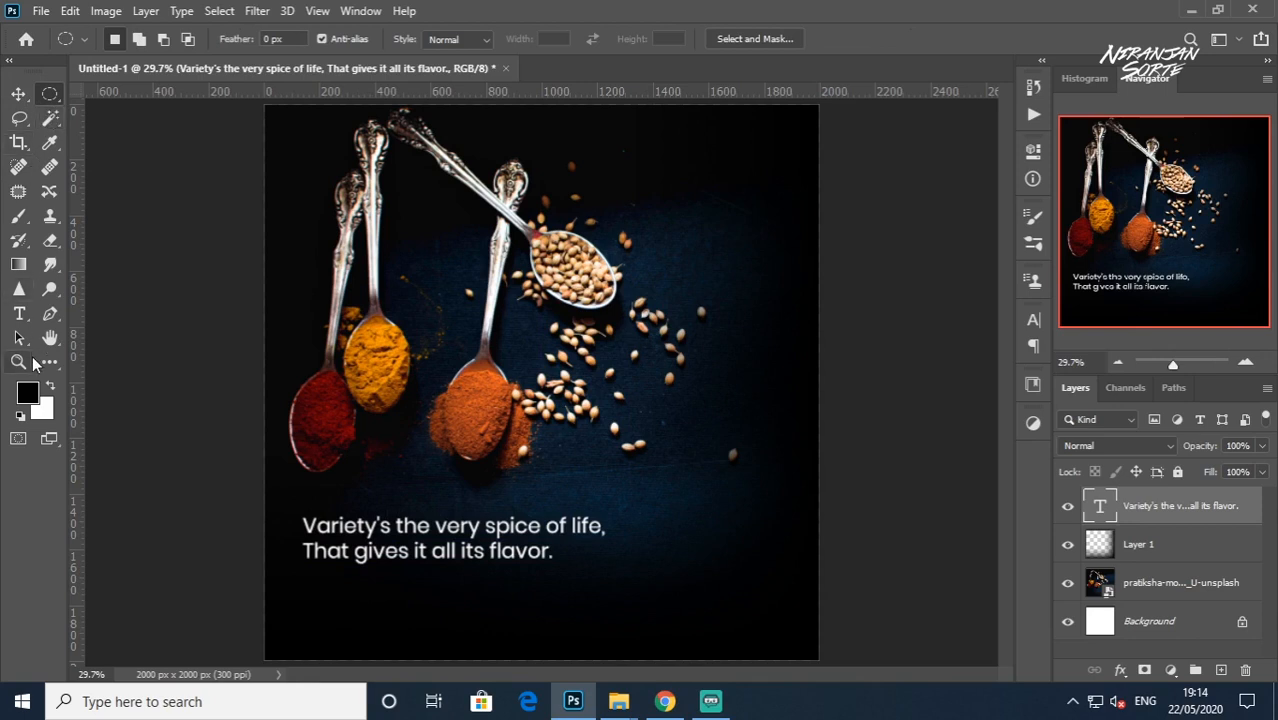
left_click(18, 93)
left_click_drag(425, 527, 421, 545)
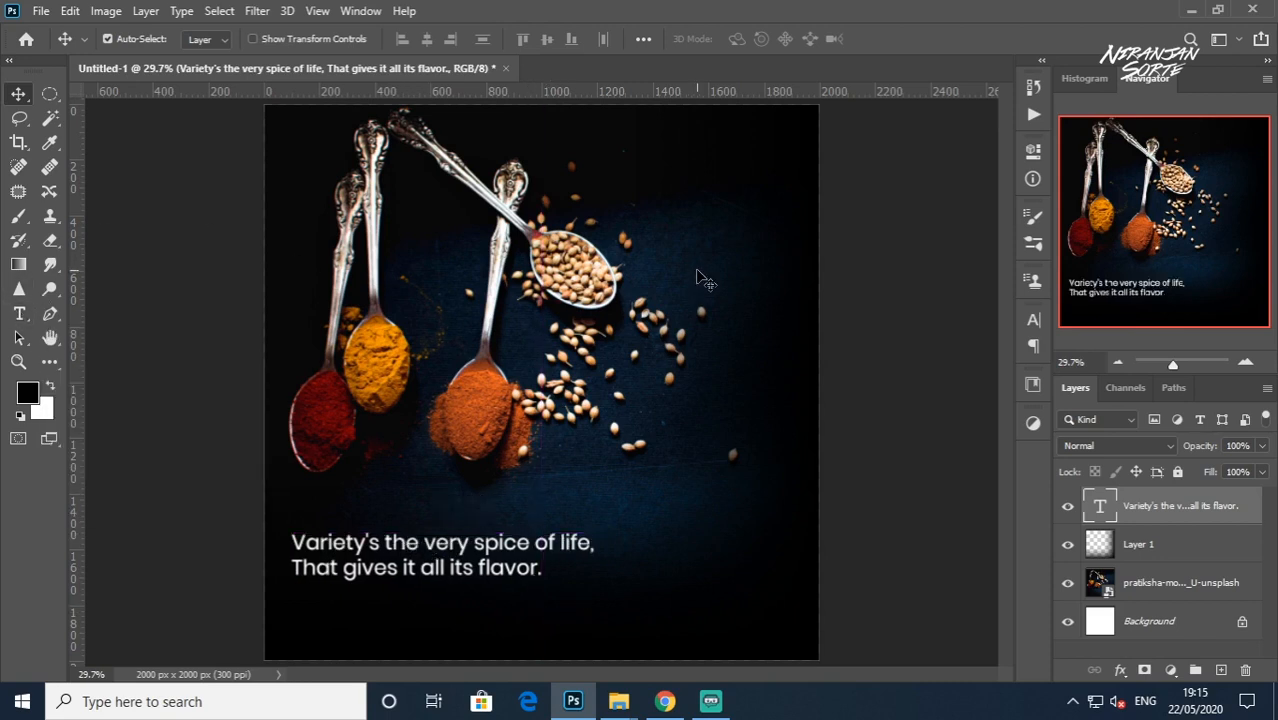
Step: Try the tagline "Make your Food Tasty" as a text layer above the quote, and delete that layer
left_click(19, 314)
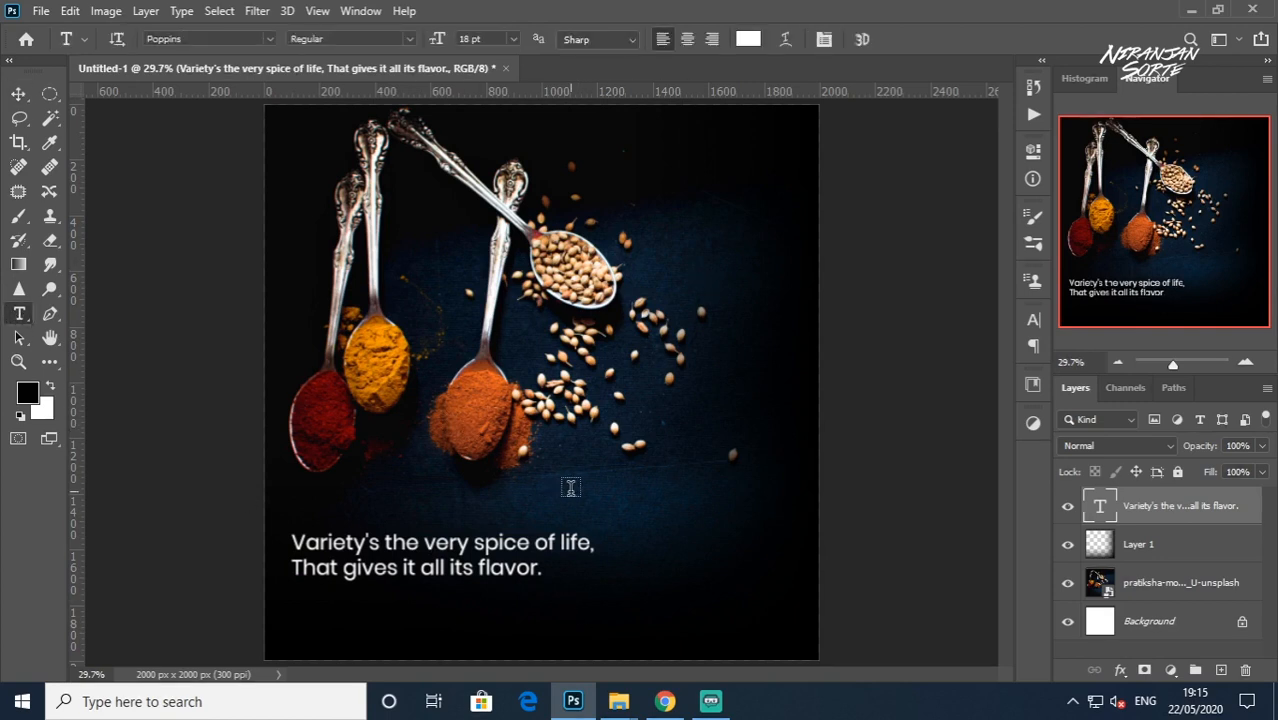
left_click(532, 501)
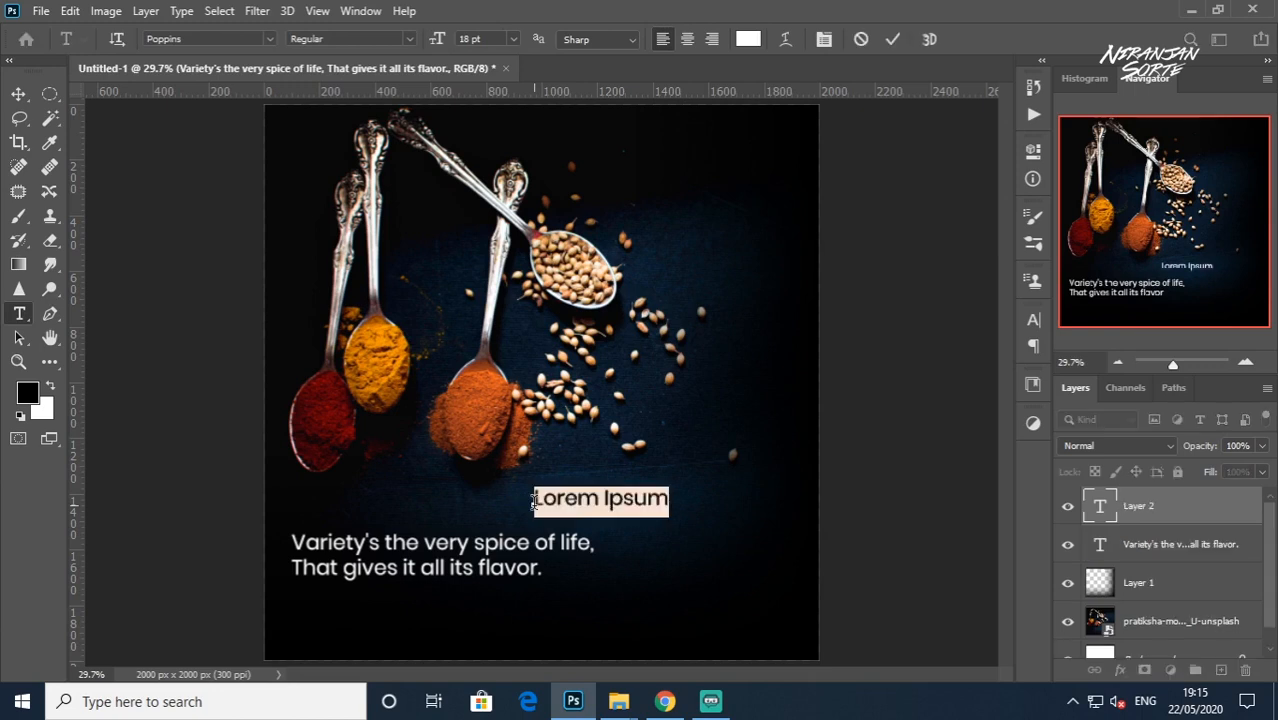
type("Make your Food Tasty")
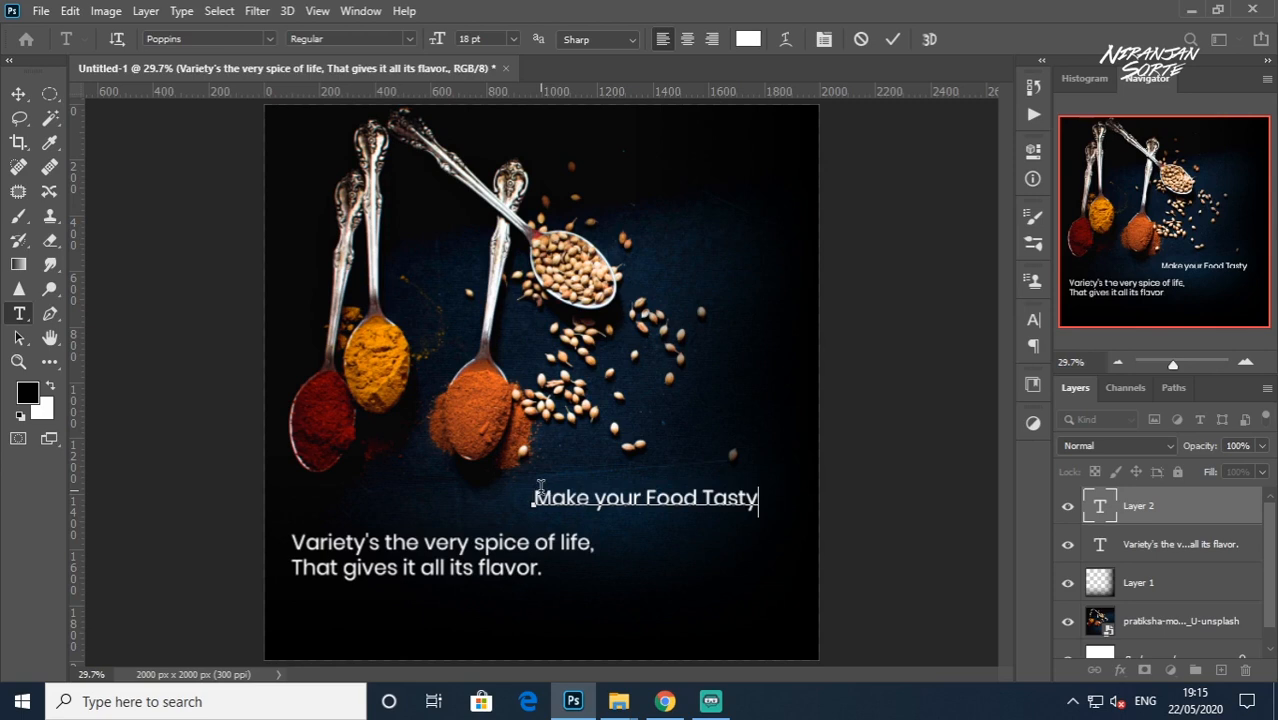
left_click_drag(538, 492, 834, 512)
left_click(596, 498)
left_click(1212, 508)
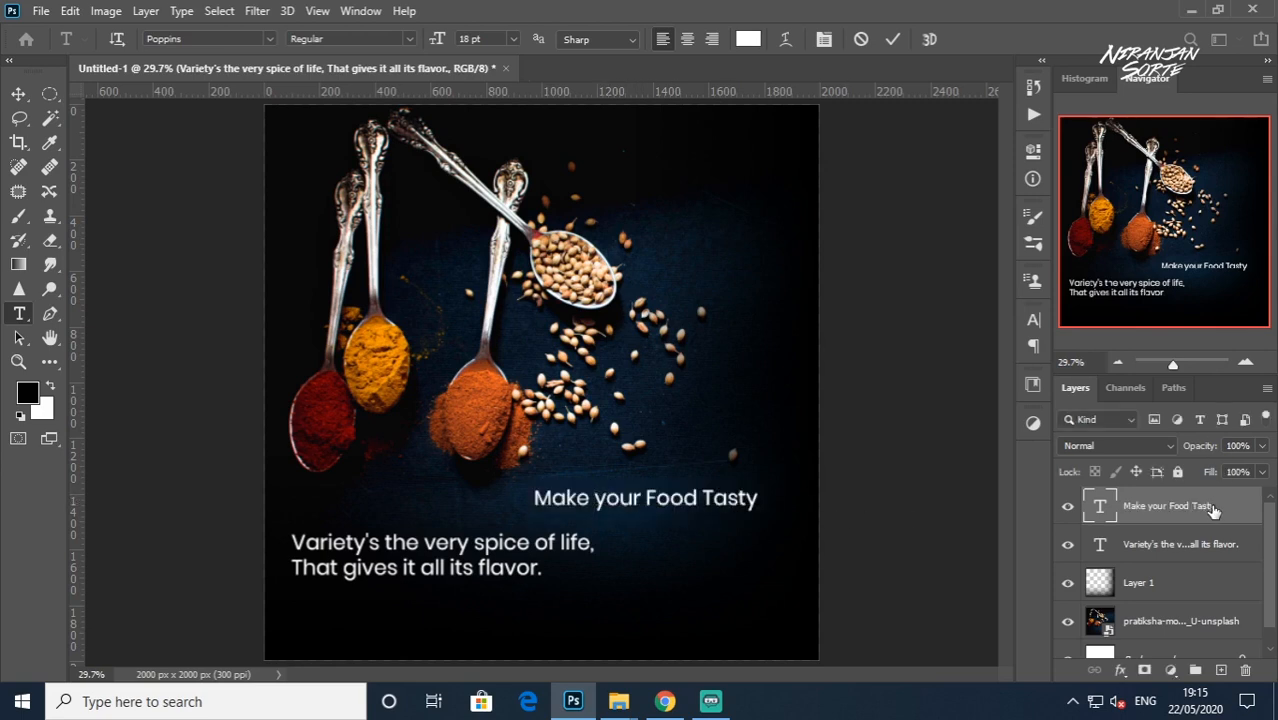
key("Delete")
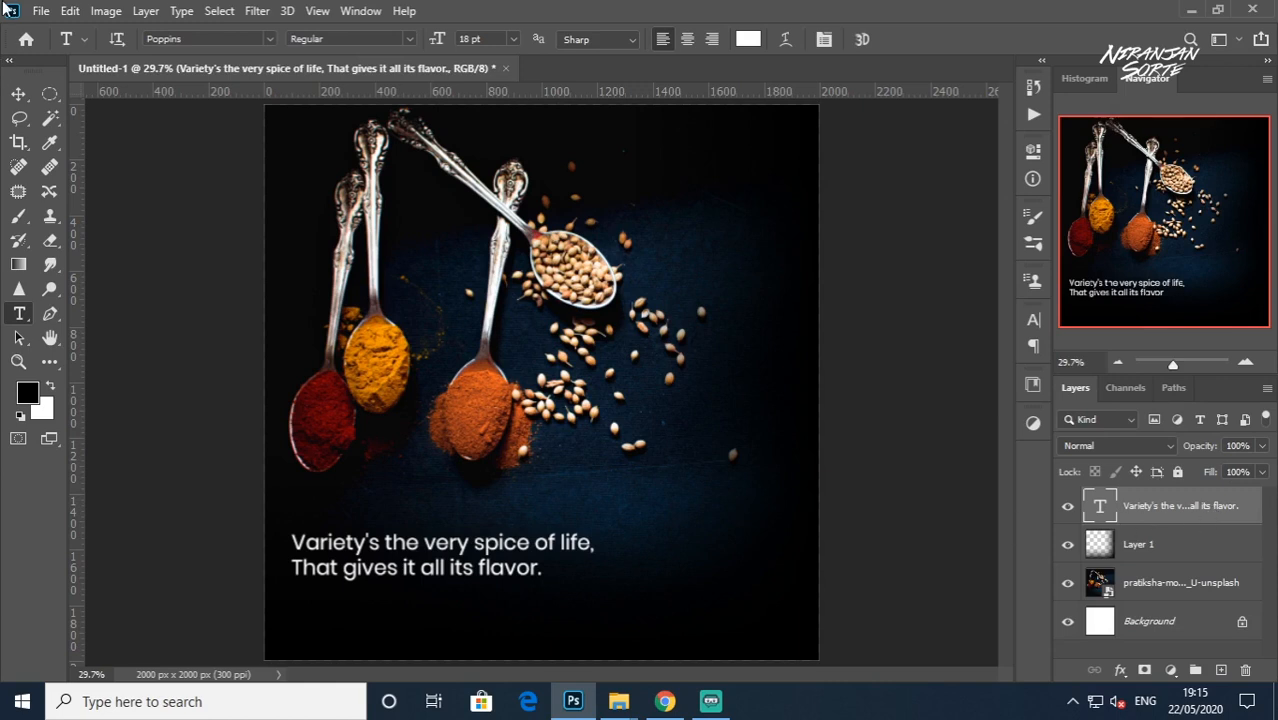
Step: Scale the quote text down slightly, to 16.76 pt, keeping it near the canvas's left edge
left_click(18, 93)
left_click(19, 313)
left_click(384, 541)
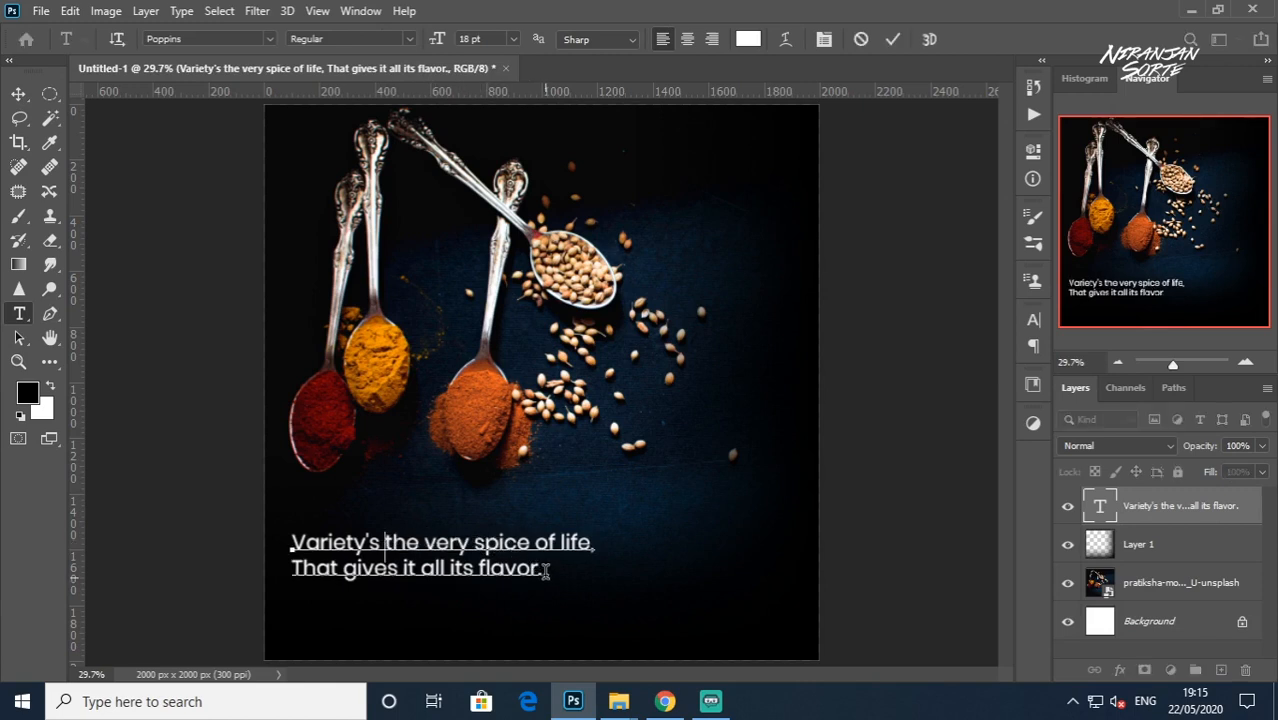
key("ctrl+a")
left_click(18, 93)
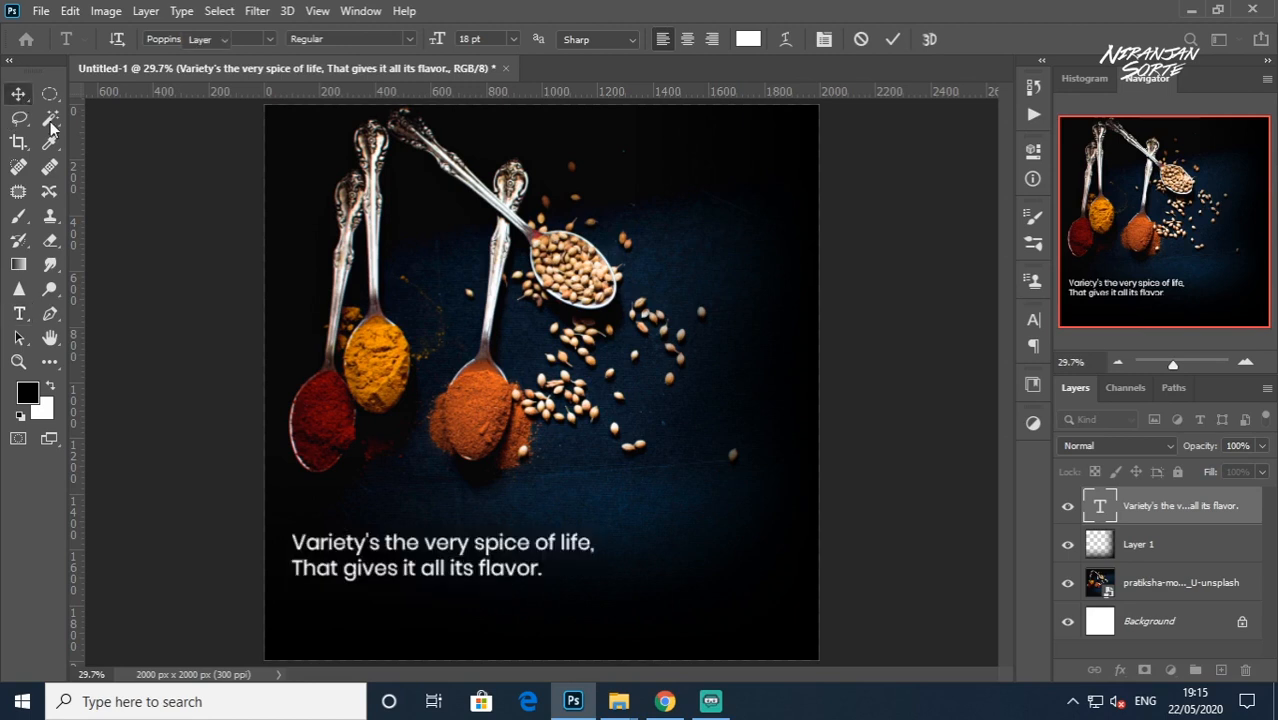
key("ctrl+t")
mouse_move(594, 524)
left_mouse_down()
mouse_move(508, 556)
mouse_move(495, 548)
mouse_move(577, 507)
left_mouse_up()
left_click_drag(535, 536, 496, 540)
key("Return")
Step: Right-align the quote's two lines and move the text to the lower right of the canvas
left_click(19, 313)
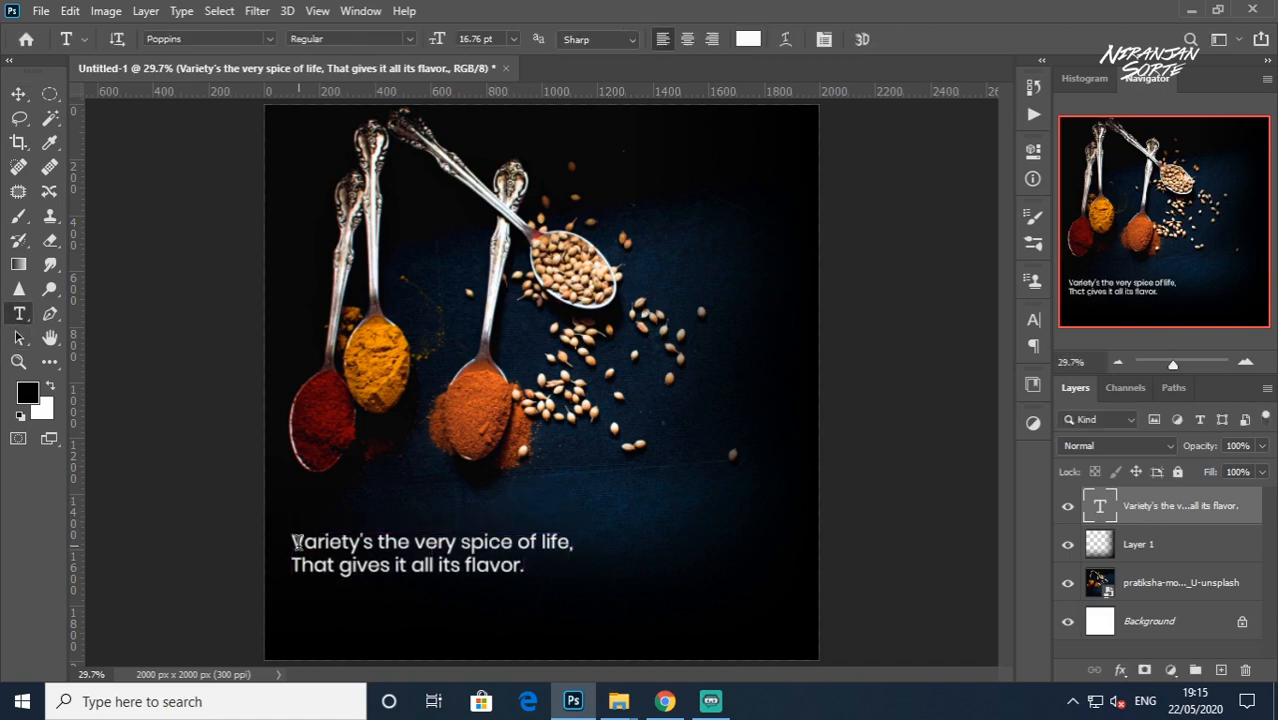
left_click_drag(297, 541, 736, 611)
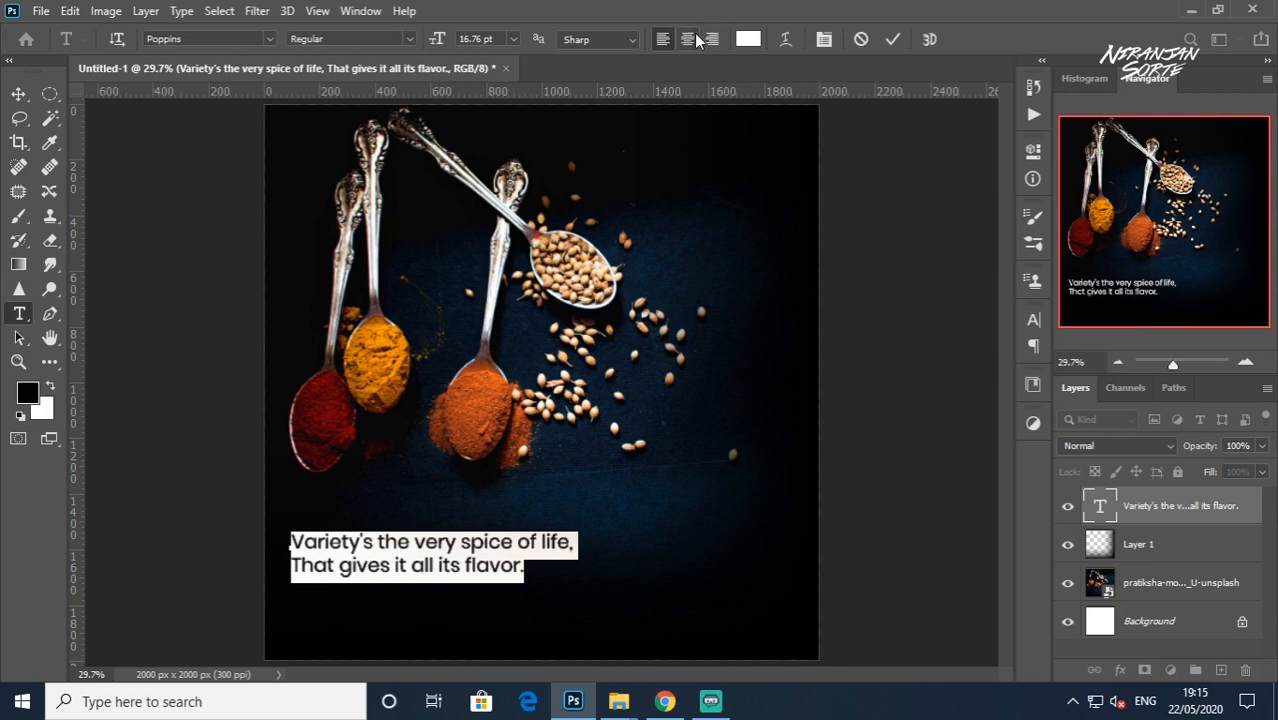
left_click(688, 38)
left_click(711, 38)
left_click(18, 93)
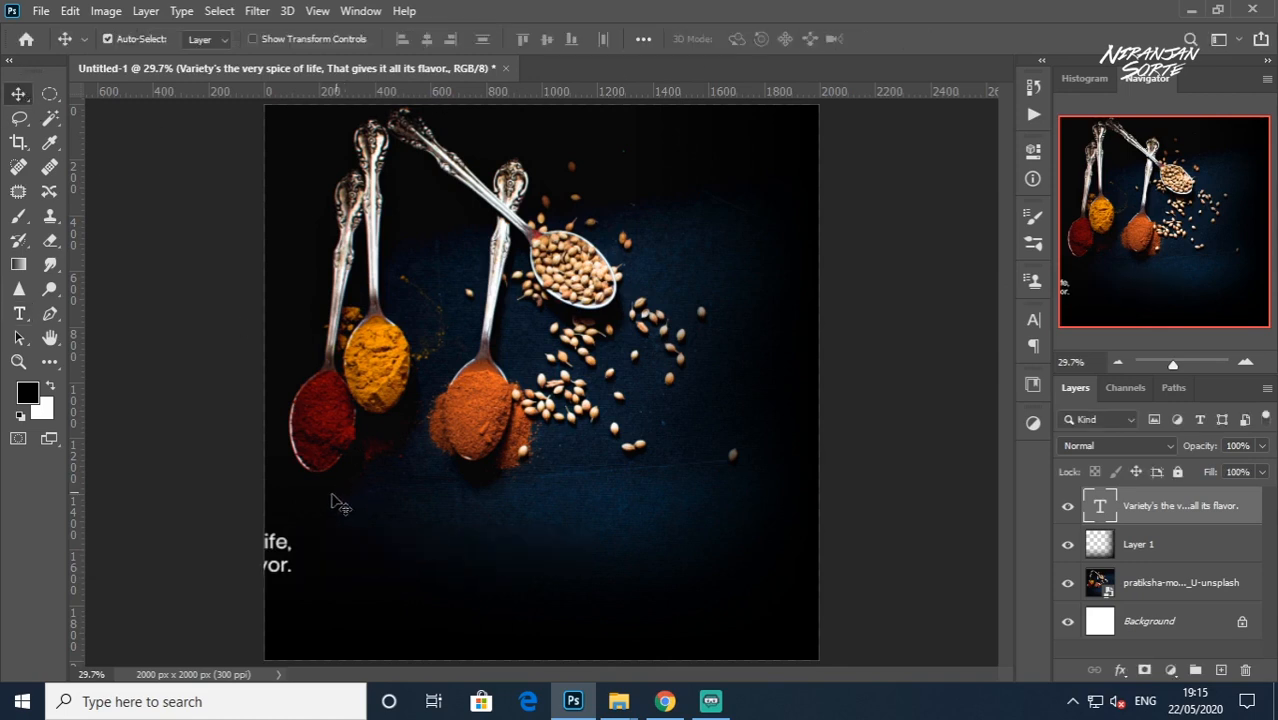
left_click_drag(291, 547, 772, 547)
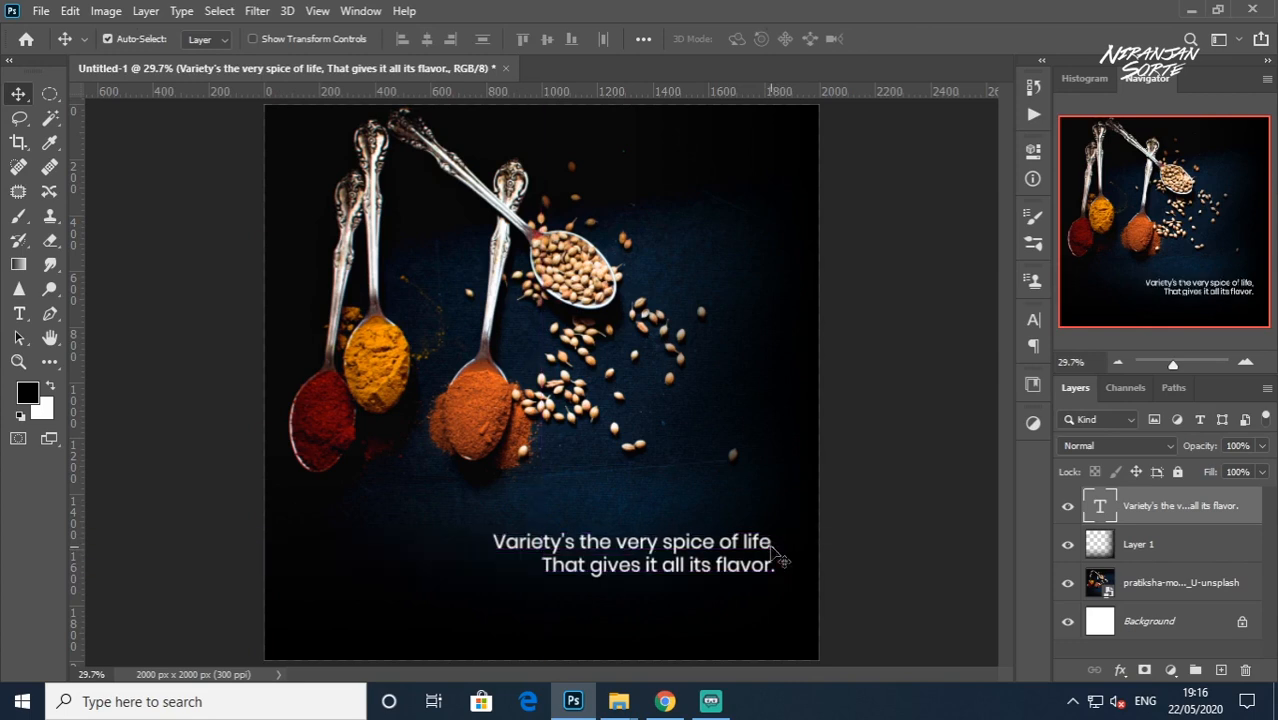
left_click(870, 531)
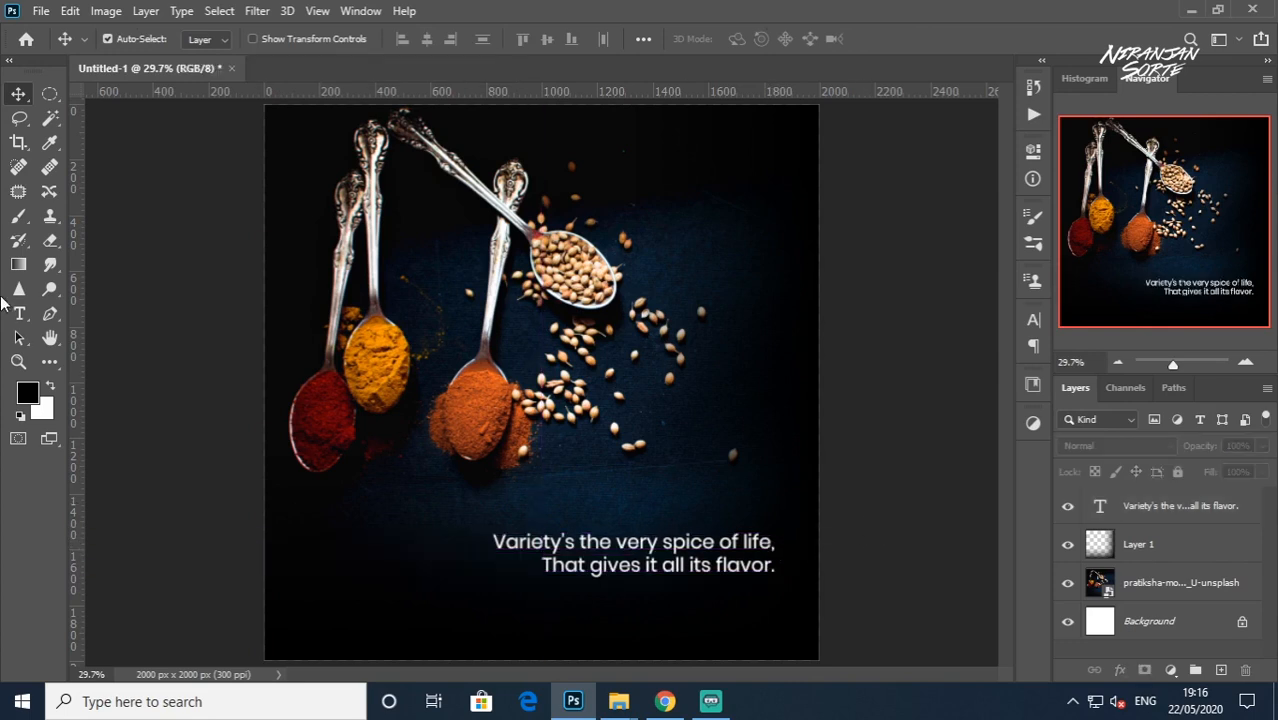
Step: Shift the right-aligned quote a little horizontally, nearer to the canvas's right edge
left_click(19, 313)
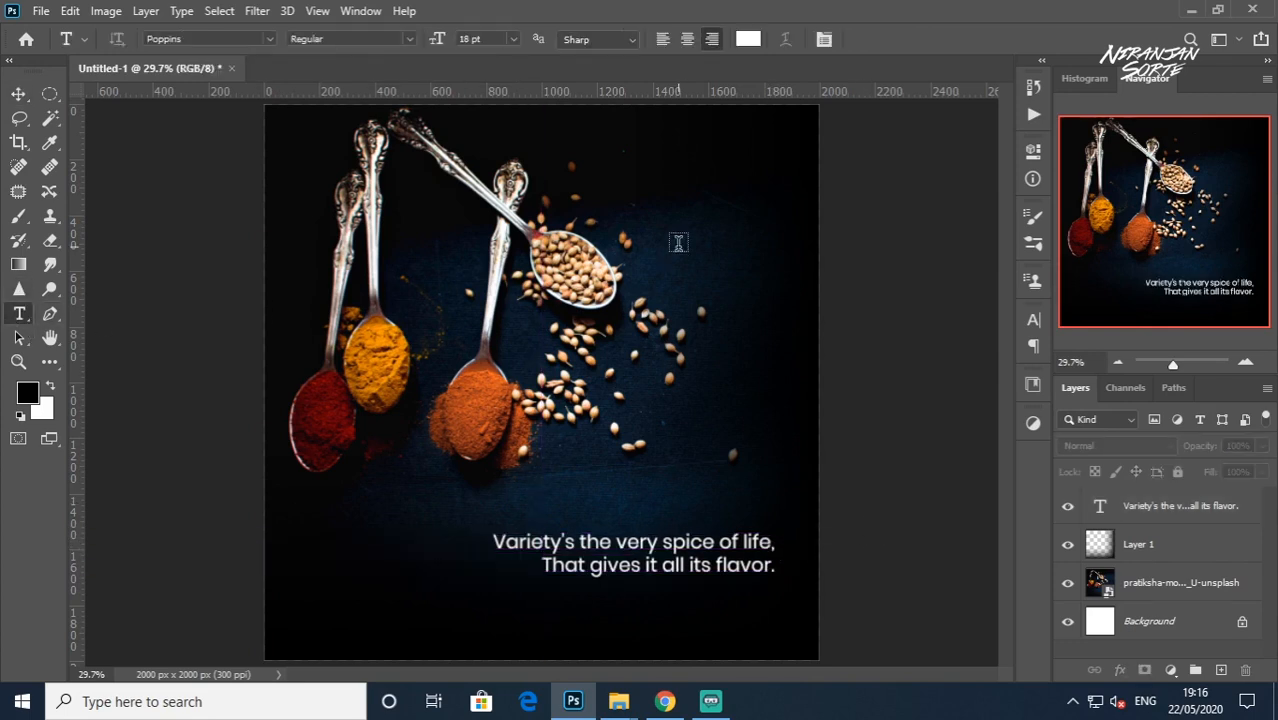
left_click(18, 92)
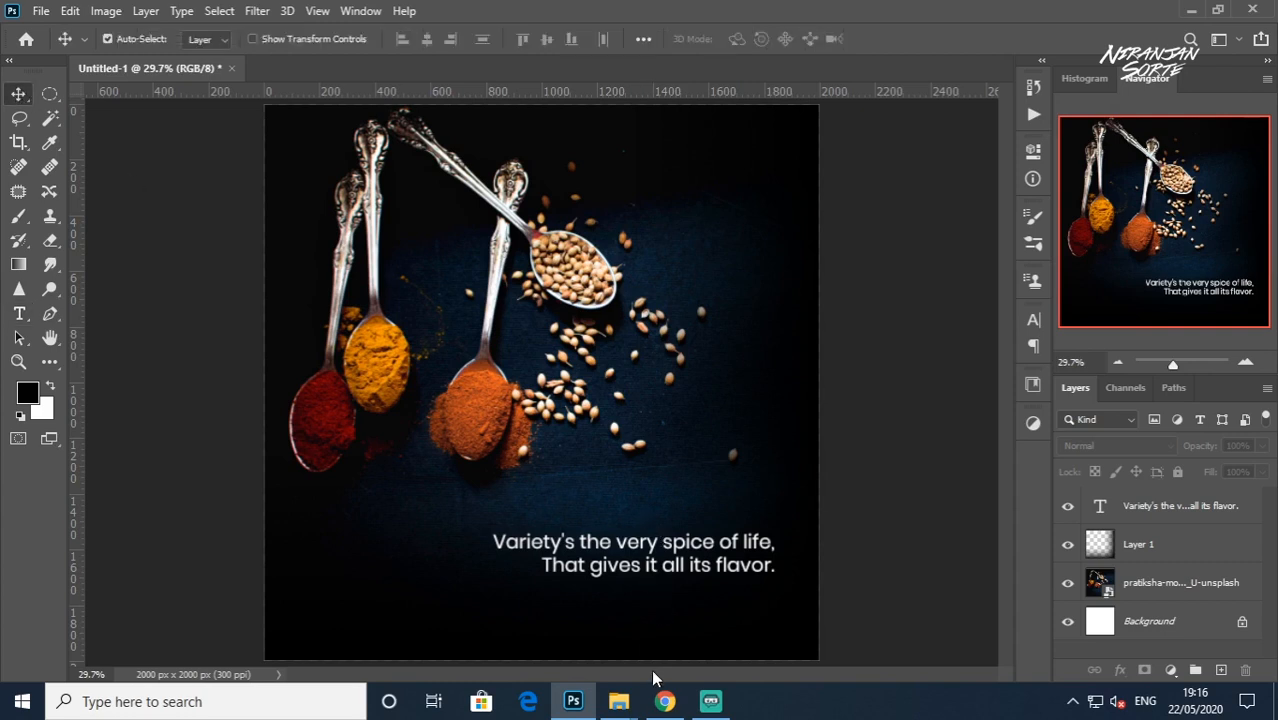
left_click(688, 548)
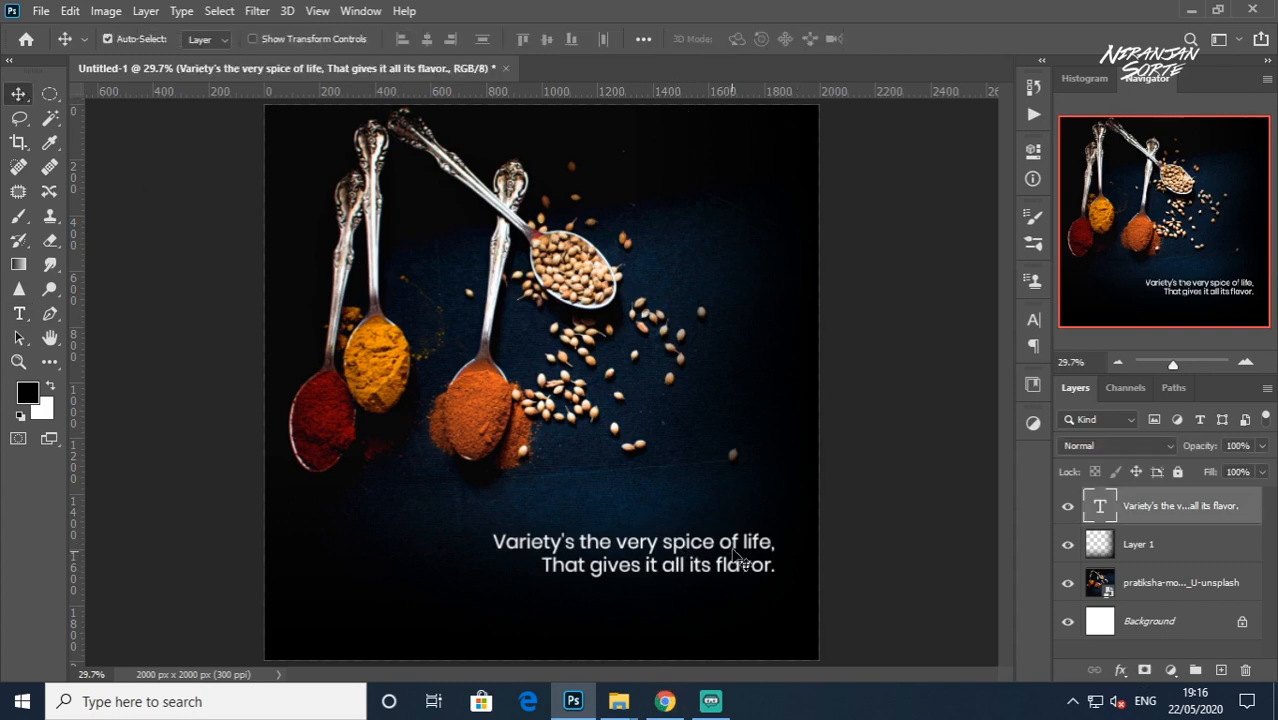
left_click_drag(740, 556, 760, 556)
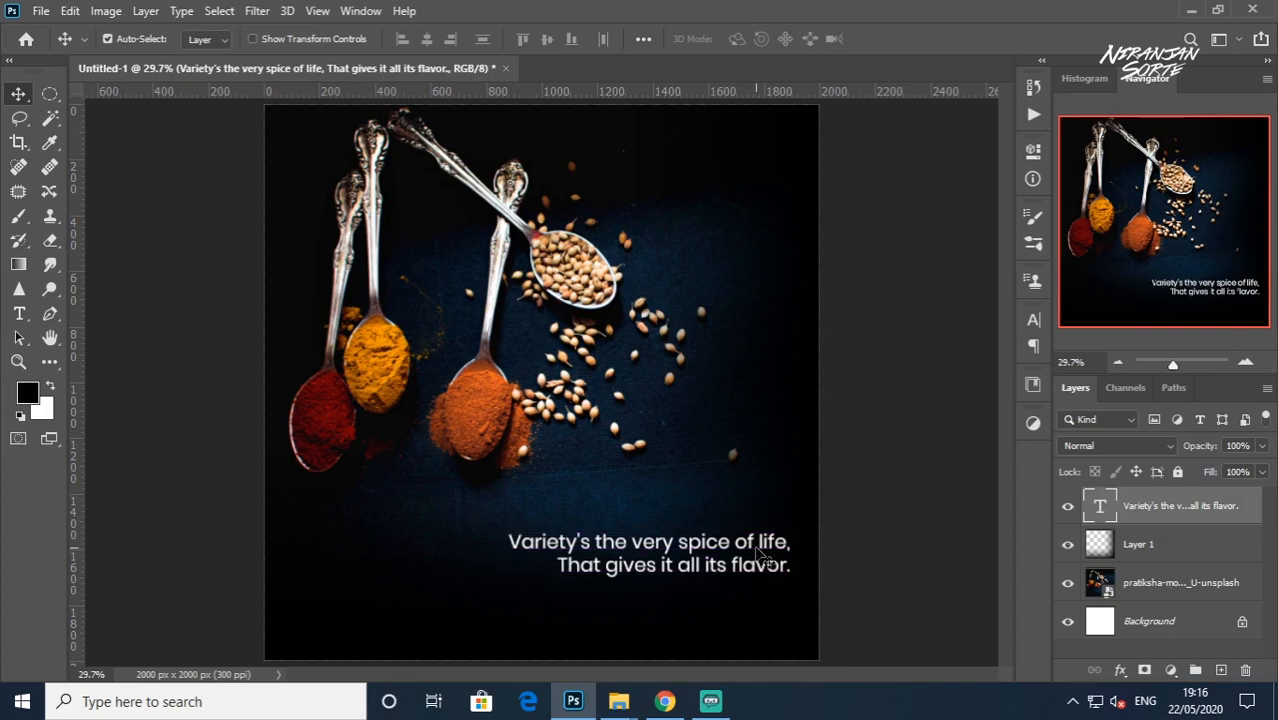
Step: Draw a rectangle of about 1987 × 2004 px around the whole canvas, with no fill and a 5 px white stroke
left_click(50, 364)
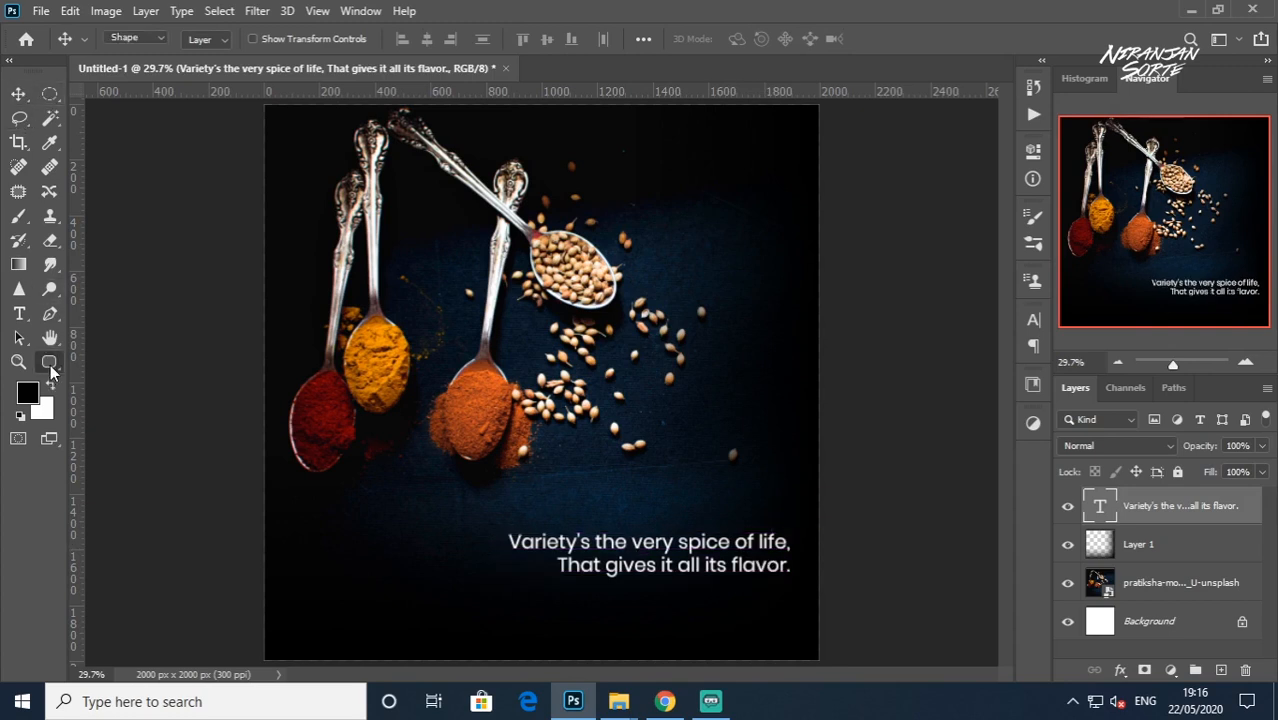
right_click(50, 368)
left_click(119, 561)
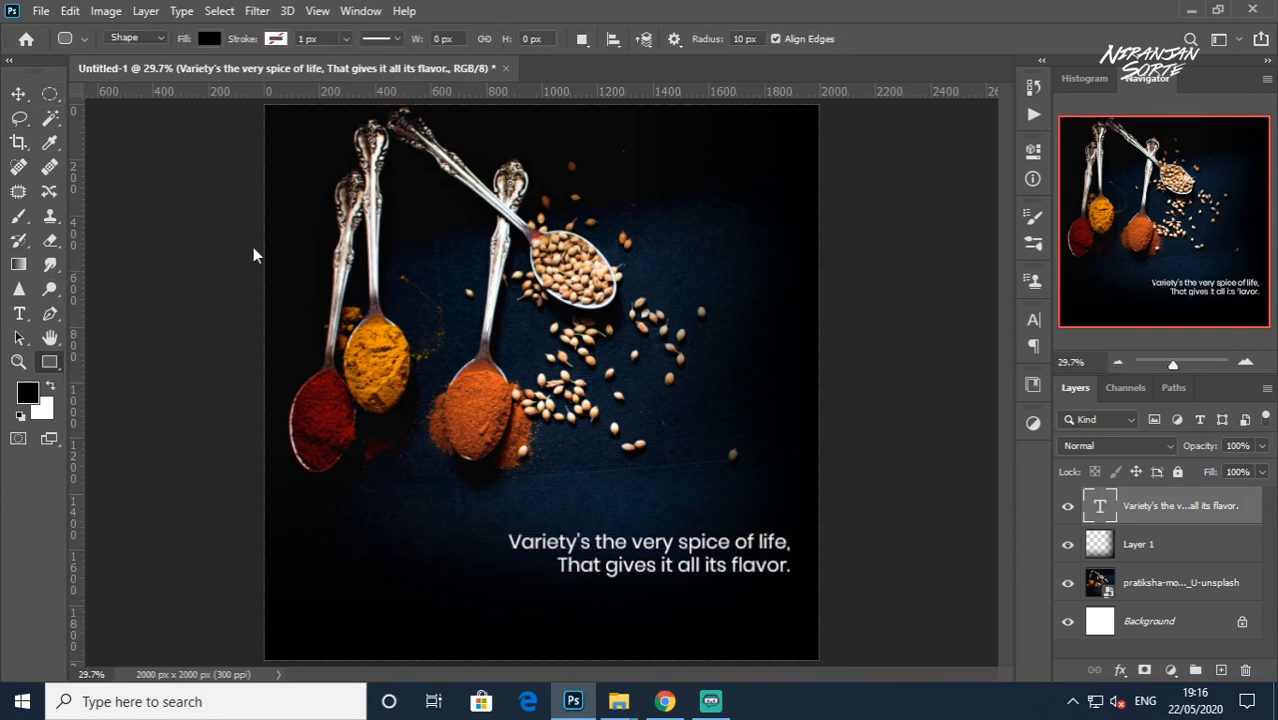
left_click(214, 42)
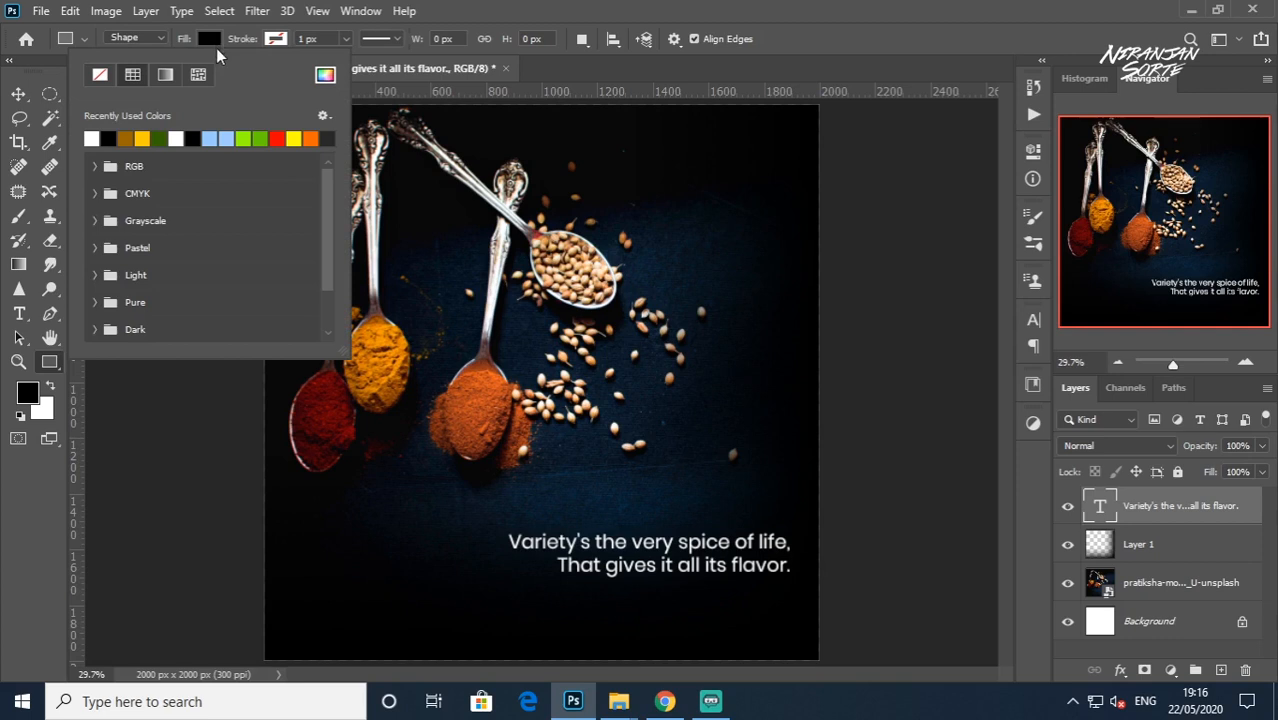
left_click(273, 42)
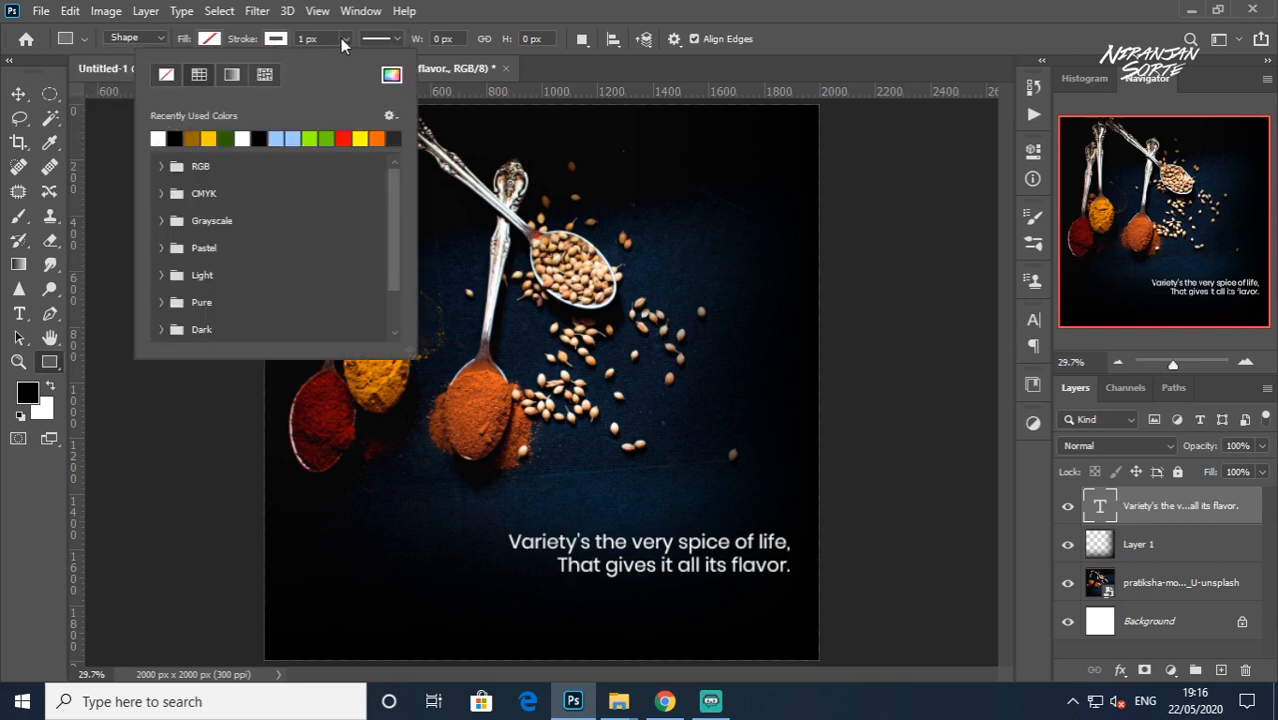
left_click(344, 38)
left_click(308, 38)
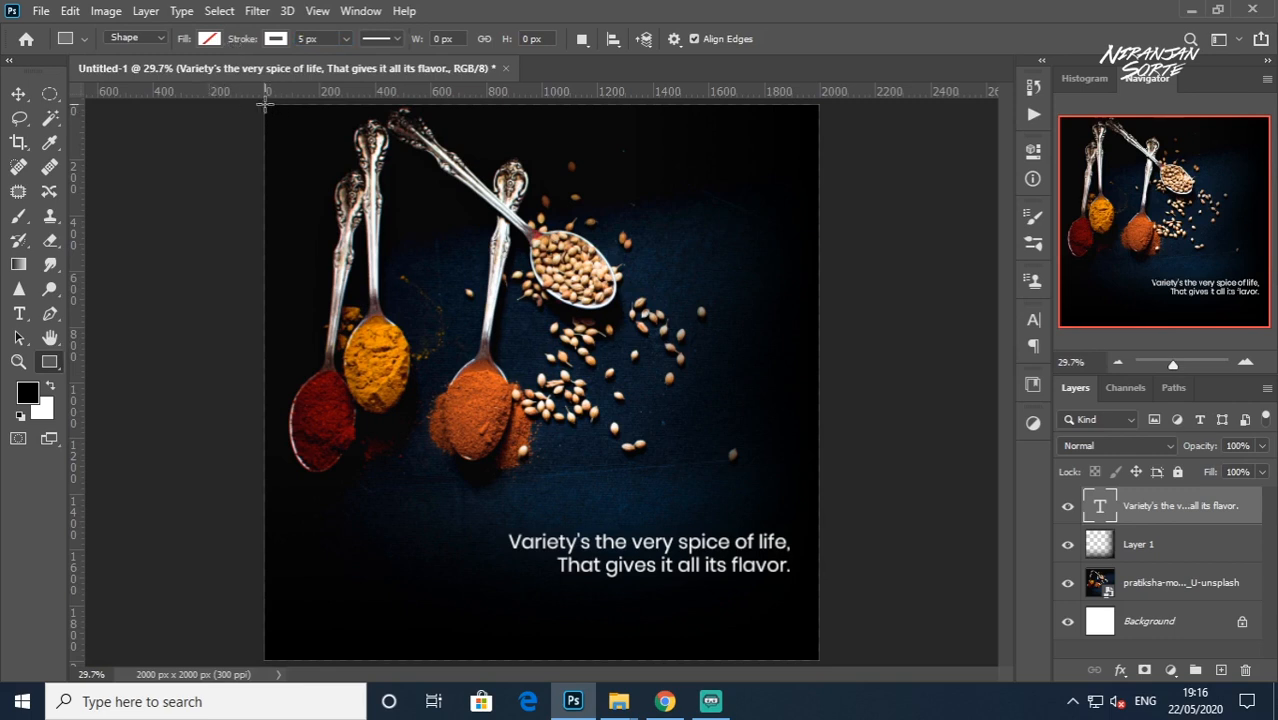
left_click_drag(266, 103, 817, 660)
left_click(985, 143)
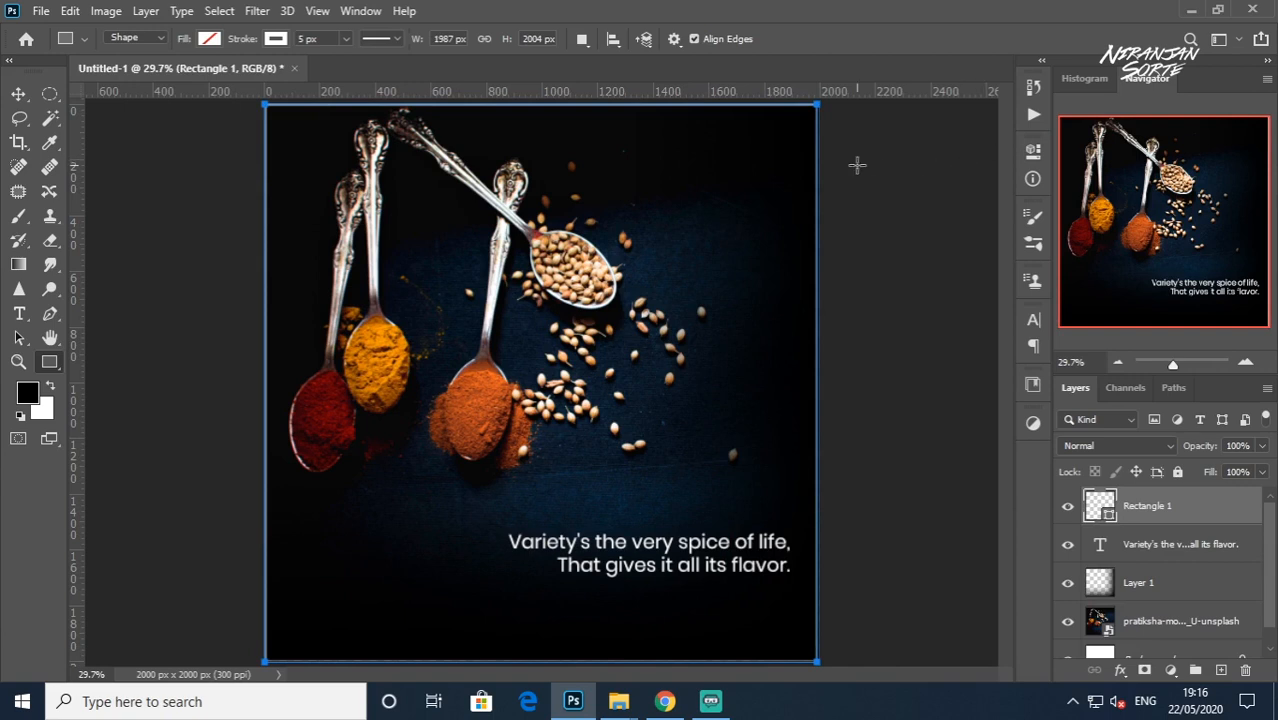
Step: Scale the rectangle about its centre to about 95% so it forms an inset frame inside the canvas edges
key("ctrl+t")
left_click_drag(817, 104, 802, 118)
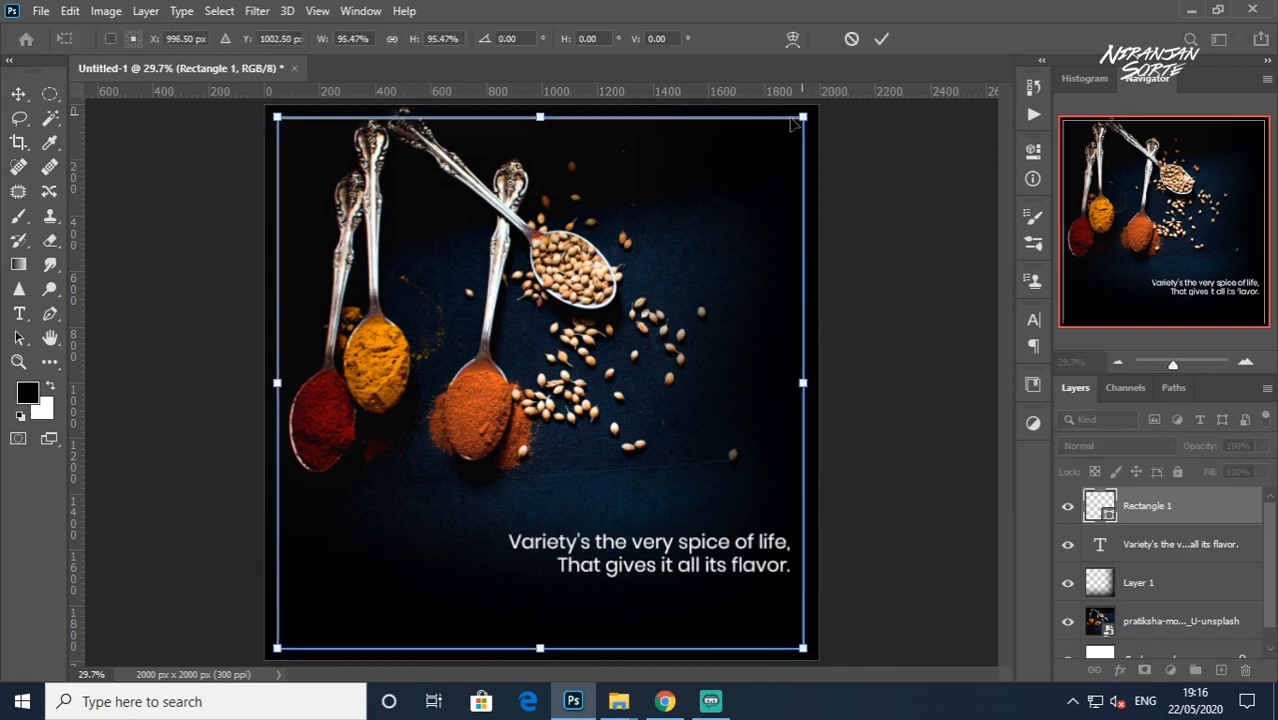
left_click(22, 90)
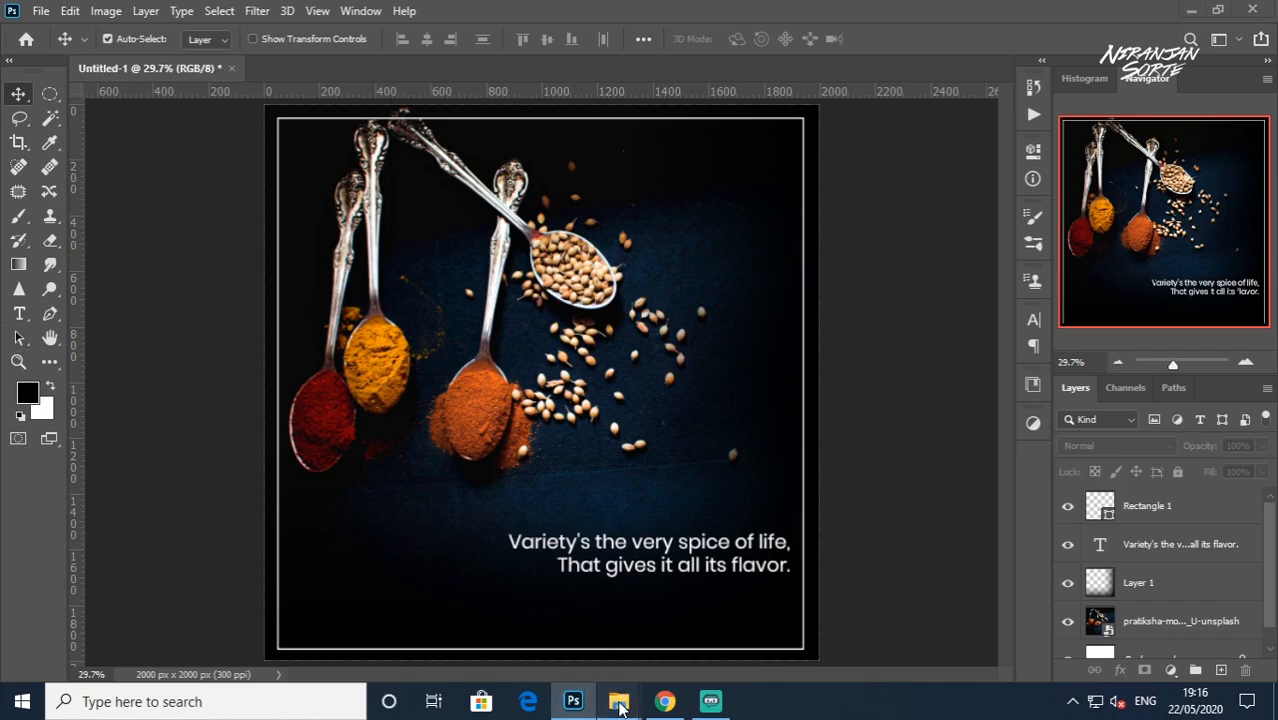
mouse_move(617, 703)
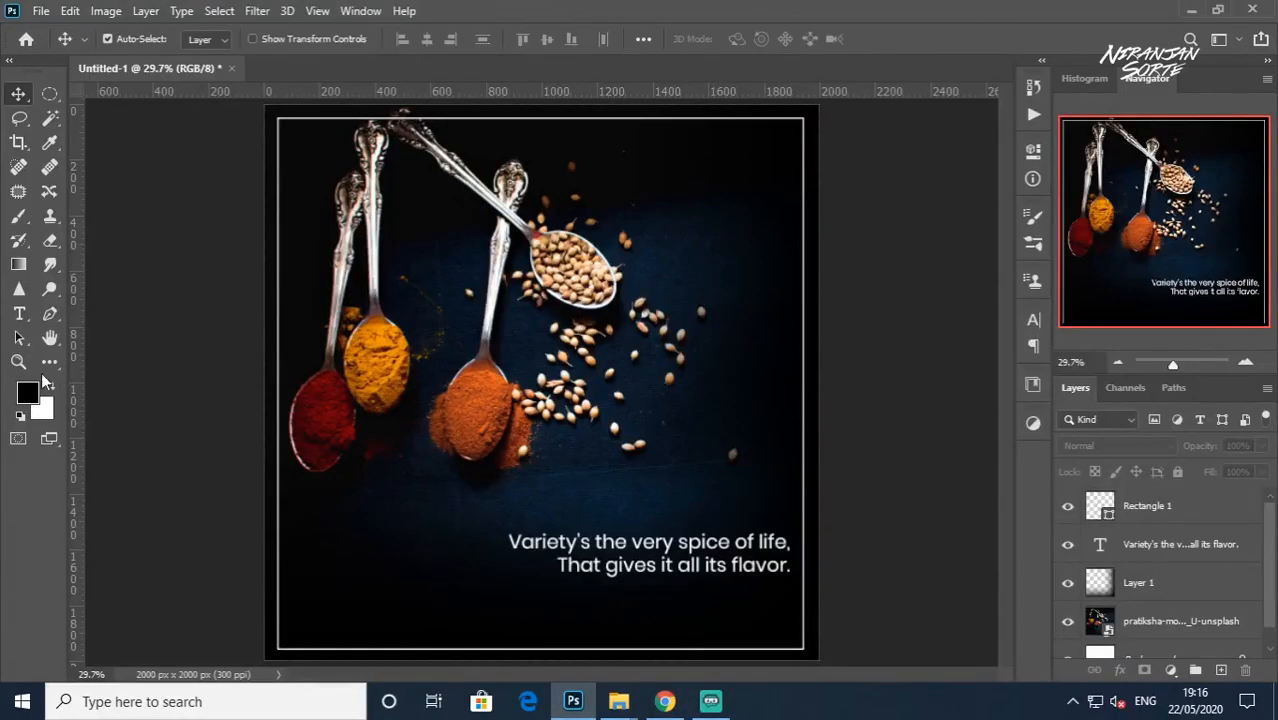
left_click(18, 289)
left_click(22, 318)
left_click(375, 500)
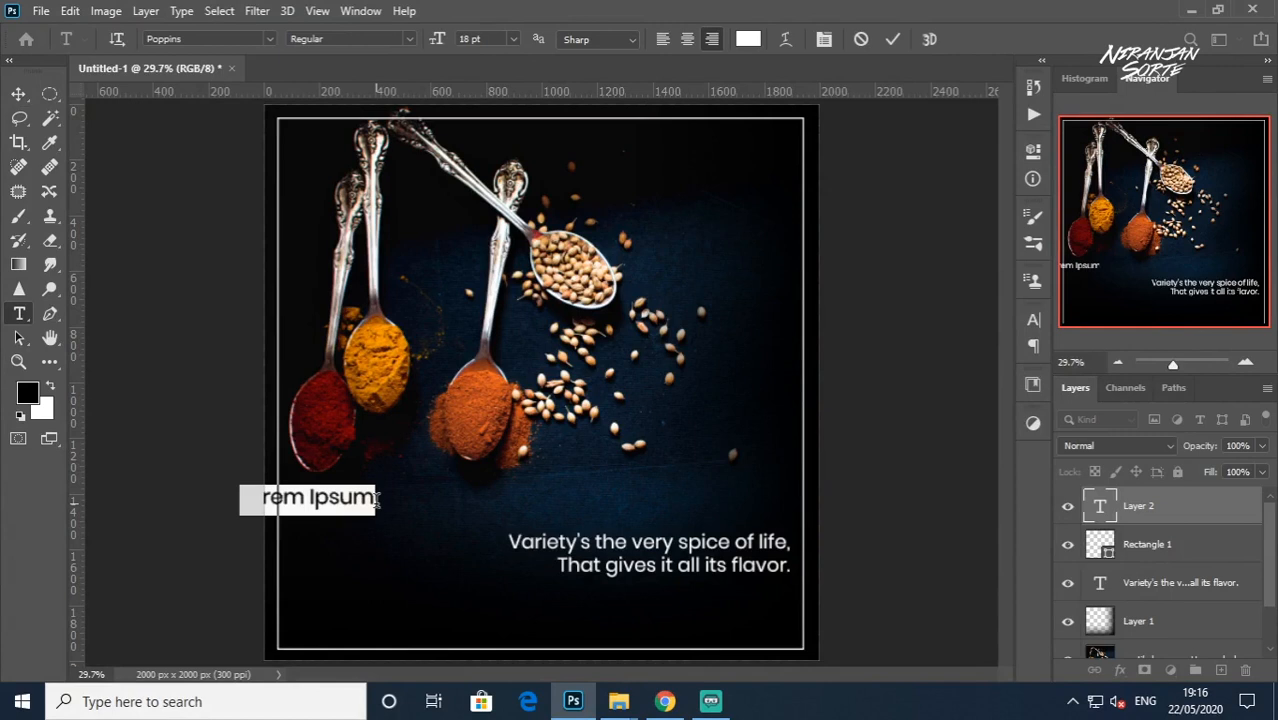
left_click(664, 39)
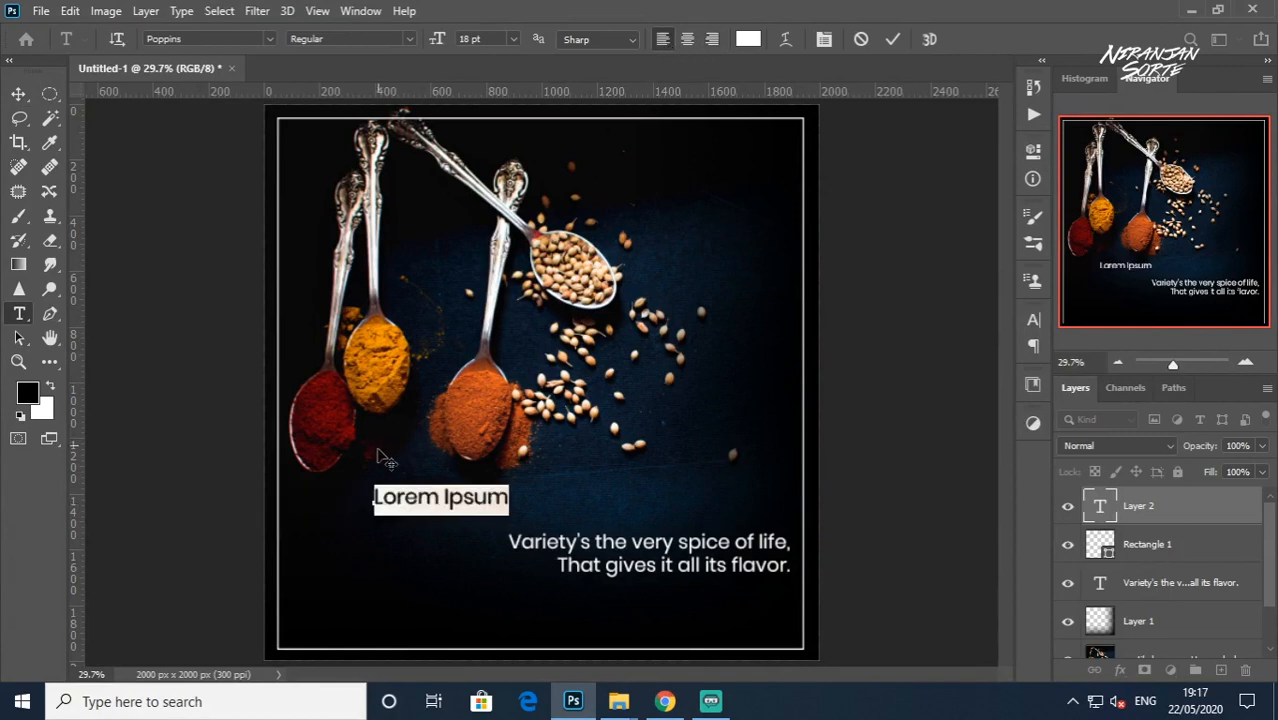
type("www.mountaianp")
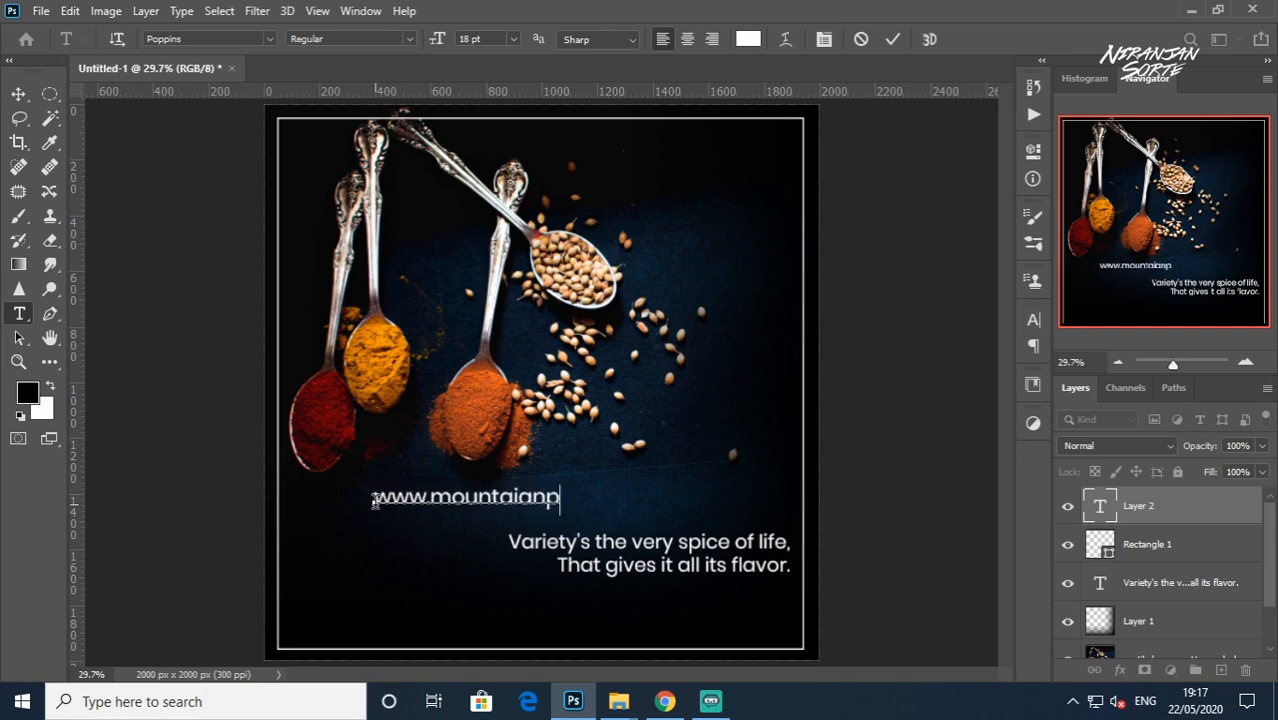
type("er.com")
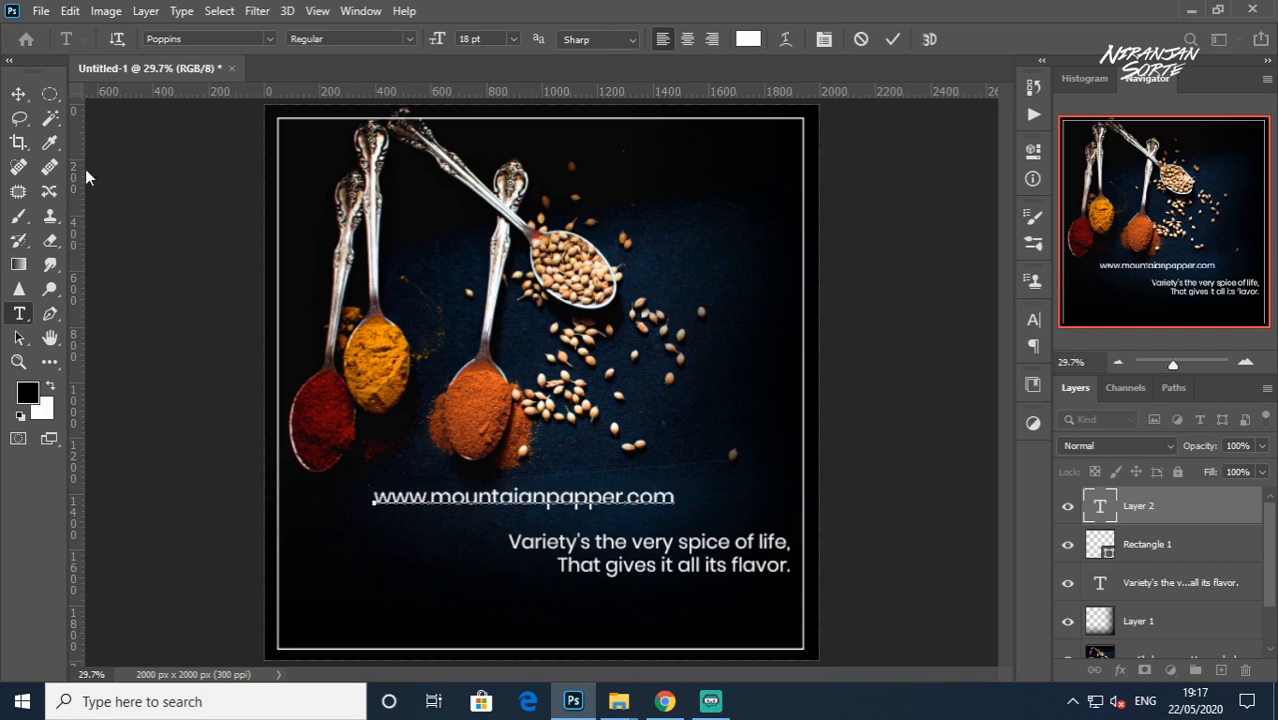
Step: Scale the web address to about 54% and place it inside the frame's lower-left corner
left_click(18, 93)
key("ctrl+t")
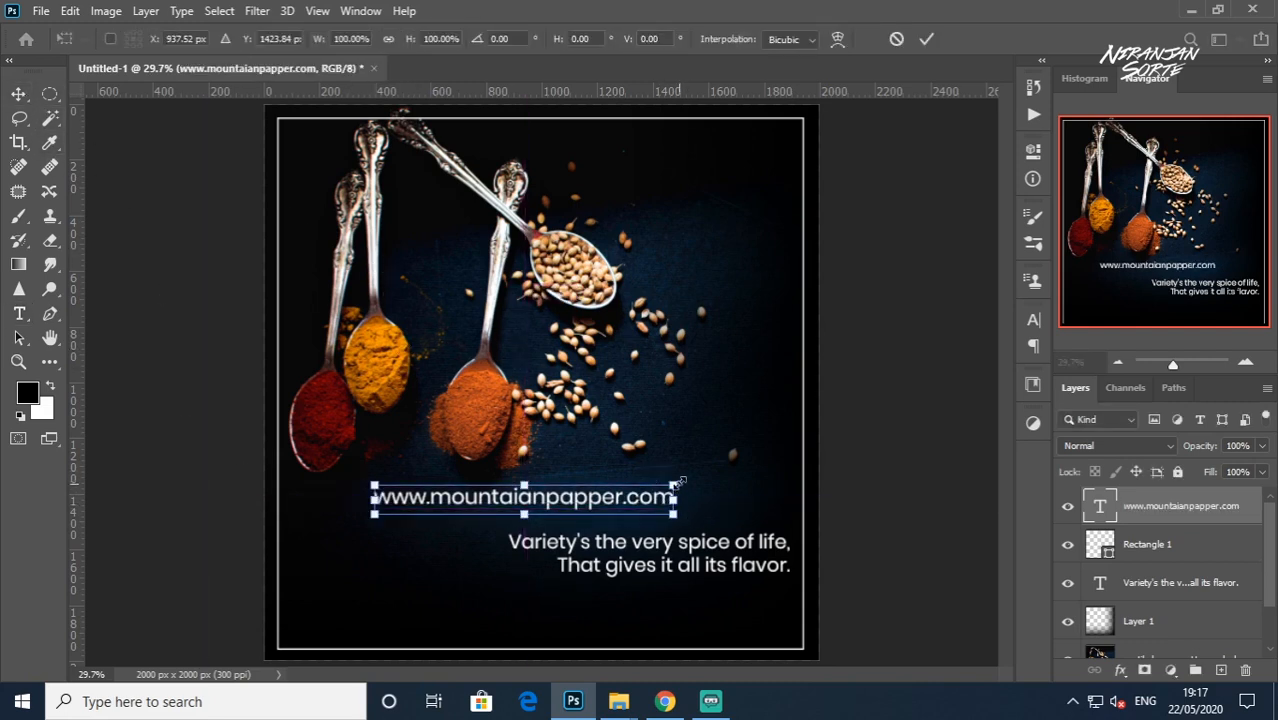
left_click_drag(680, 482, 420, 640)
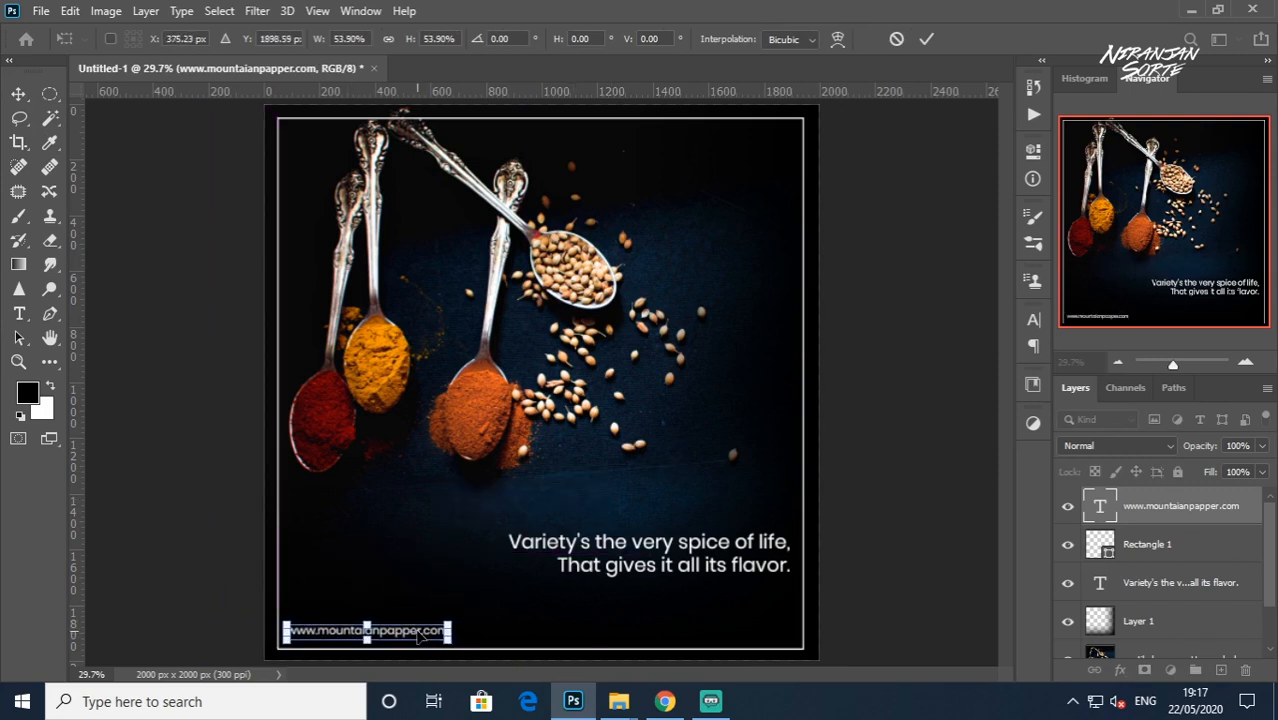
key("Return")
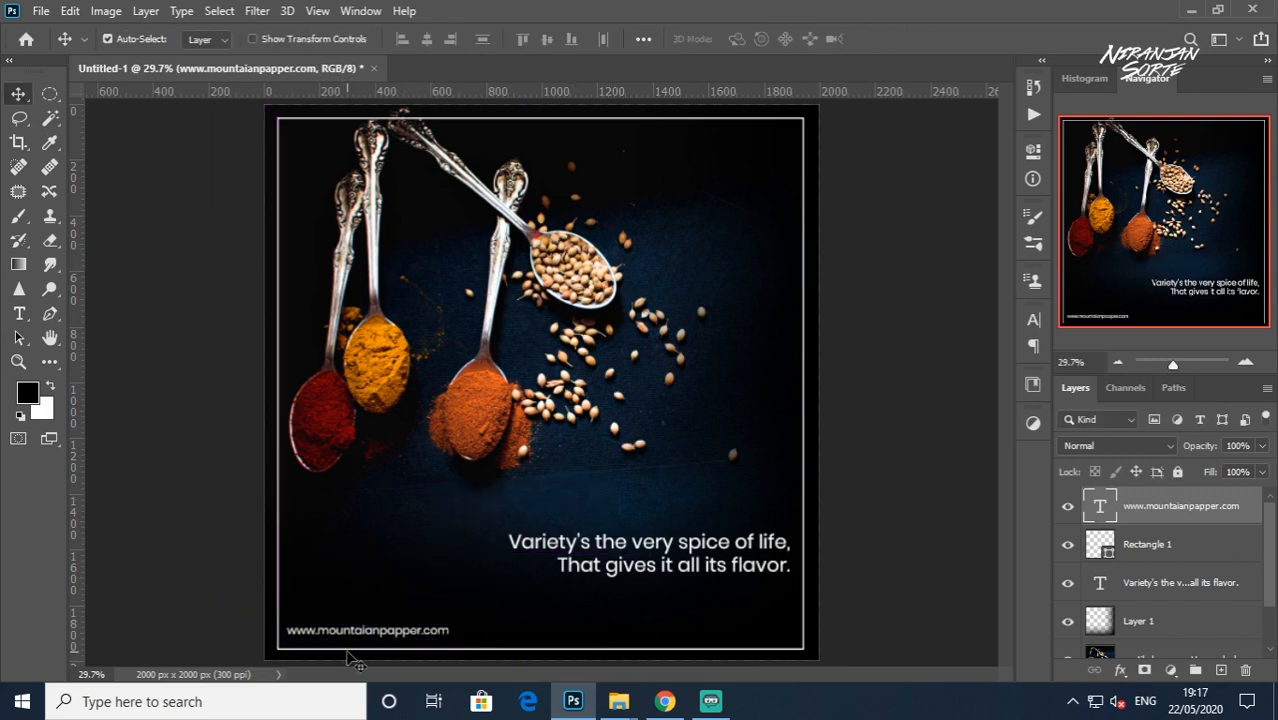
Step: Set the font style of the web address text to Poppins SemiBold
scroll(345, 655, "up", 4)
left_click(19, 313)
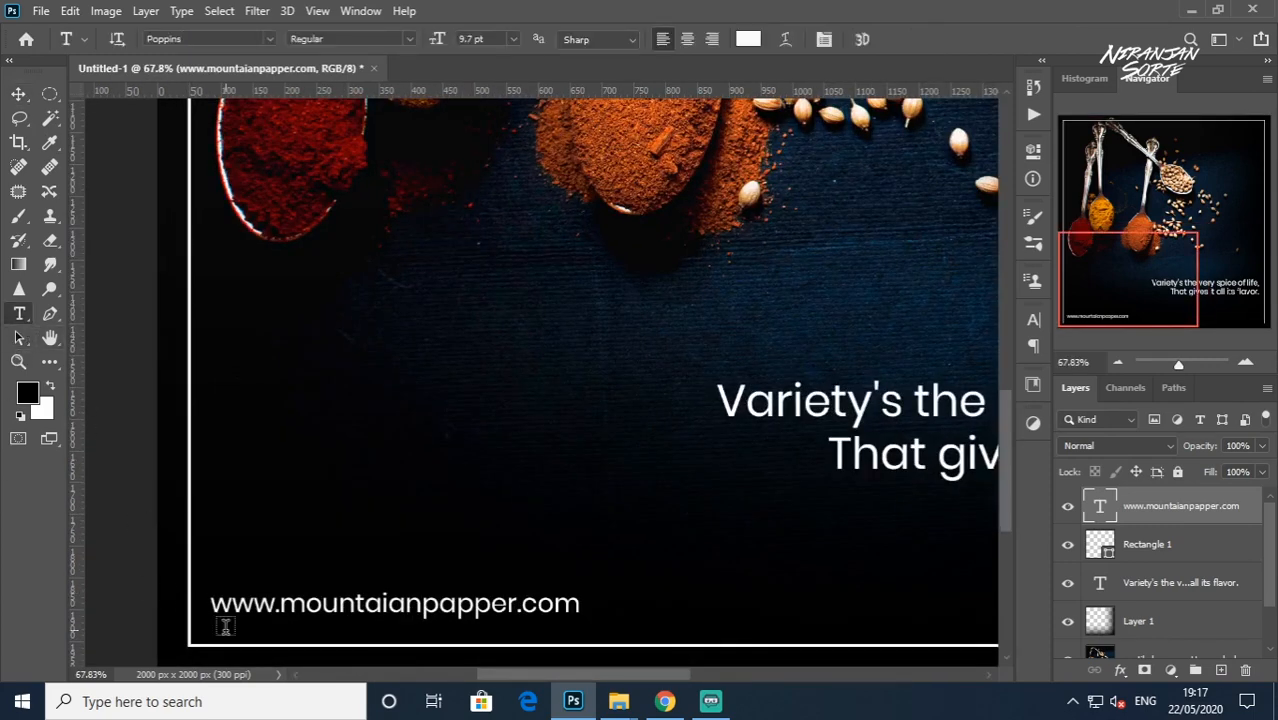
left_click_drag(212, 605, 760, 573)
left_click(514, 39)
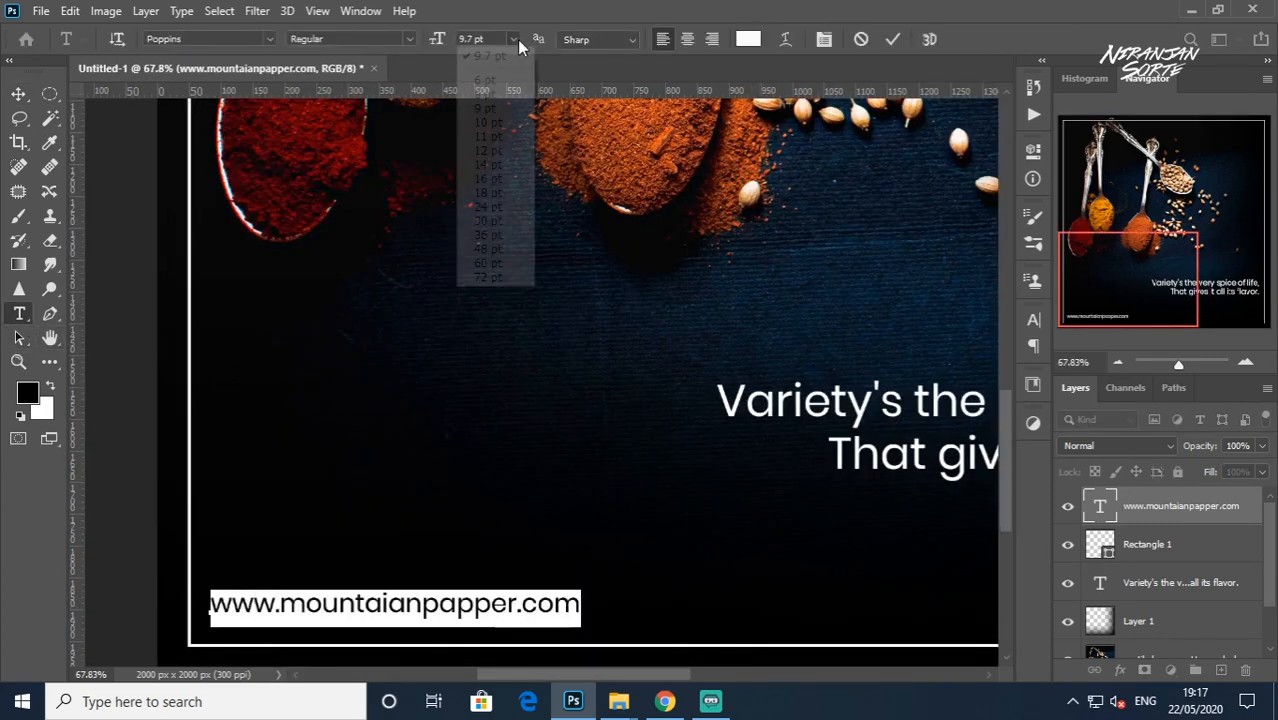
left_click(406, 36)
left_click(406, 36)
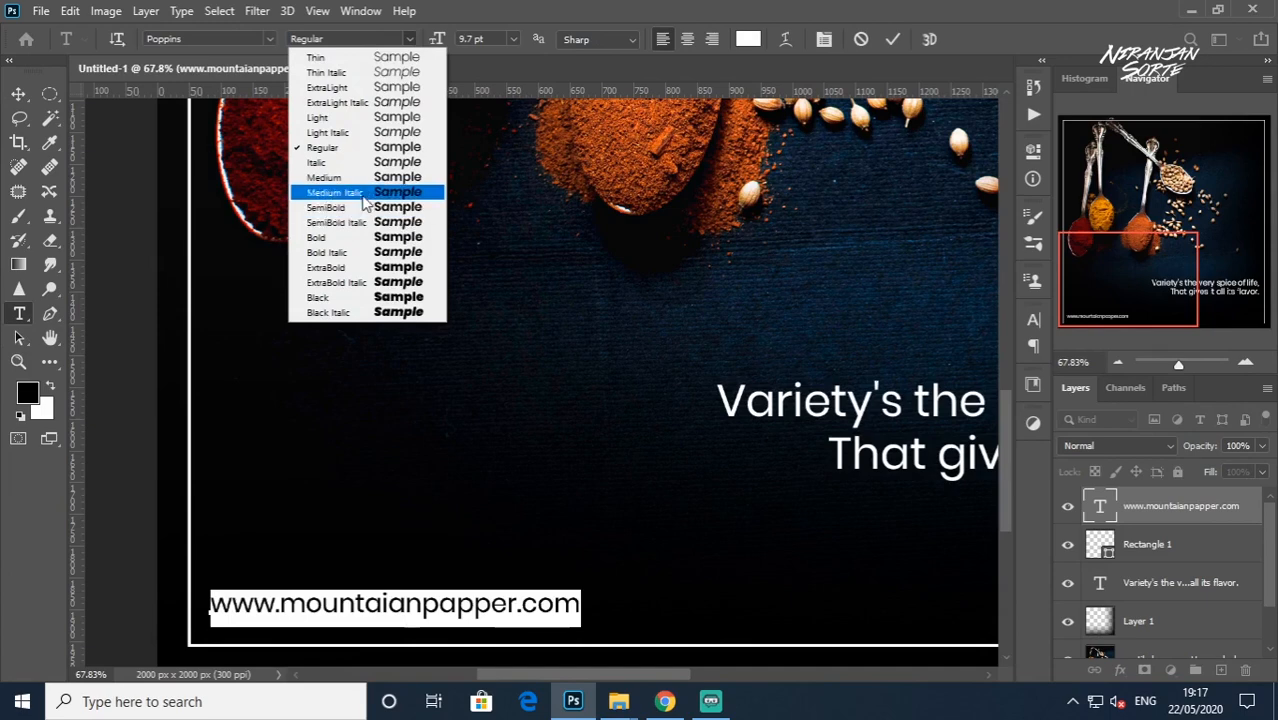
left_click(361, 192)
left_click(406, 36)
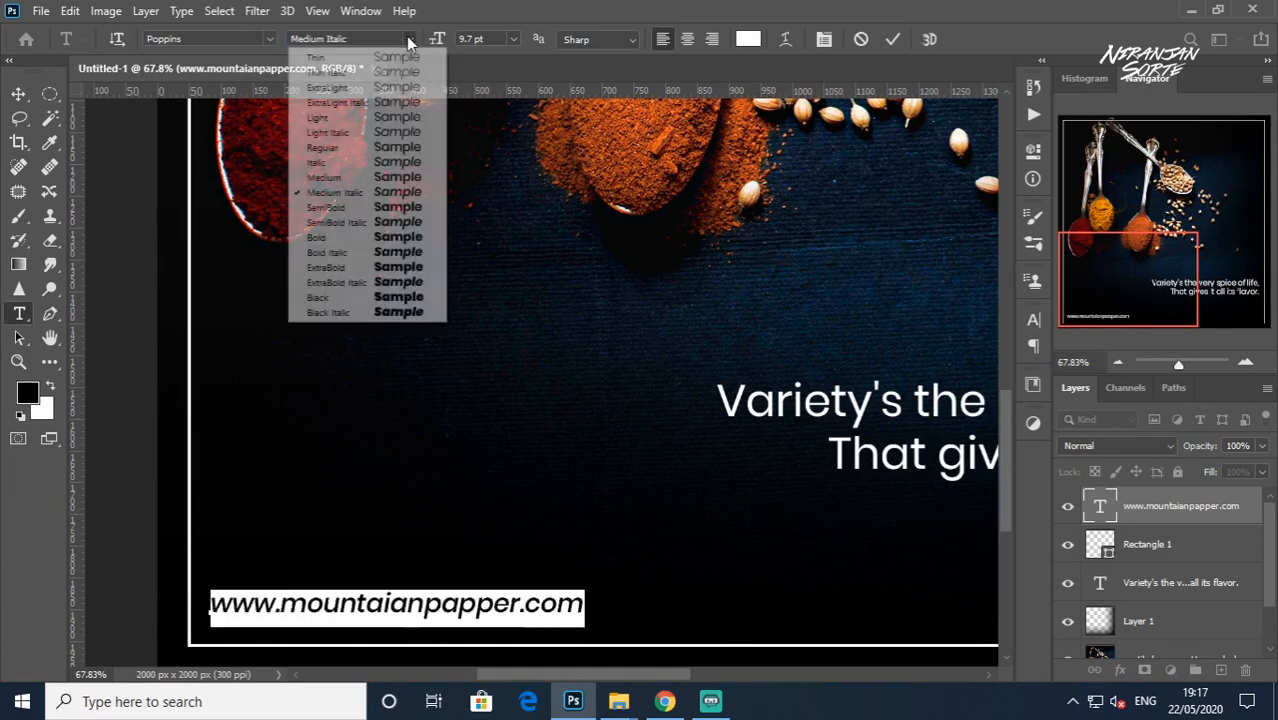
left_click(350, 208)
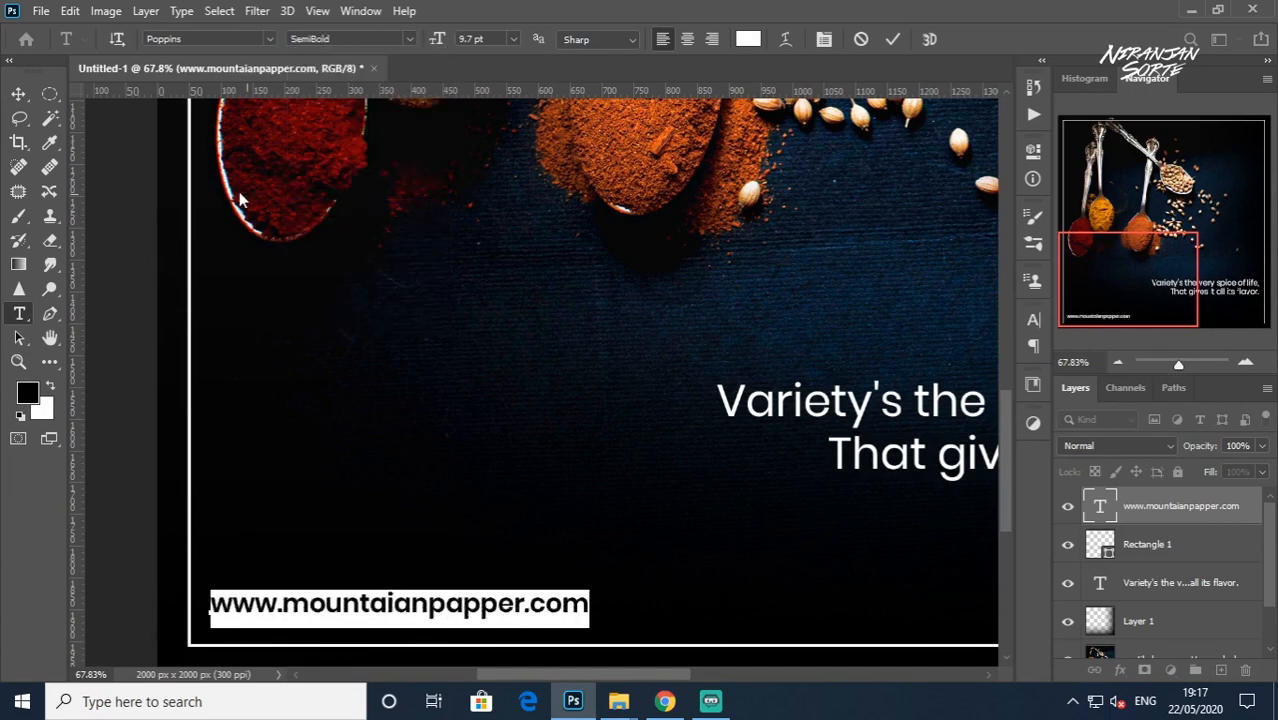
left_click(19, 95)
Step: Change the font of the whole two-line quote to Abril Fatface
key("t")
left_click_drag(693, 363, 330, 425)
double_click(328, 425)
key("ctrl+a")
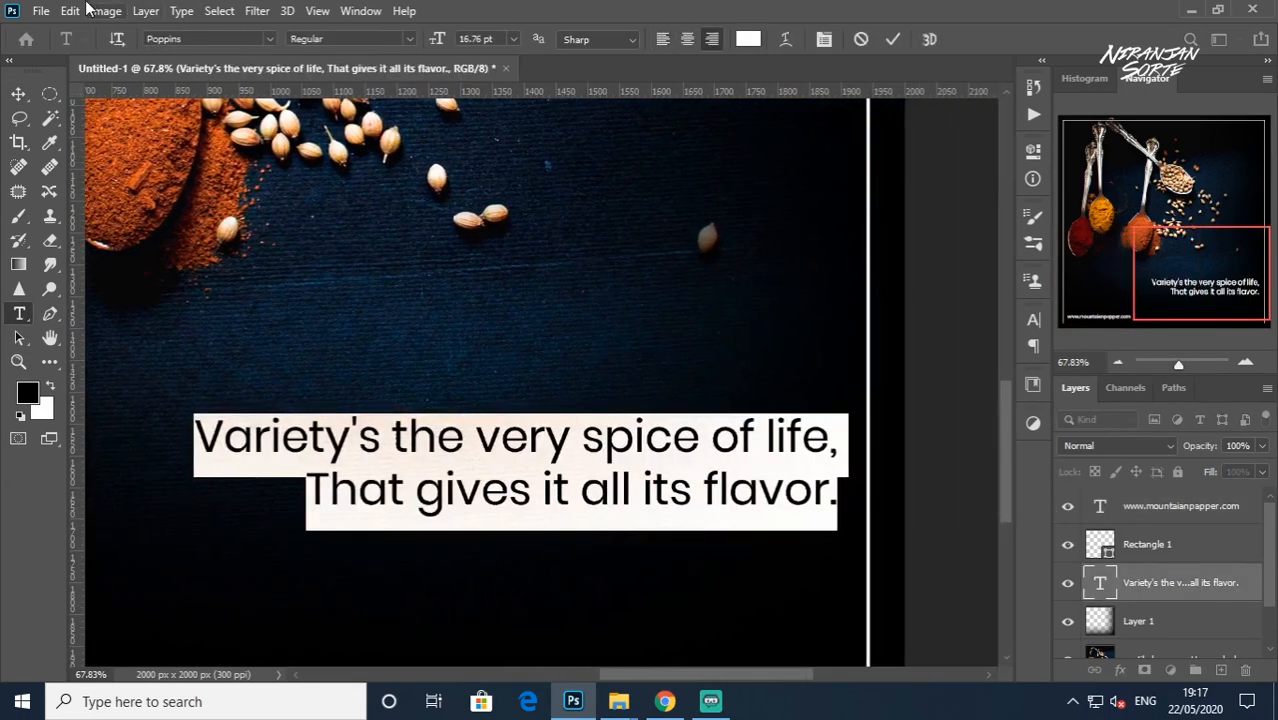
left_click(267, 40)
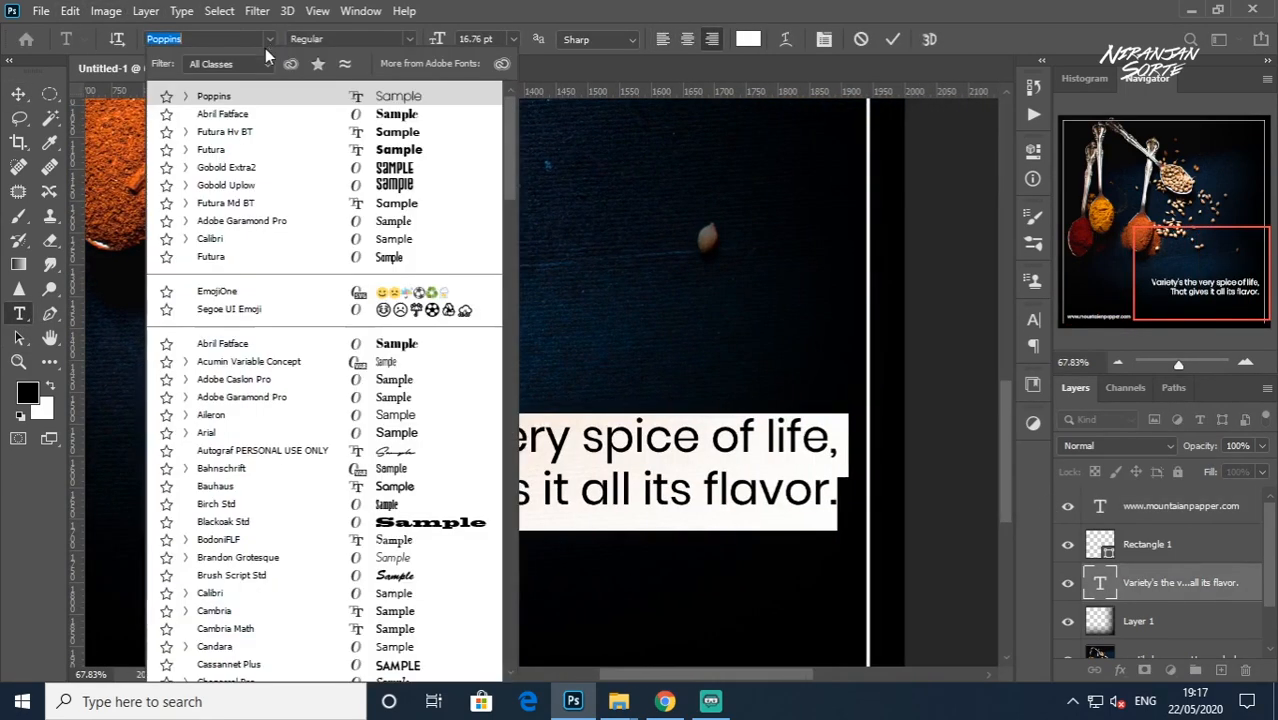
left_click(306, 121)
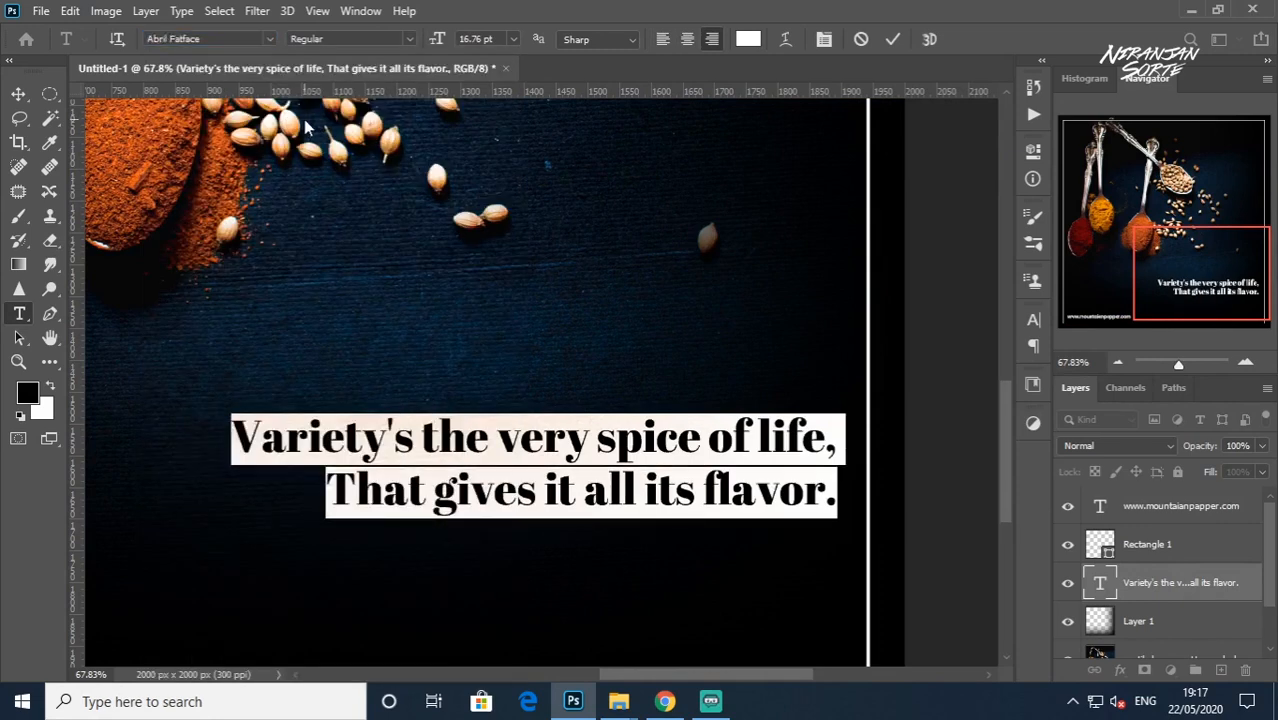
left_click(17, 100)
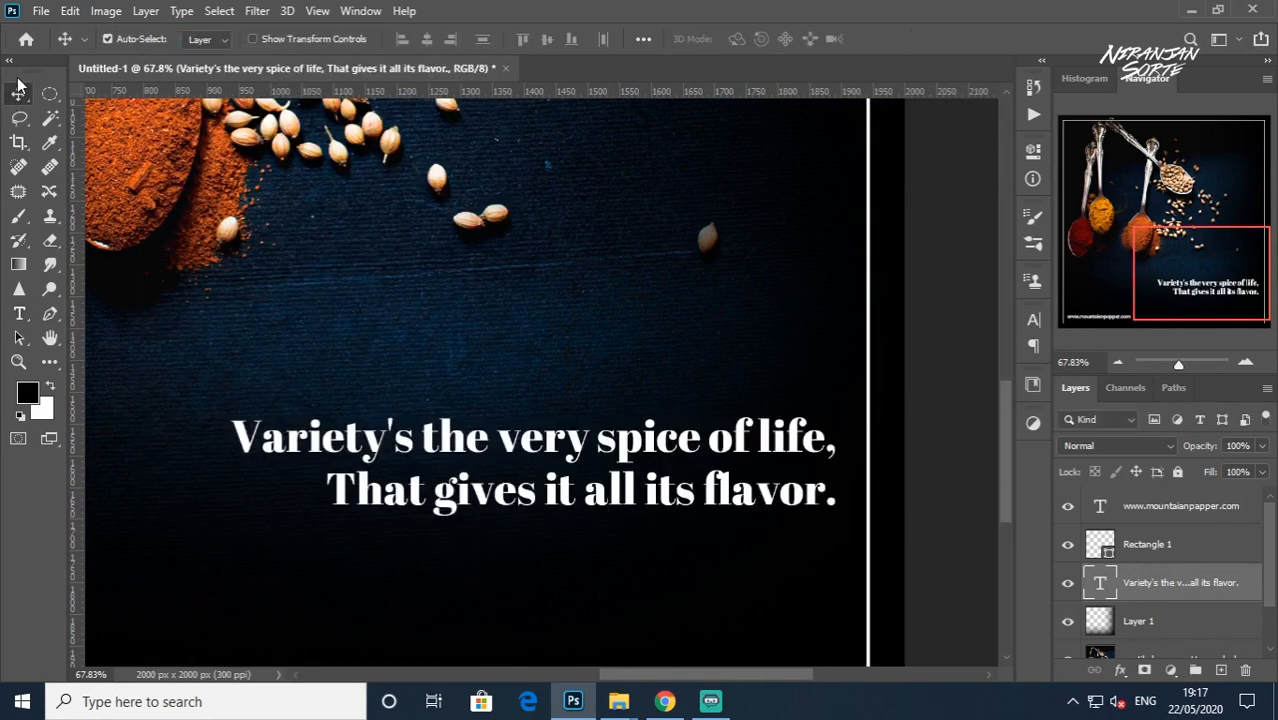
left_click(948, 342)
scroll(900, 352, "down", 3)
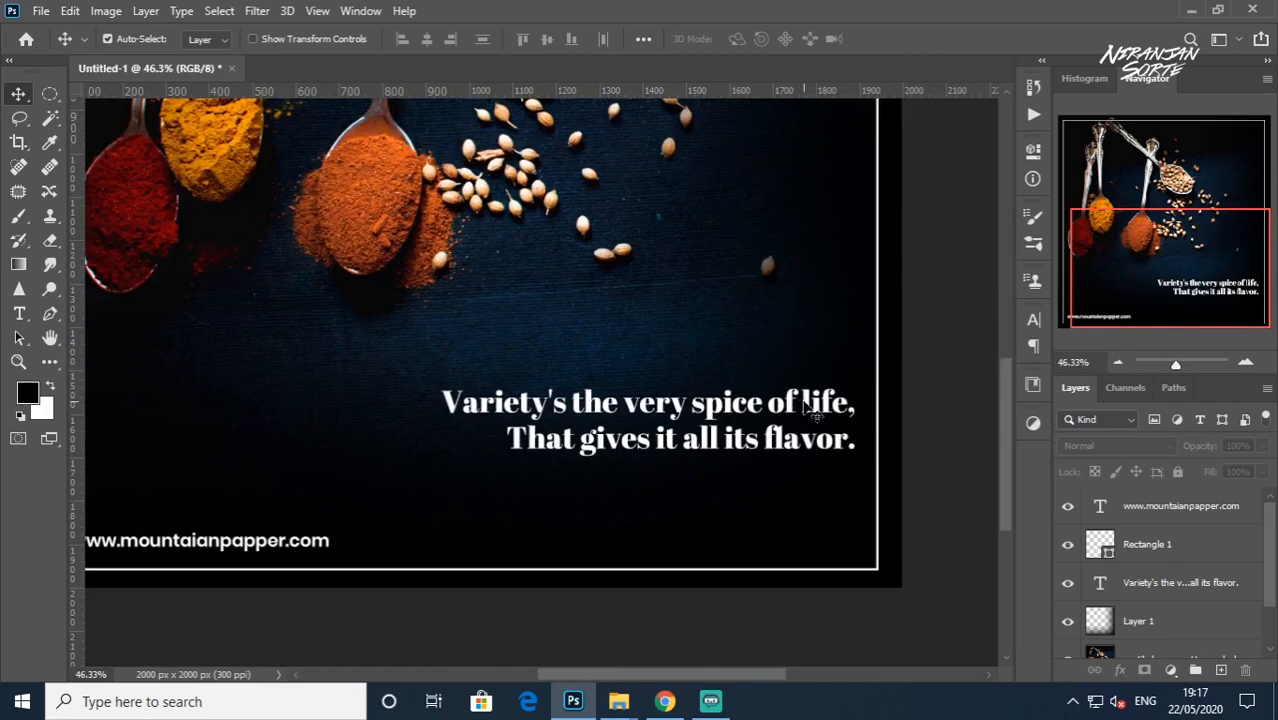
left_click(20, 314)
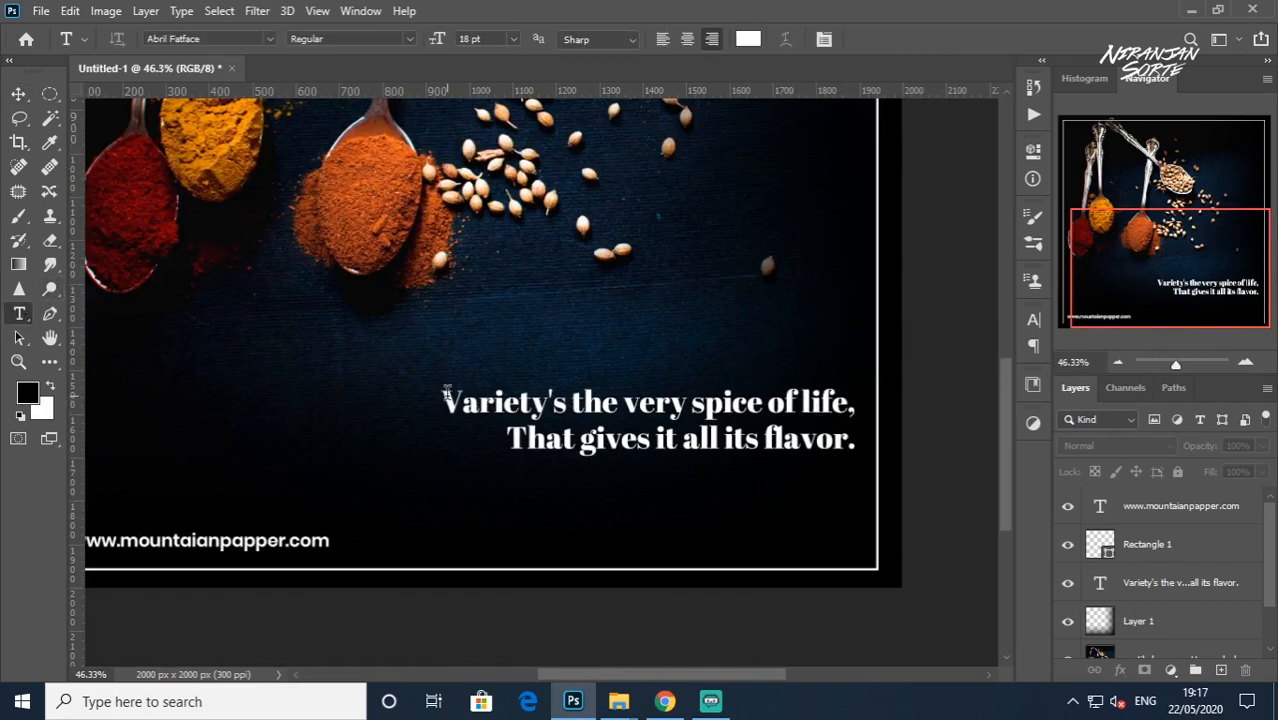
left_click_drag(447, 395, 884, 482)
left_click_drag(848, 436, 195, 341)
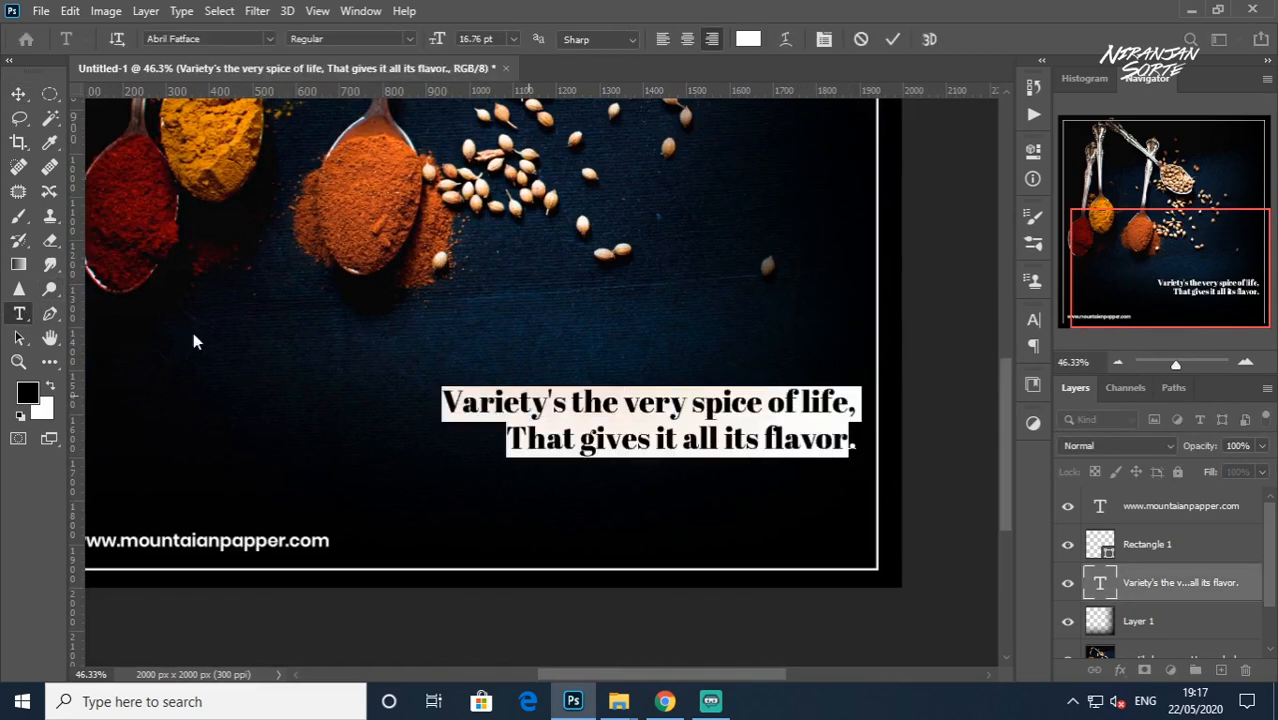
left_click(18, 94)
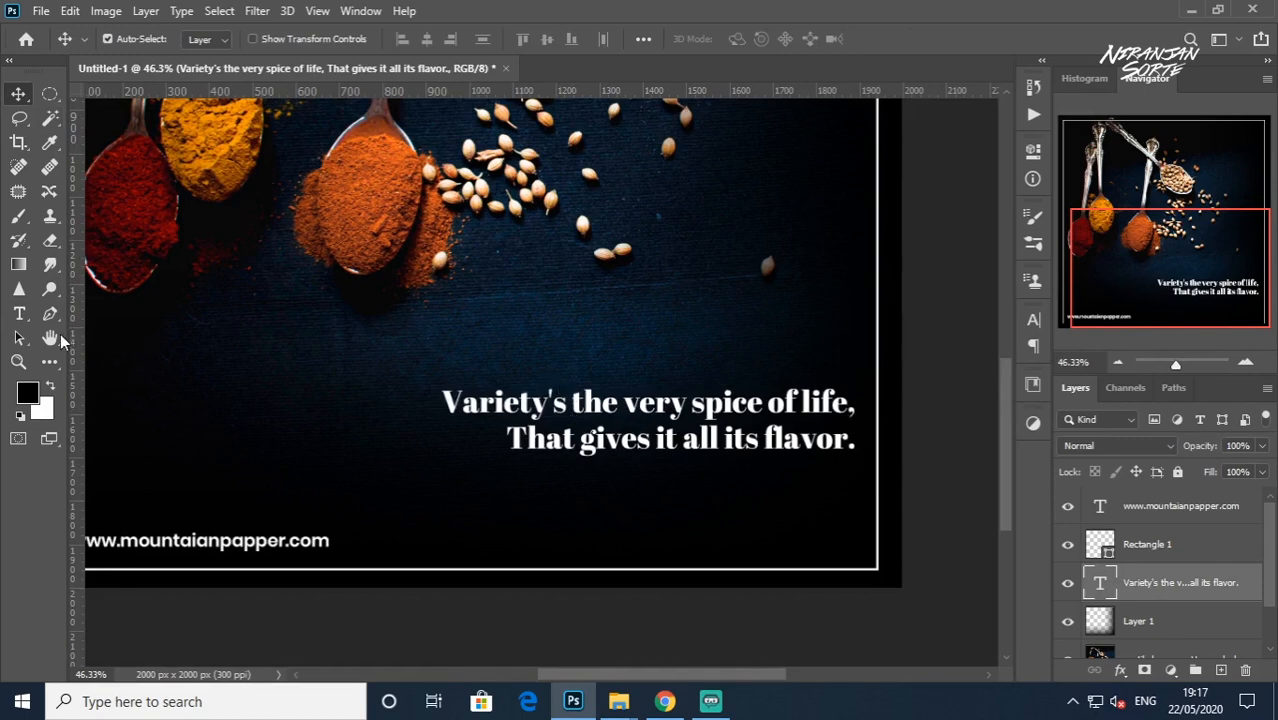
Step: Try a line break after "Variety's" in the quote, and undo it
left_click(20, 314)
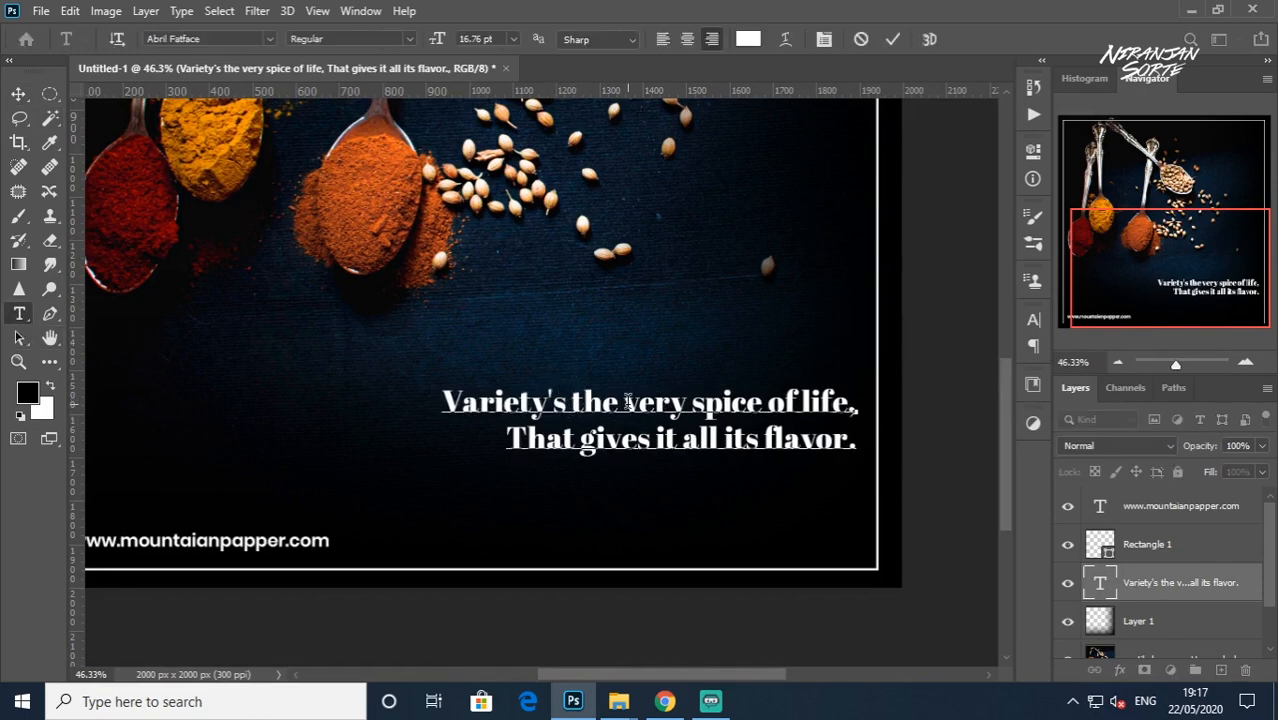
left_click(572, 400)
key("Return")
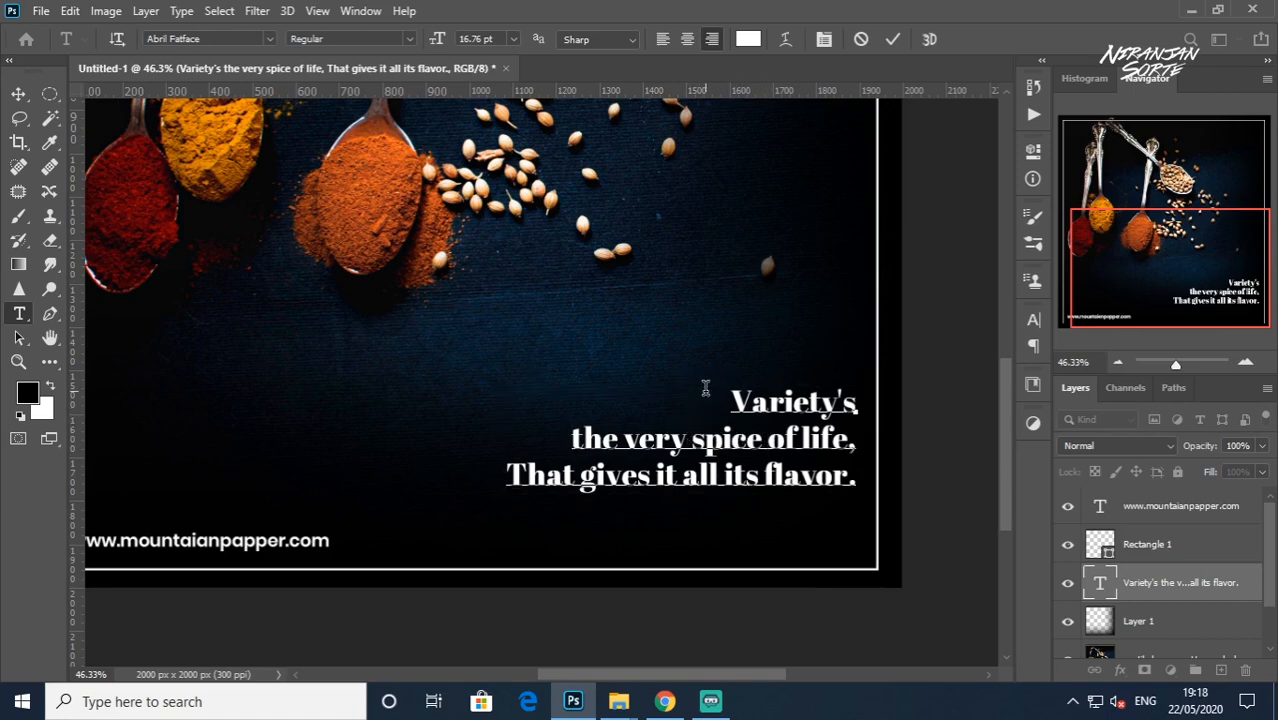
left_click(24, 93)
key("ctrl+z")
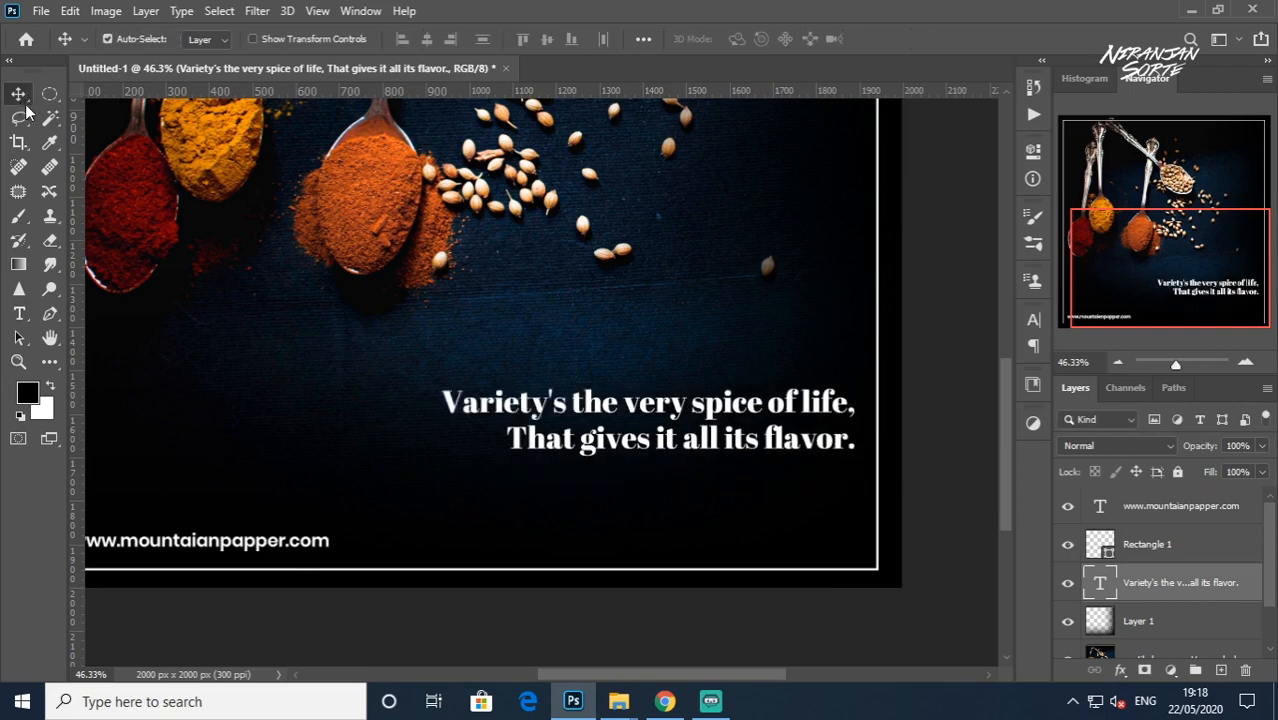
left_click(944, 388)
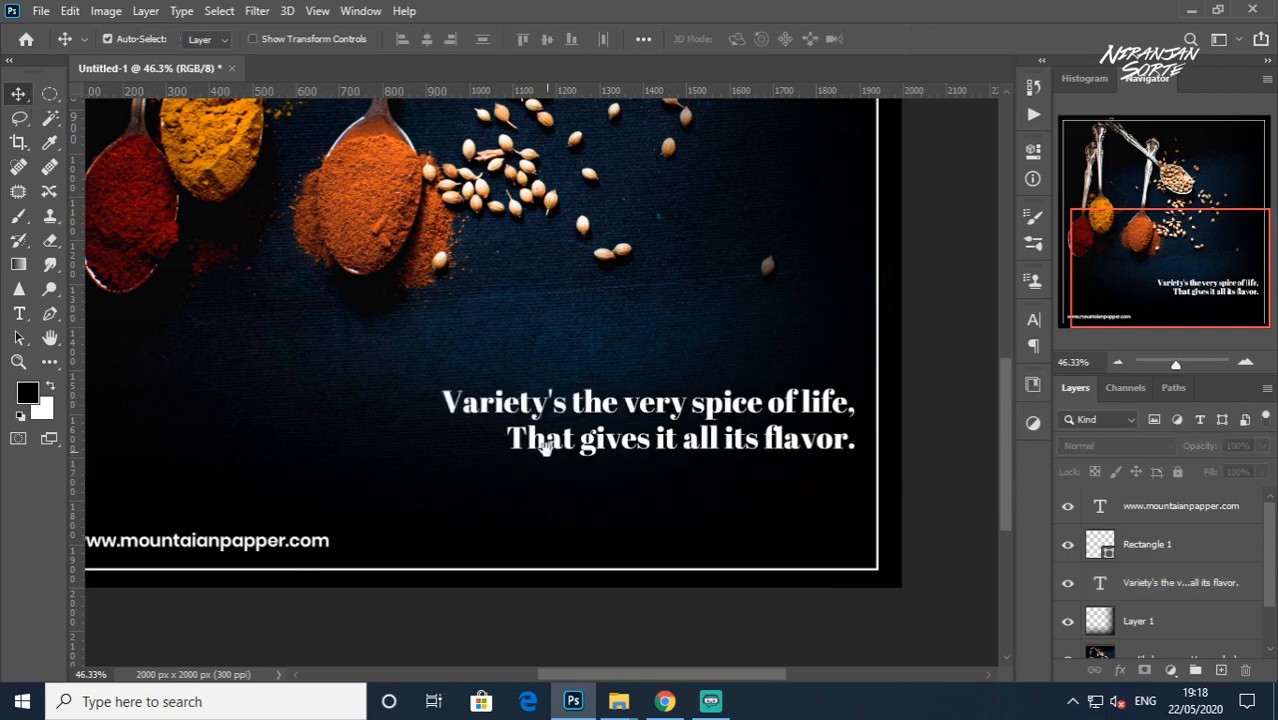
Step: Place the Spice Logo 01 image in the design, scaled to 9.5% and positioned inside the frame's upper-right corner
left_click_drag(546, 449, 666, 549)
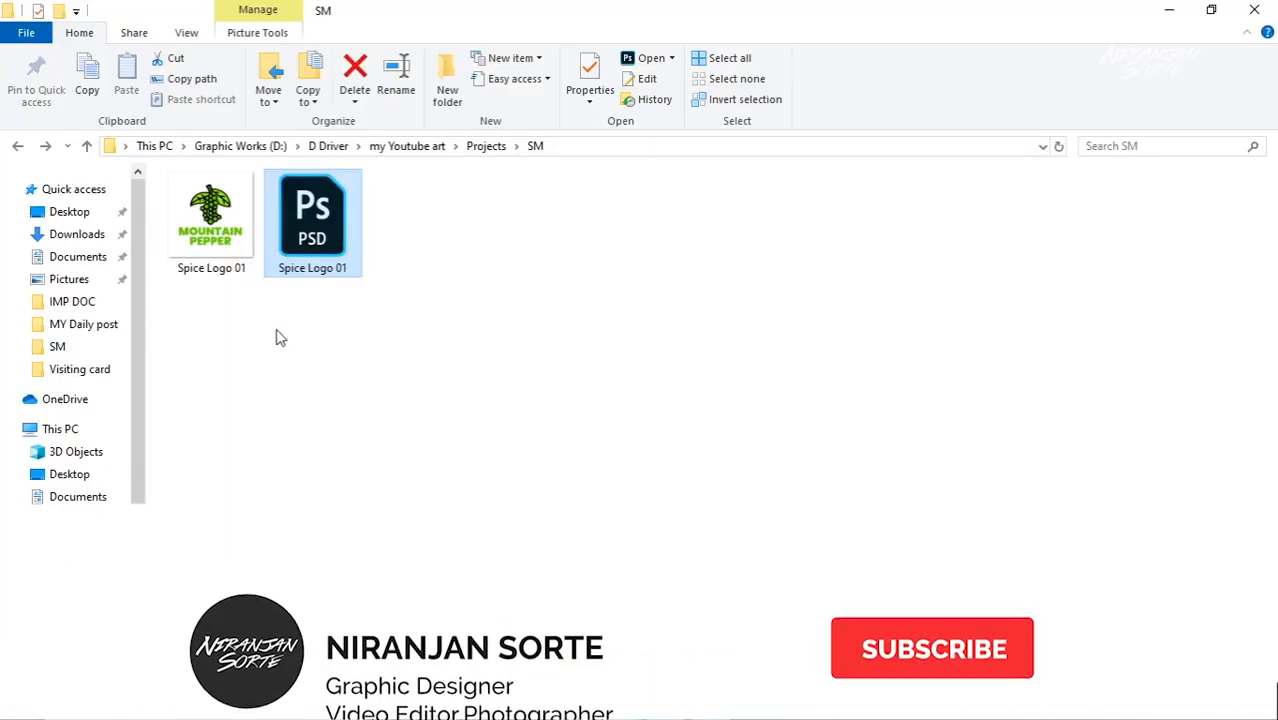
left_click(211, 225)
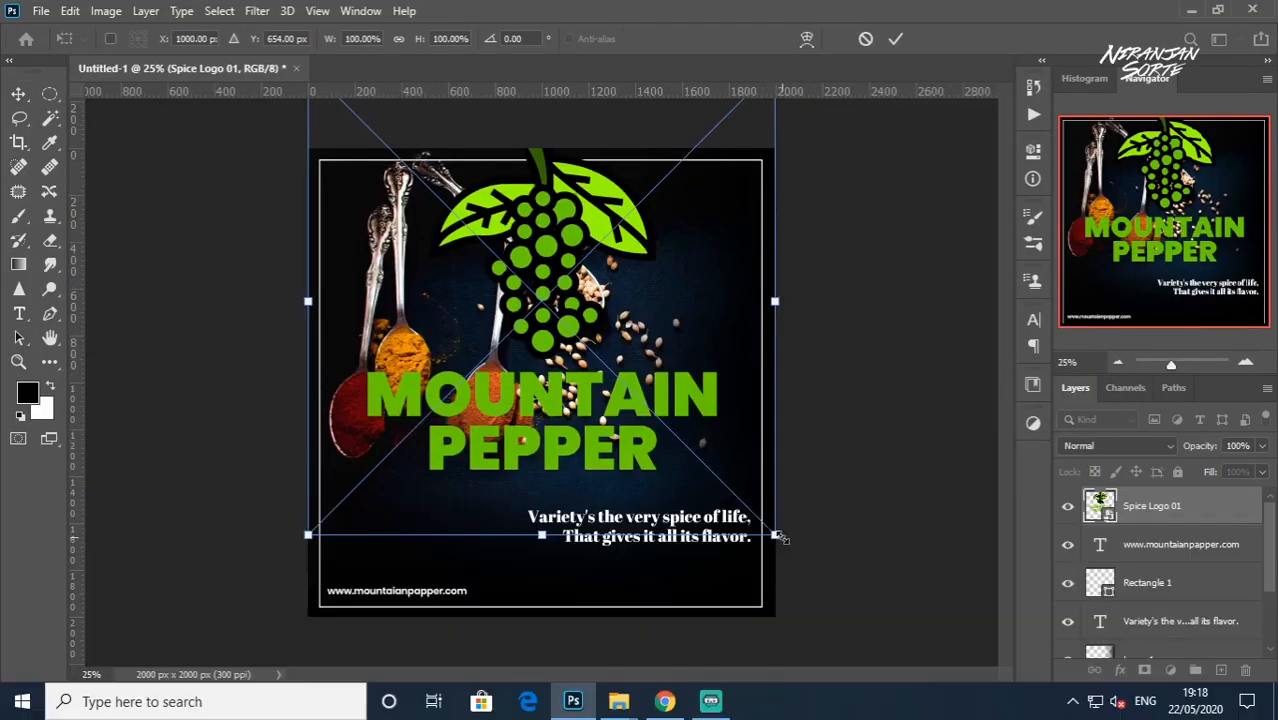
left_click_drag(776, 536, 705, 206)
scroll(762, 161, "up", 4)
left_click_drag(662, 248, 703, 208)
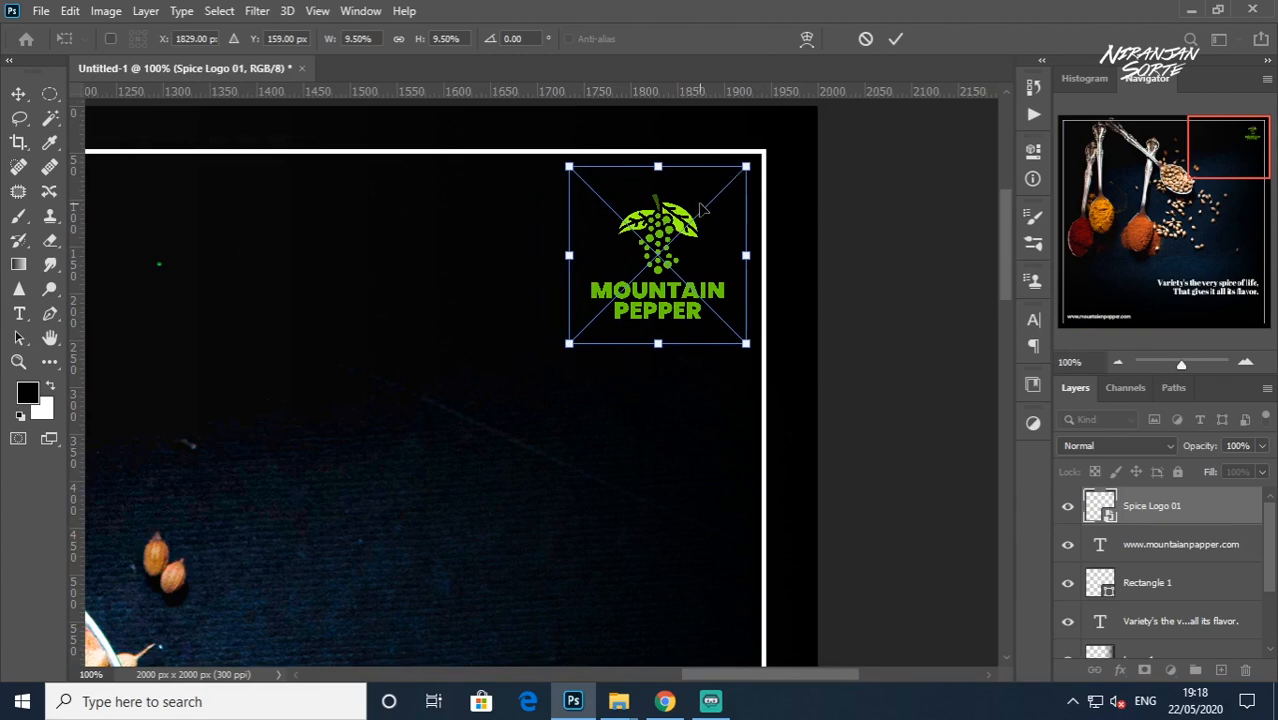
key("Return")
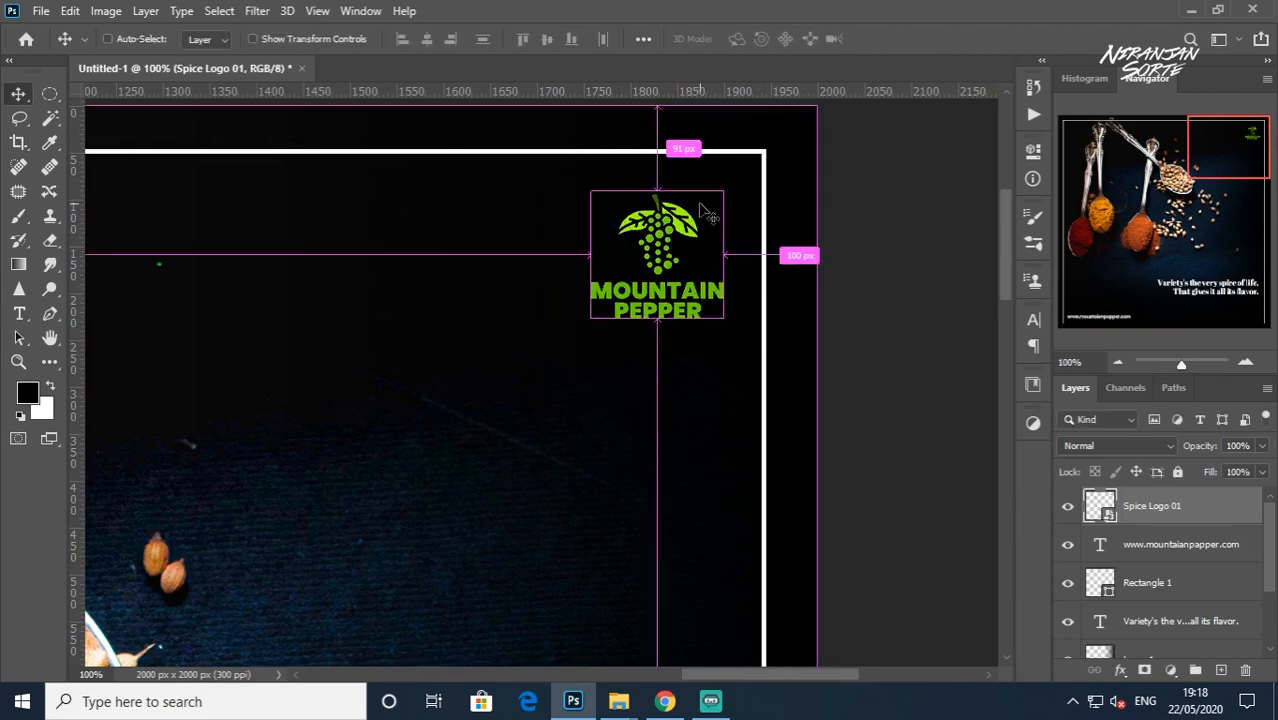
key("ctrl+0")
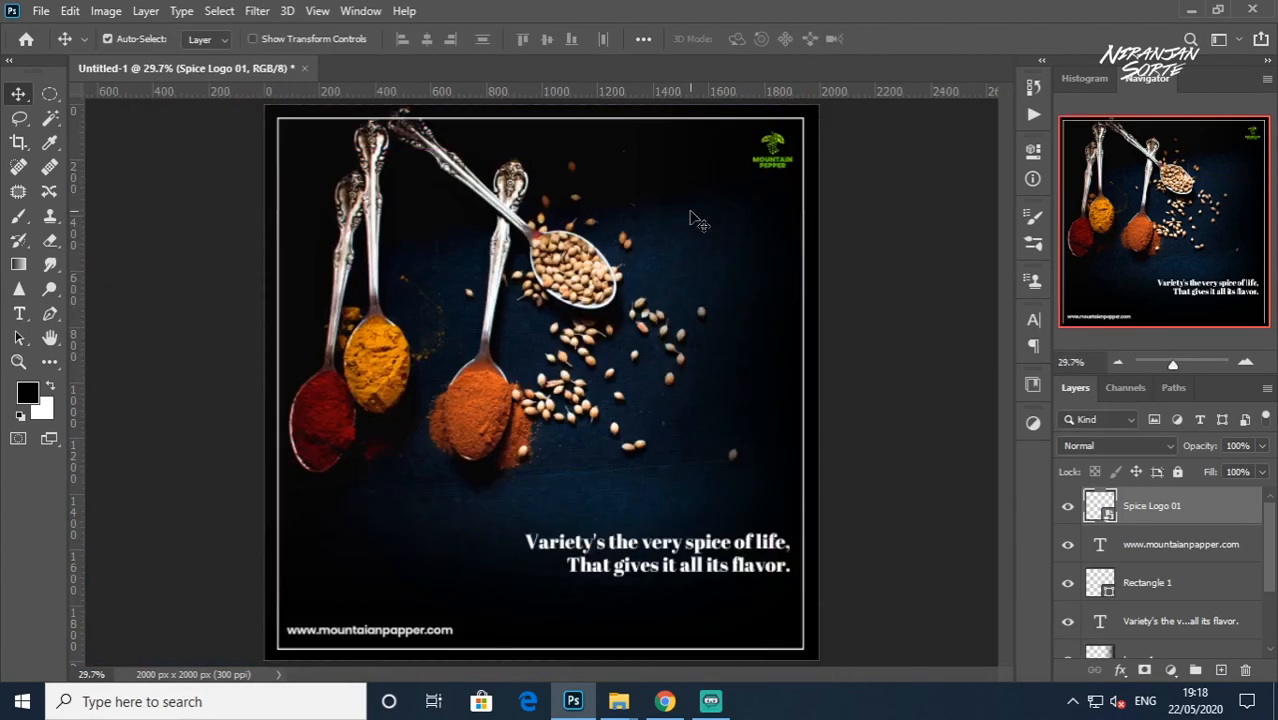
left_click(19, 313)
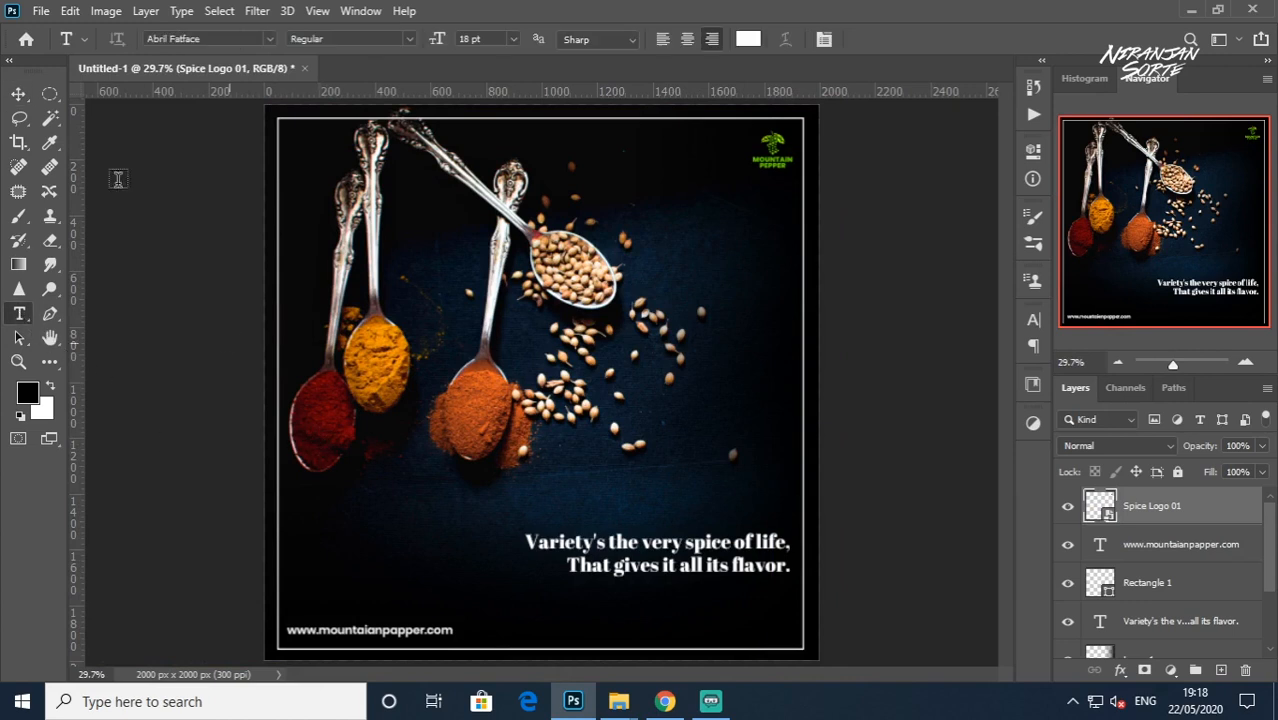
left_click(18, 94)
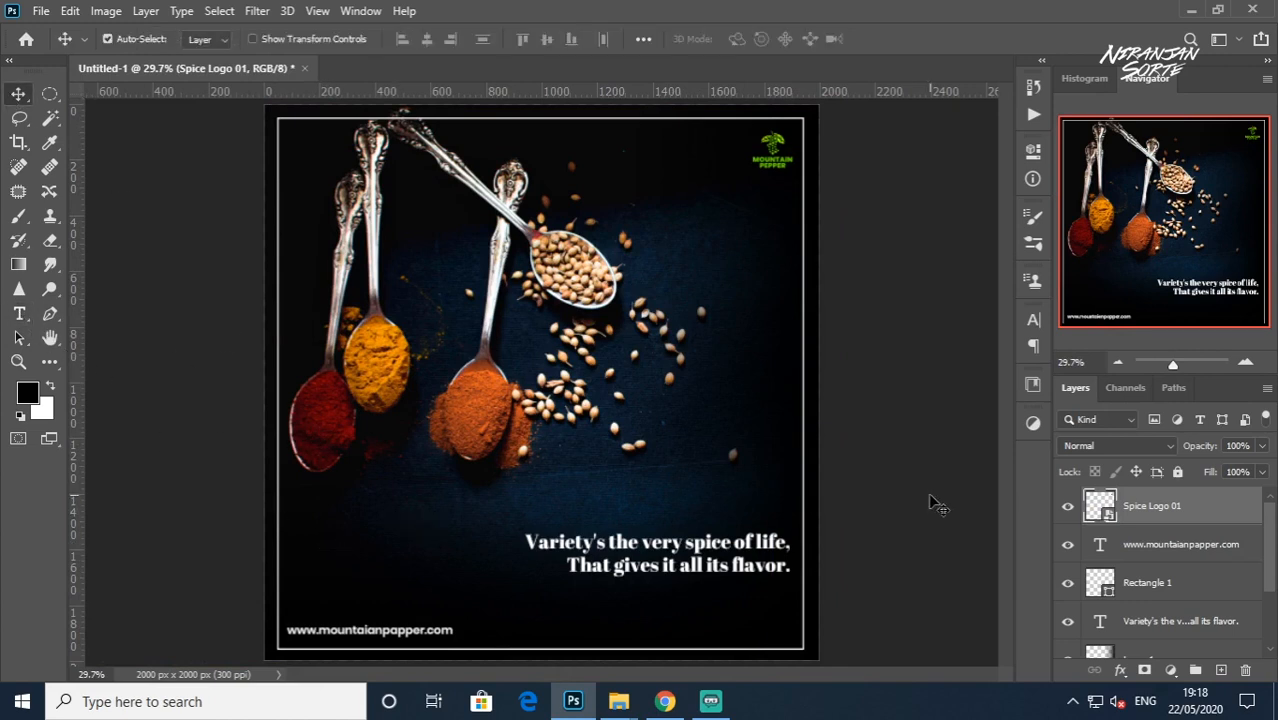
left_click(19, 313)
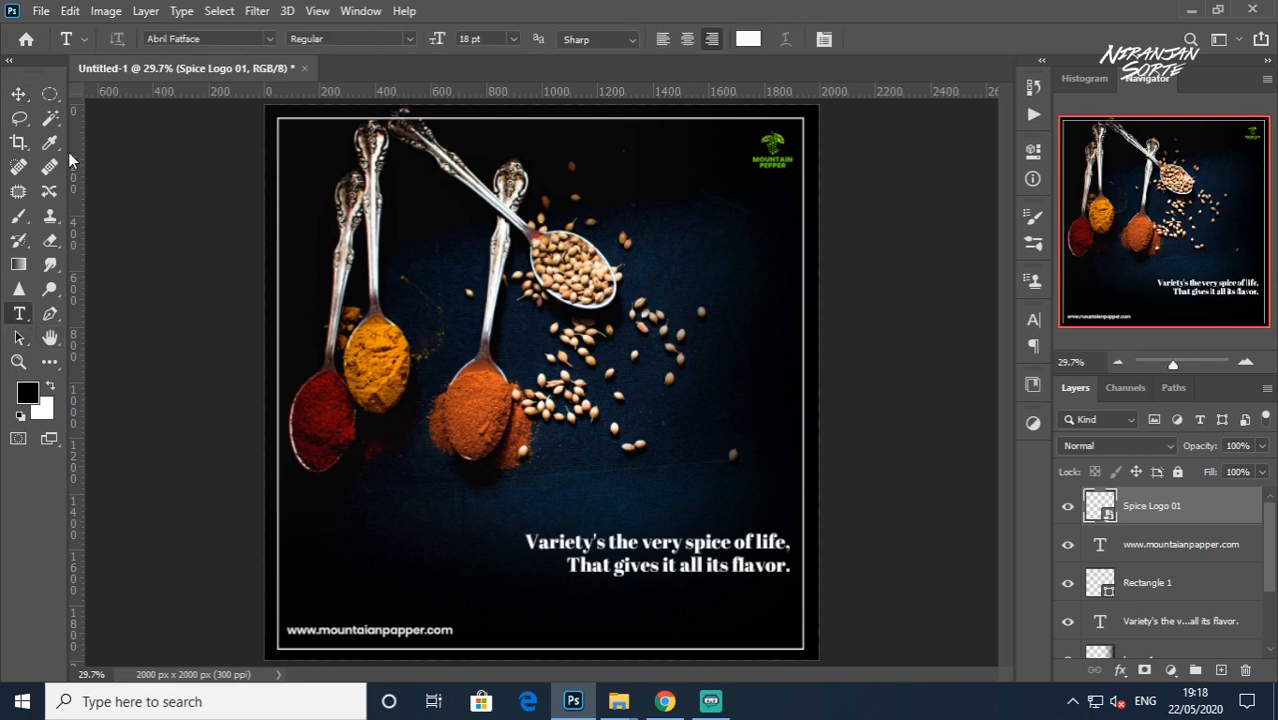
left_click(18, 94)
left_click(682, 302)
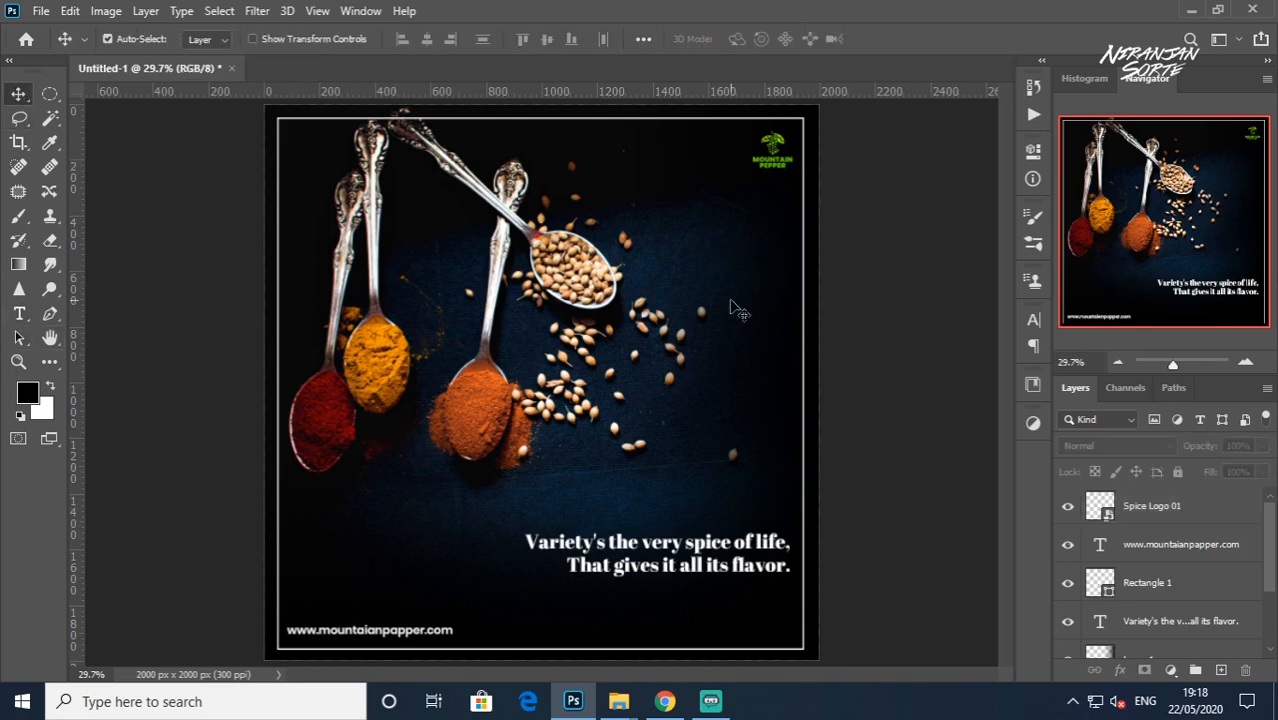
left_click(19, 312)
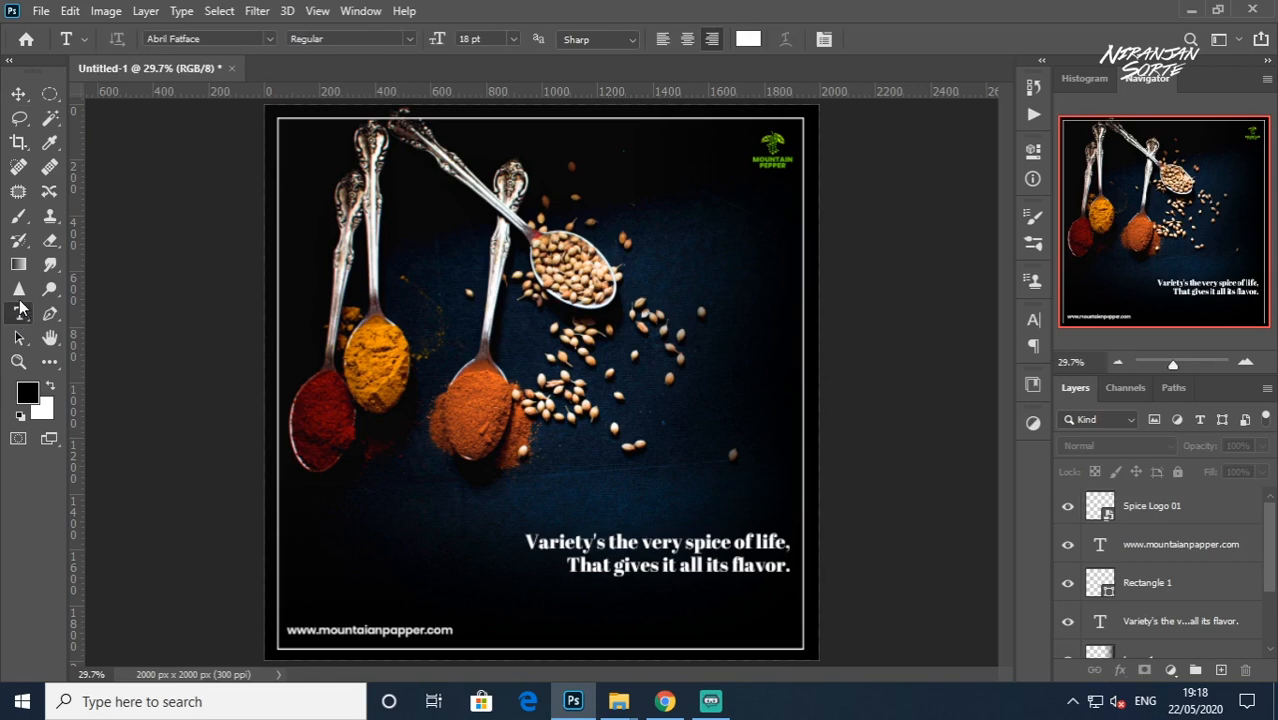
left_click(18, 94)
Step: Set the text colour of the quote's first line to orange #ff9900
left_click(19, 313)
scroll(585, 572, "up", 3)
left_click_drag(487, 516, 956, 527)
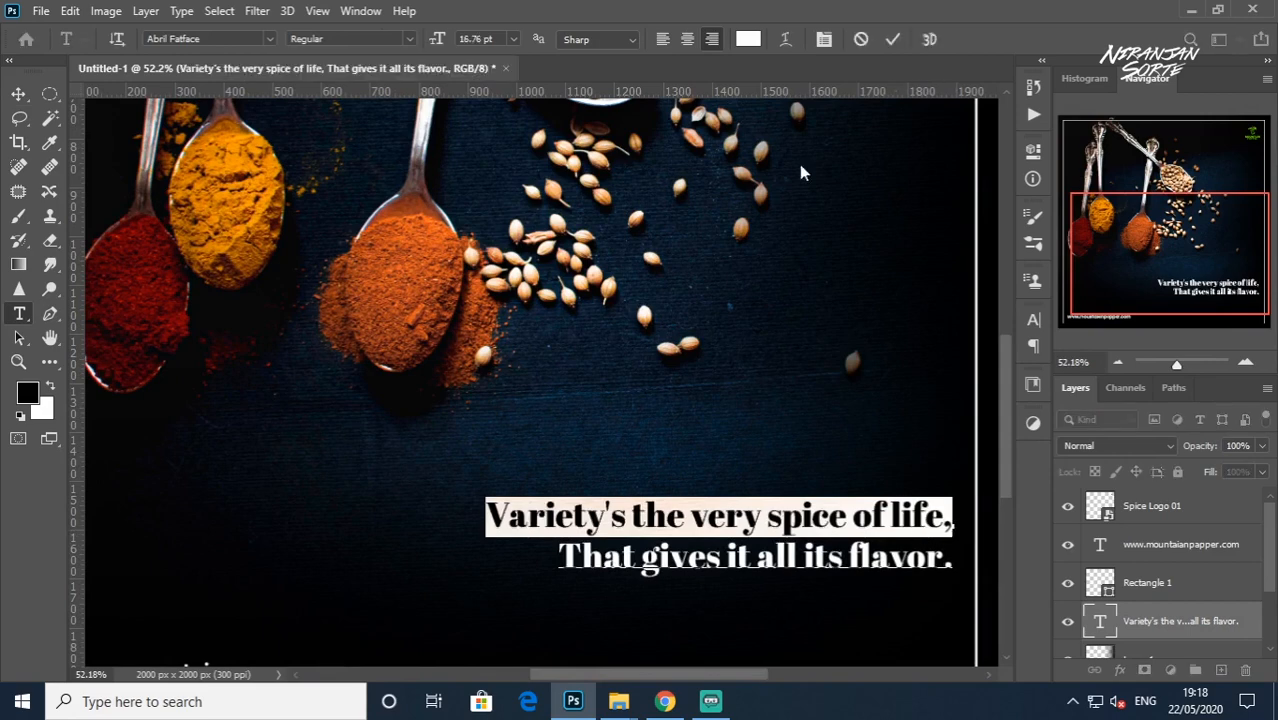
left_click(746, 40)
type("ff9900")
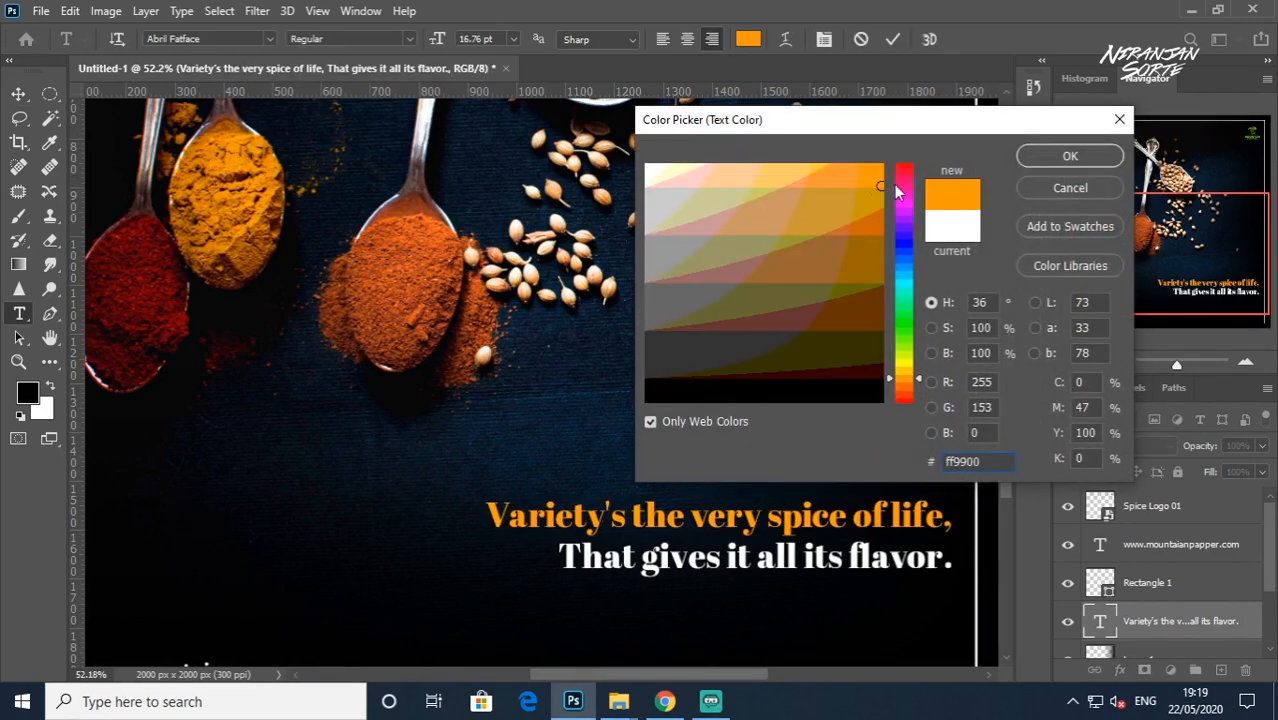
left_click(1064, 160)
Step: Set the text colour of both quote lines to yellow #ffcc00
left_click_drag(487, 516, 860, 390)
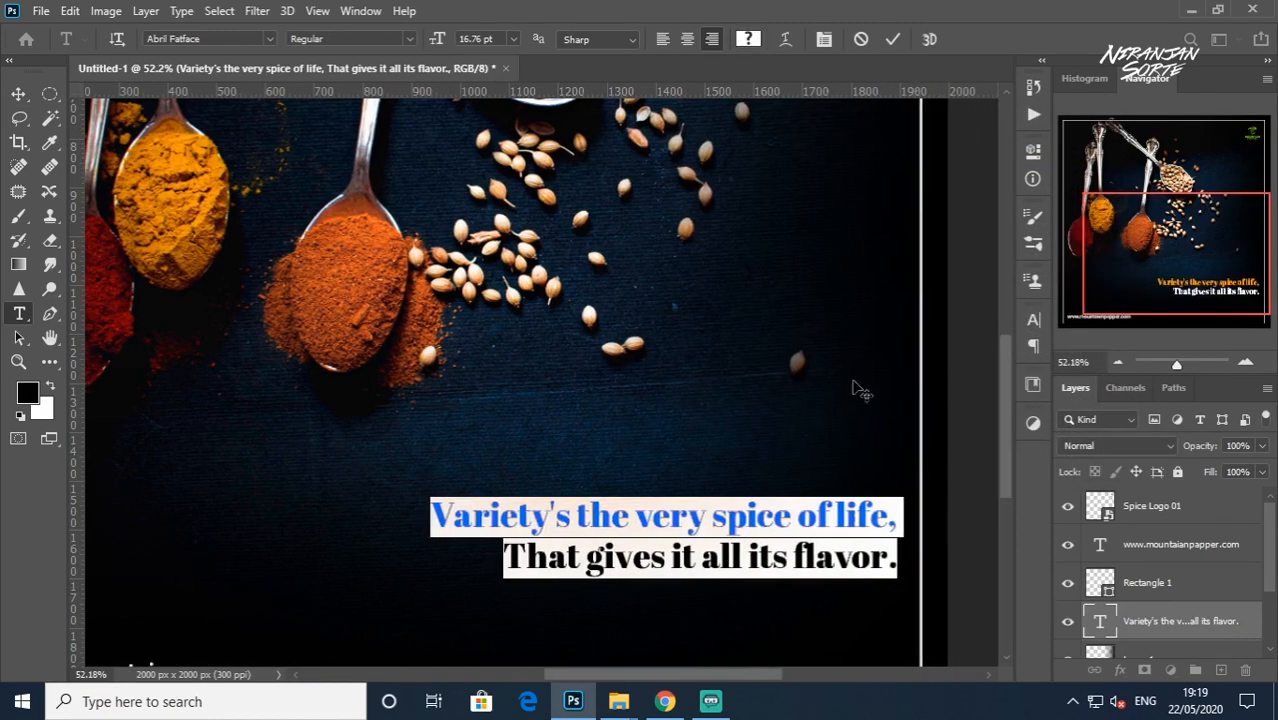
left_click(748, 39)
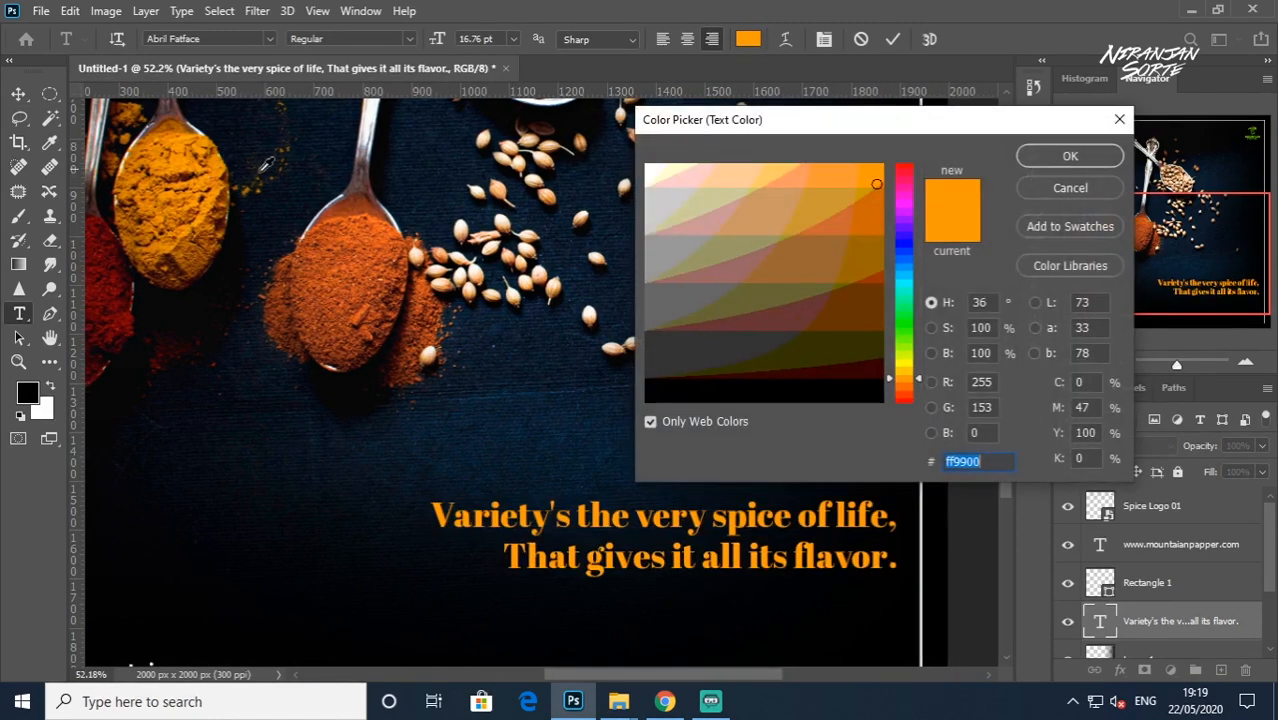
left_click(860, 193)
left_click(876, 184)
left_click_drag(905, 380, 906, 375)
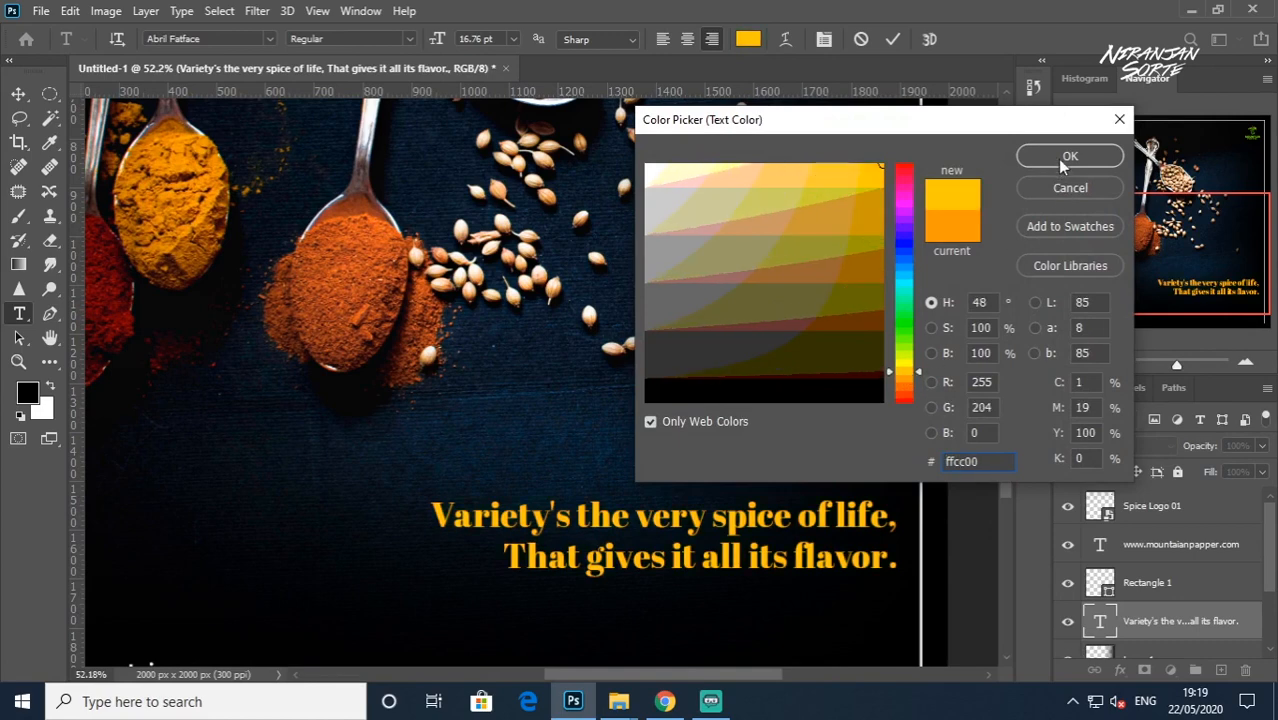
left_click(1065, 160)
left_click(18, 93)
key("ctrl+0")
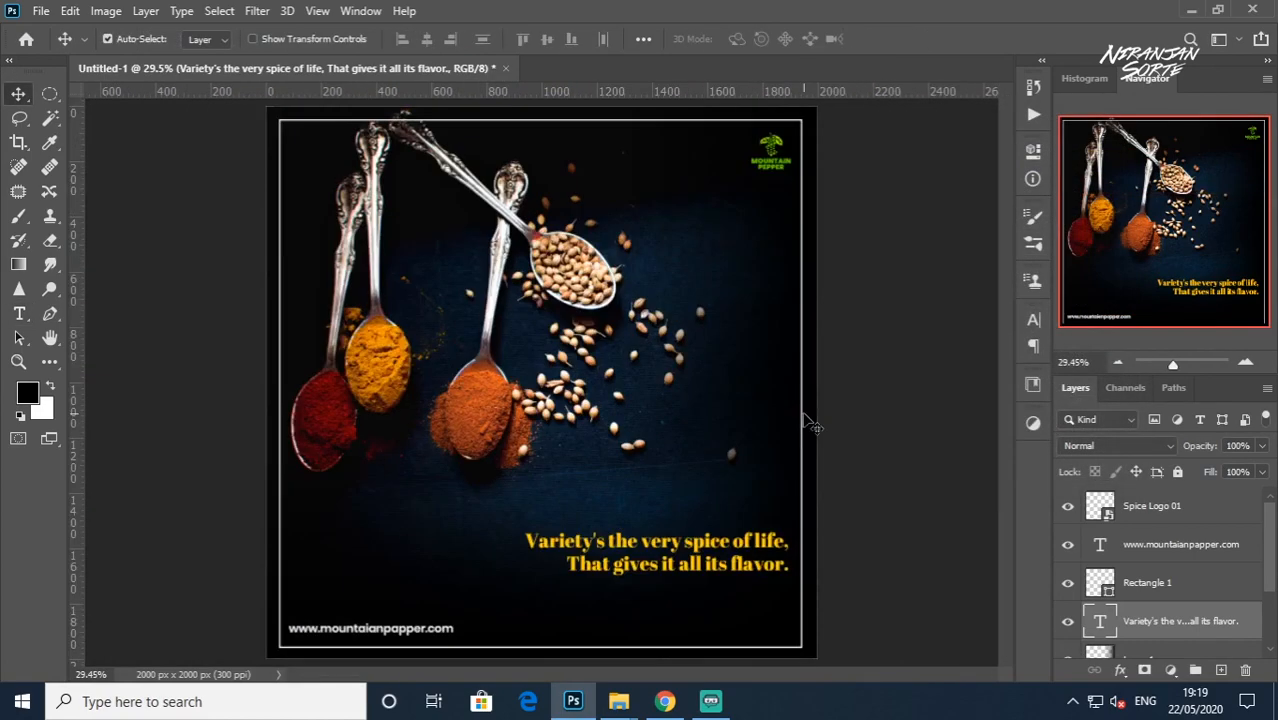
key("ctrl+t")
left_click_drag(787, 533, 790, 526)
key("Return")
left_click(915, 519)
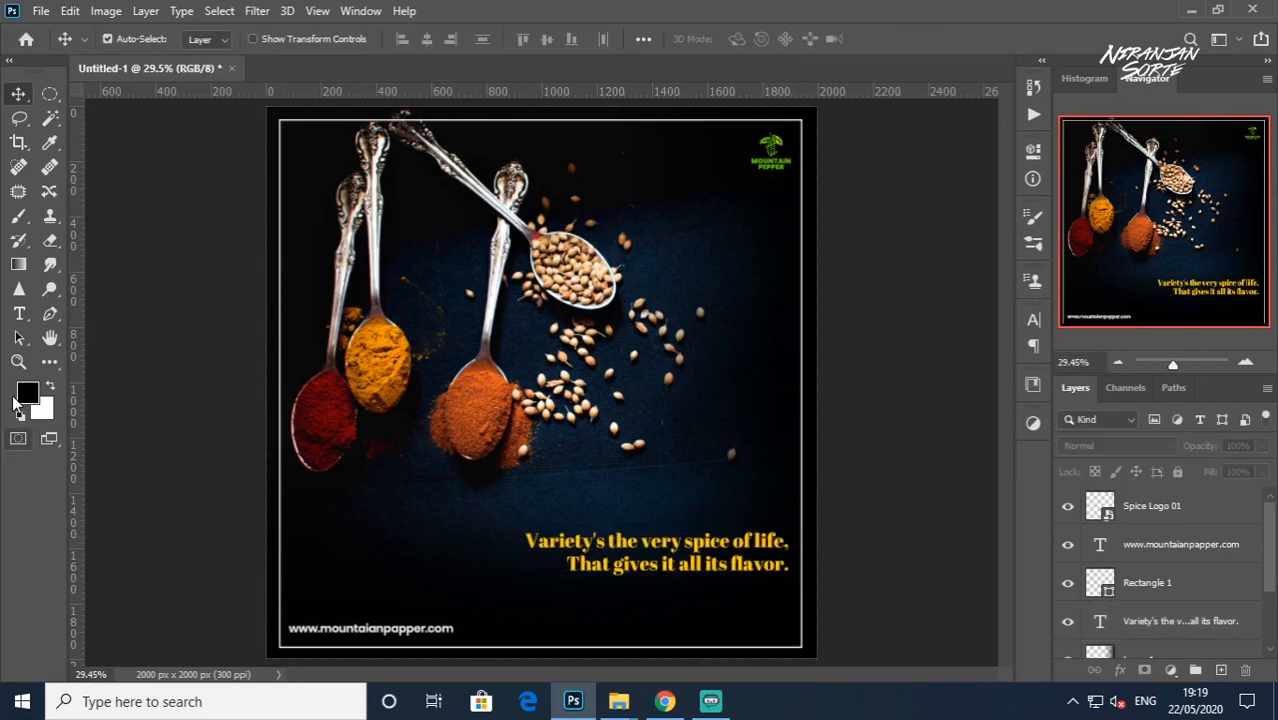
Step: Try the Futura Light Condensed font on the whole quote, and set it back to Abril Fatface
left_click(19, 313)
left_click_drag(525, 540, 790, 565)
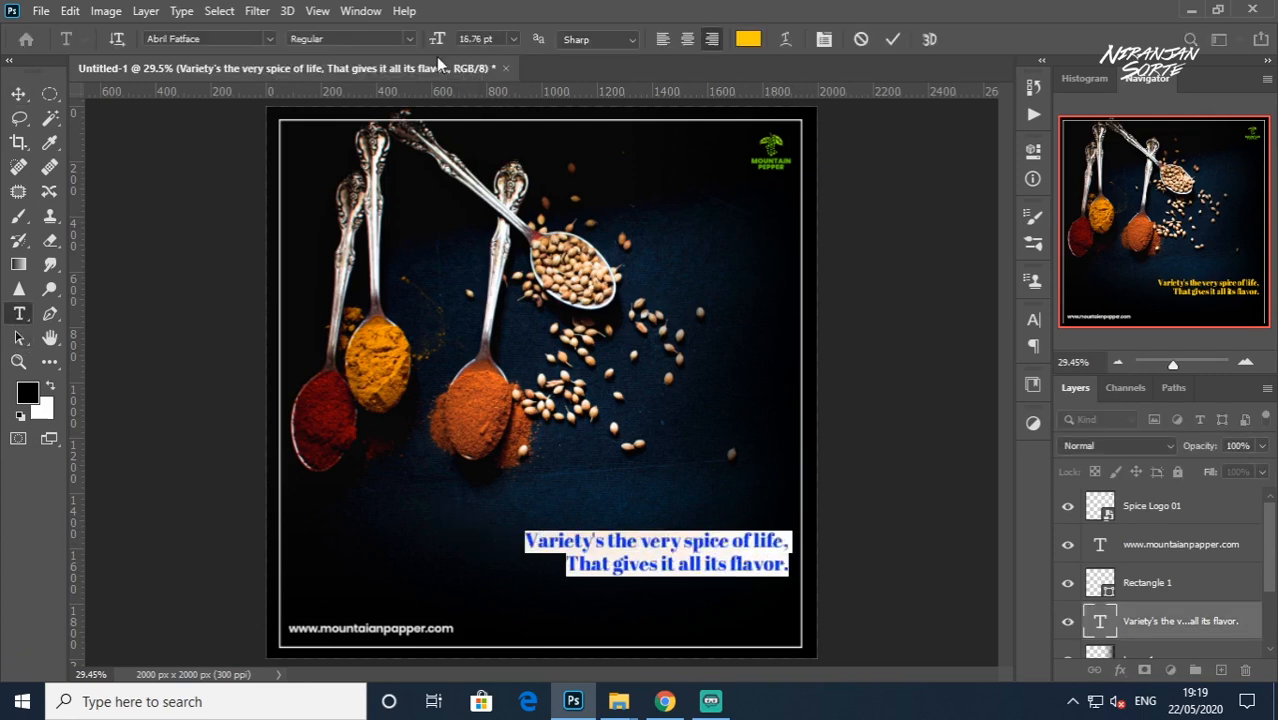
left_click(269, 38)
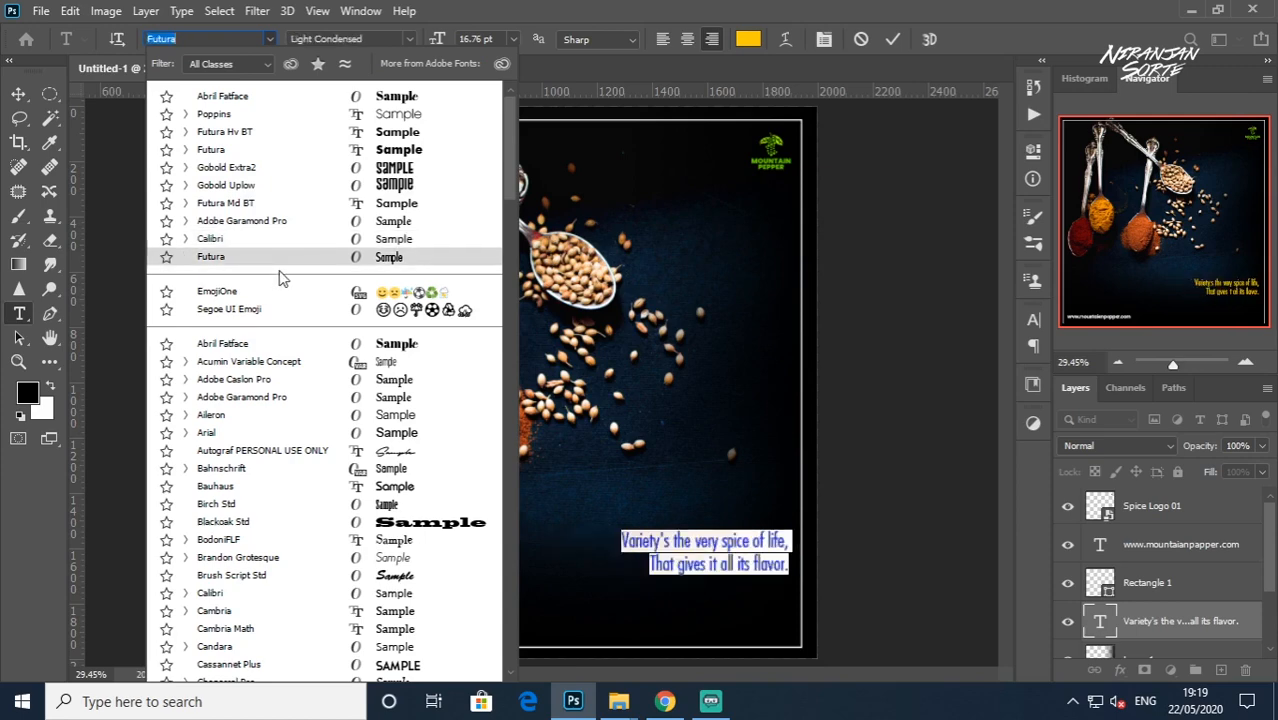
left_click(265, 97)
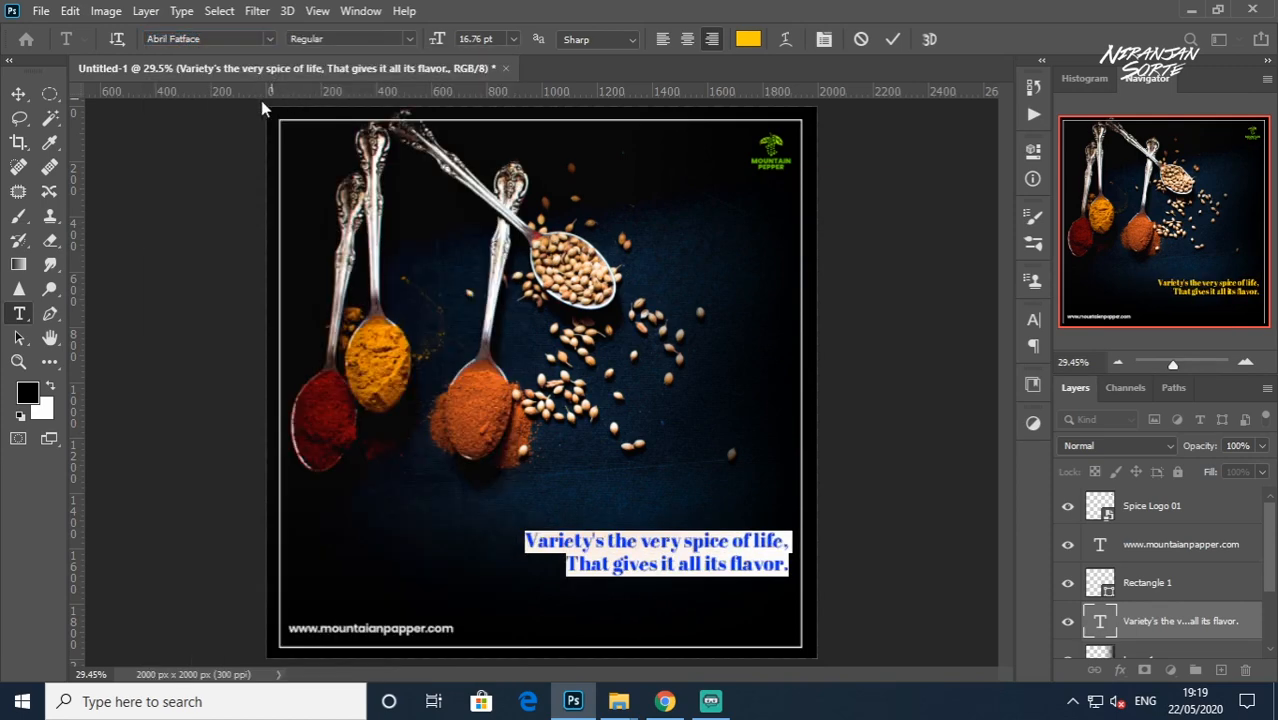
Step: Set the text colour of both quote lines to white #ffffff
left_click(747, 39)
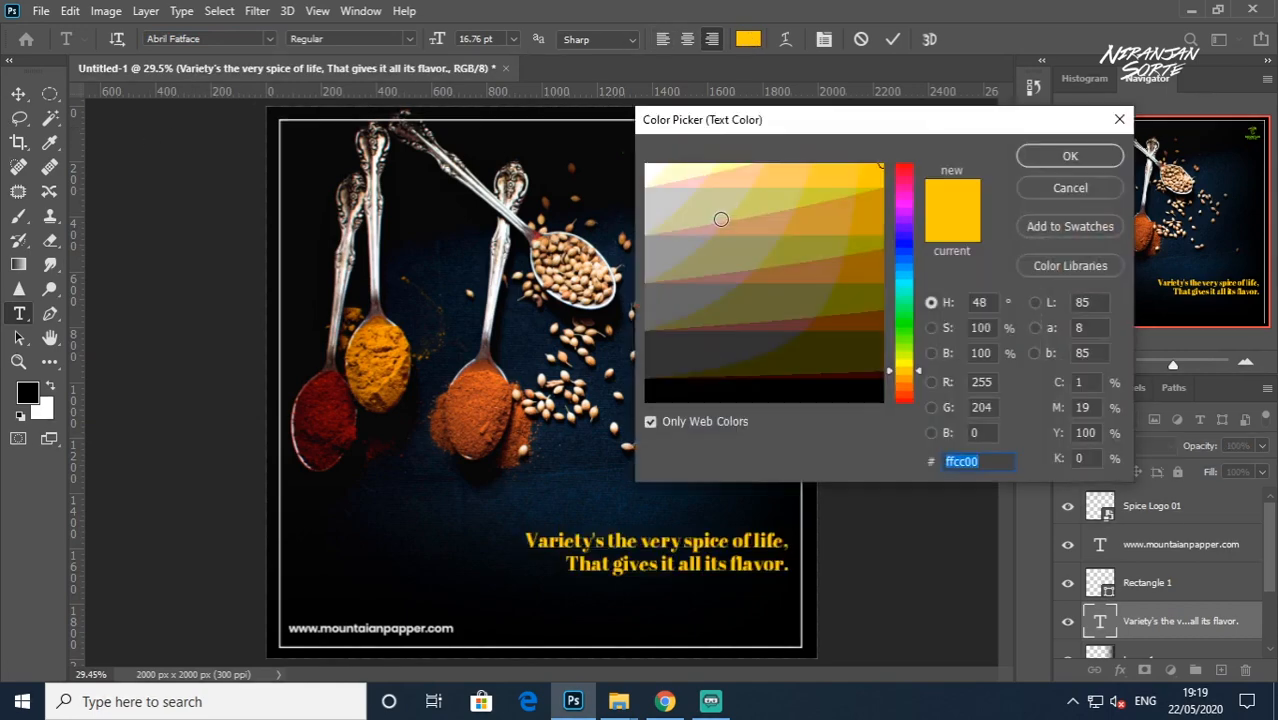
left_click(1070, 157)
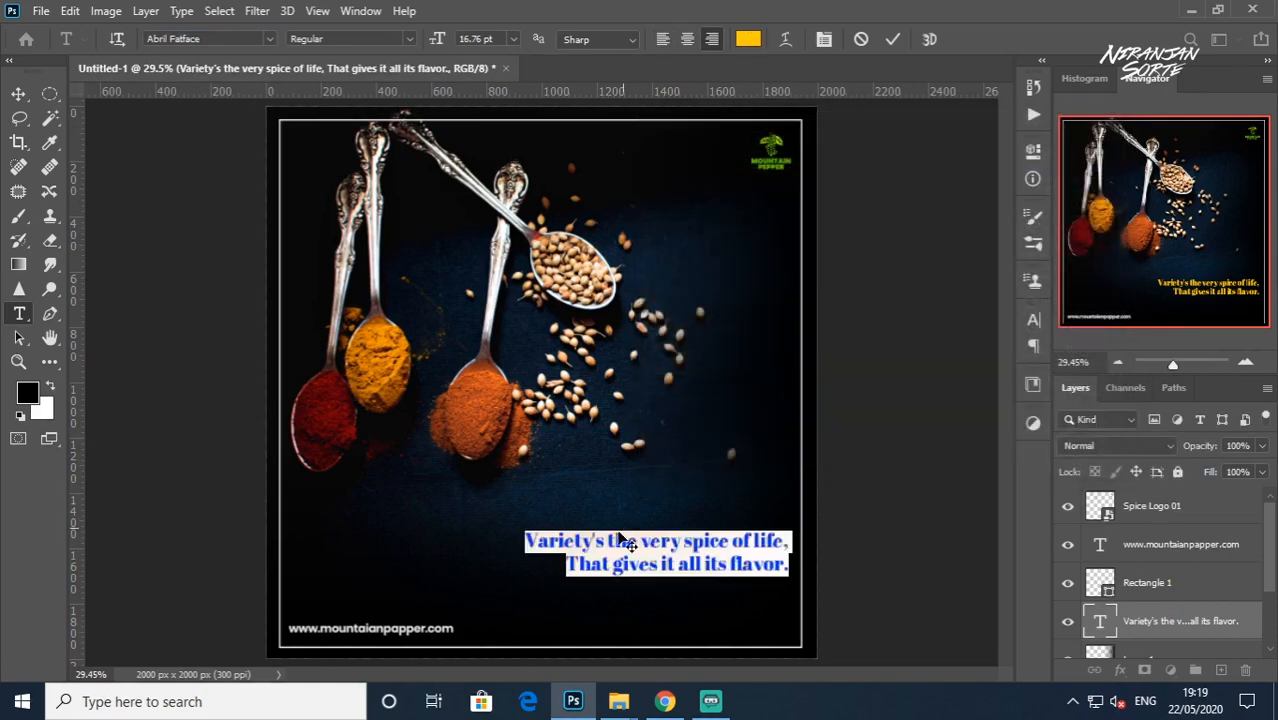
left_click(747, 39)
left_click(652, 122)
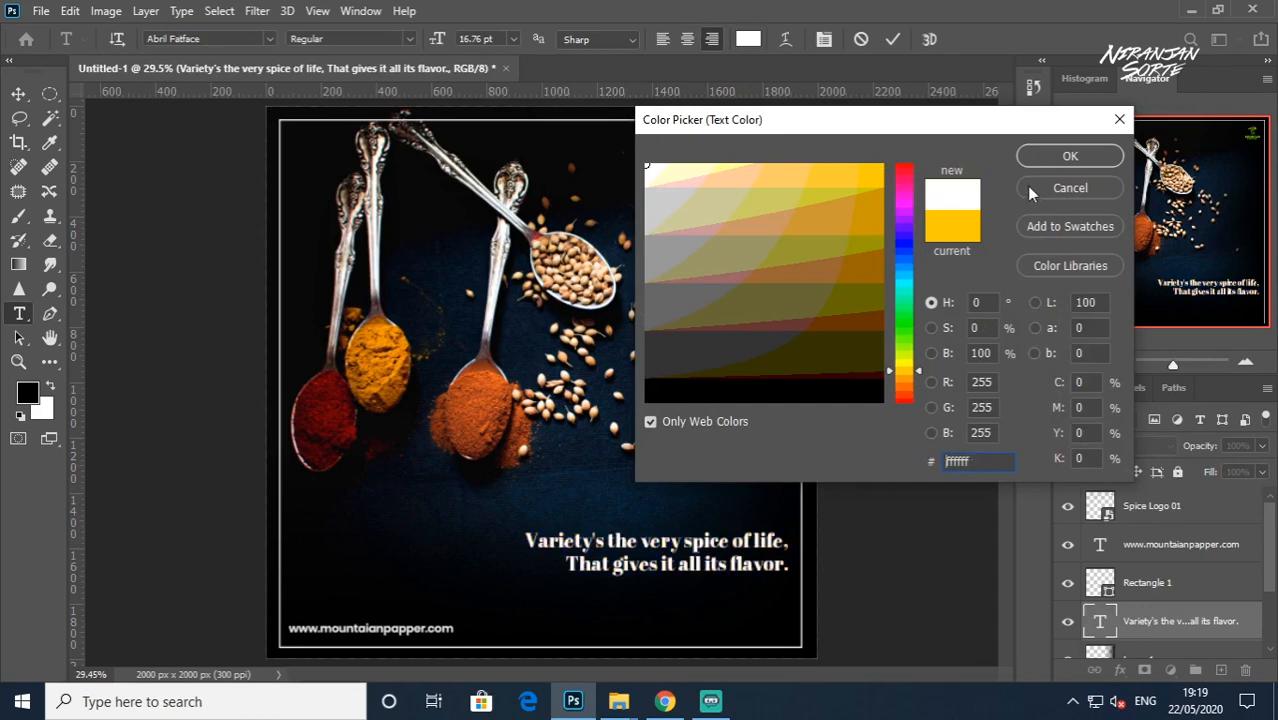
left_click(1068, 155)
Step: Set the text colour of the word "Variety's" in the quote to yellow #ffcc00
scroll(683, 552, "up", 3)
left_click(695, 527)
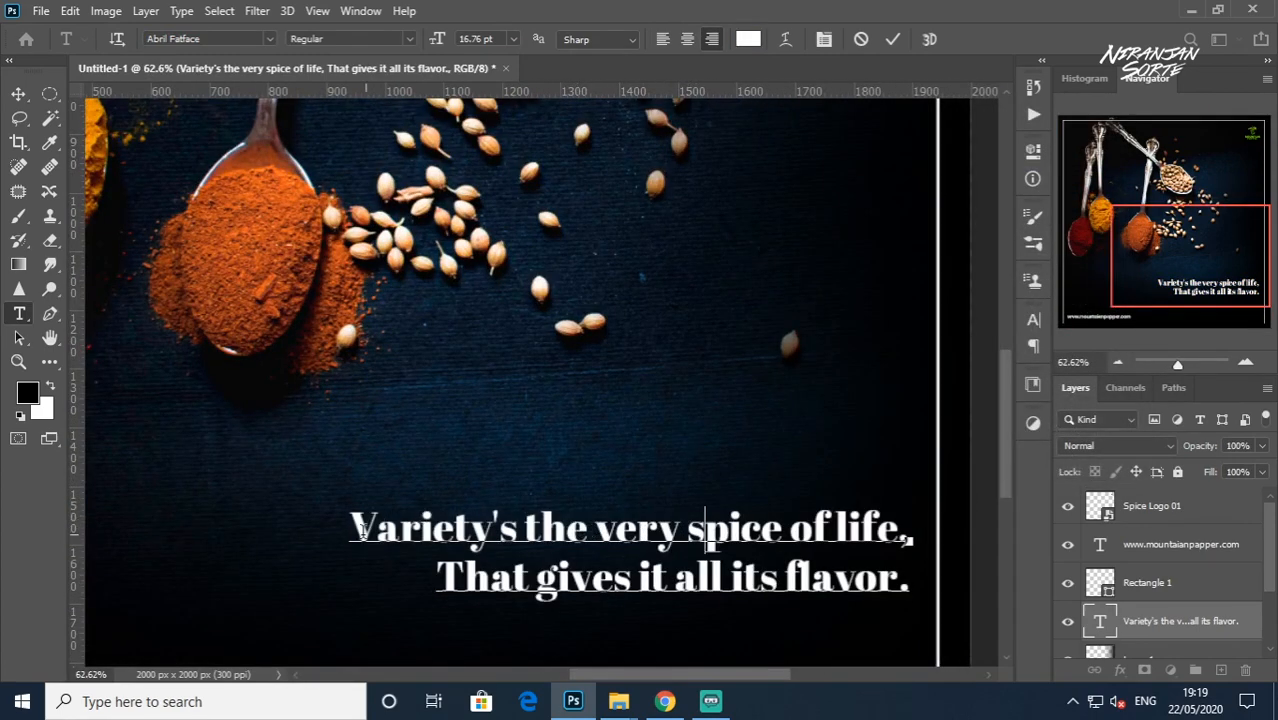
left_click_drag(360, 527, 509, 530)
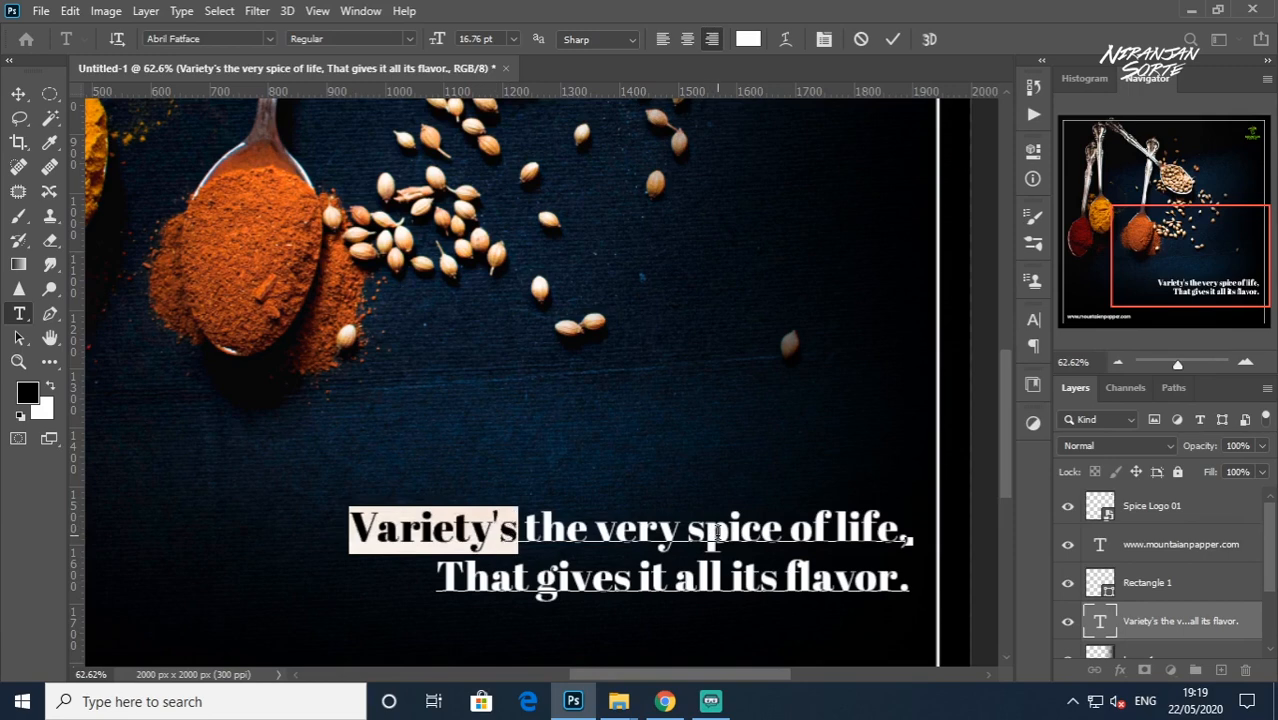
left_click(755, 39)
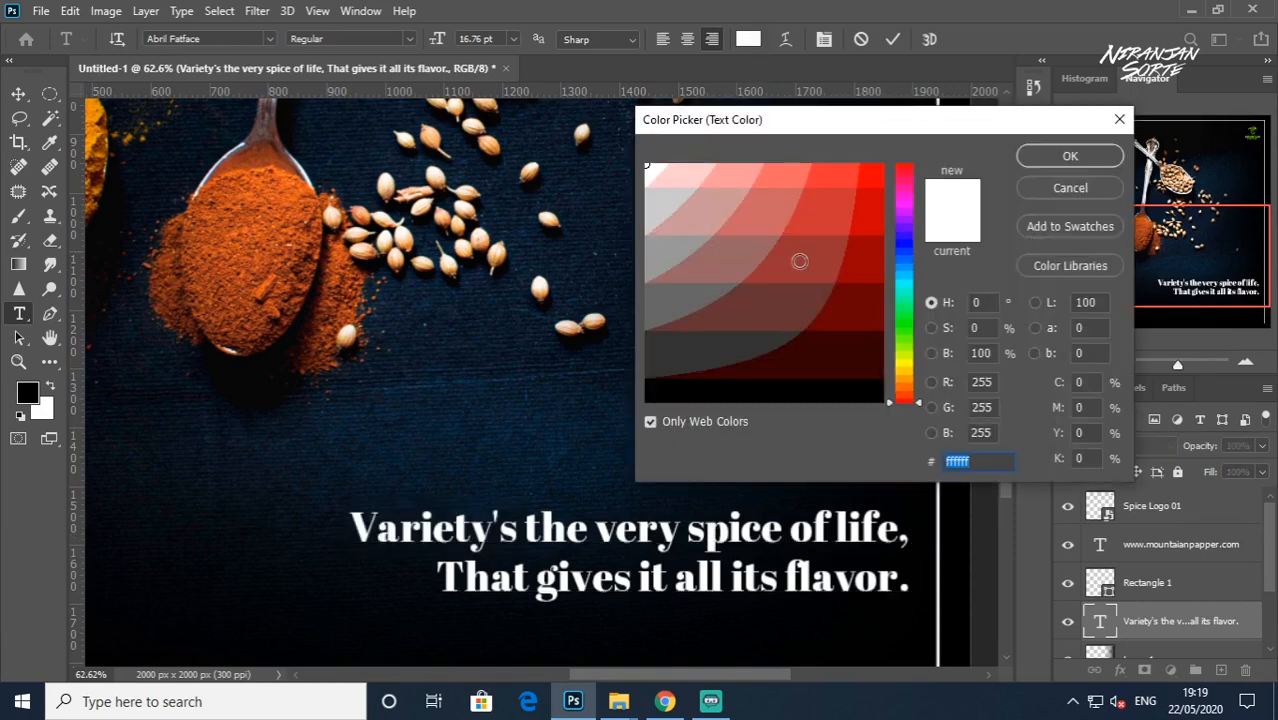
left_click(912, 378)
left_click_drag(872, 368, 931, 146)
left_click(1070, 156)
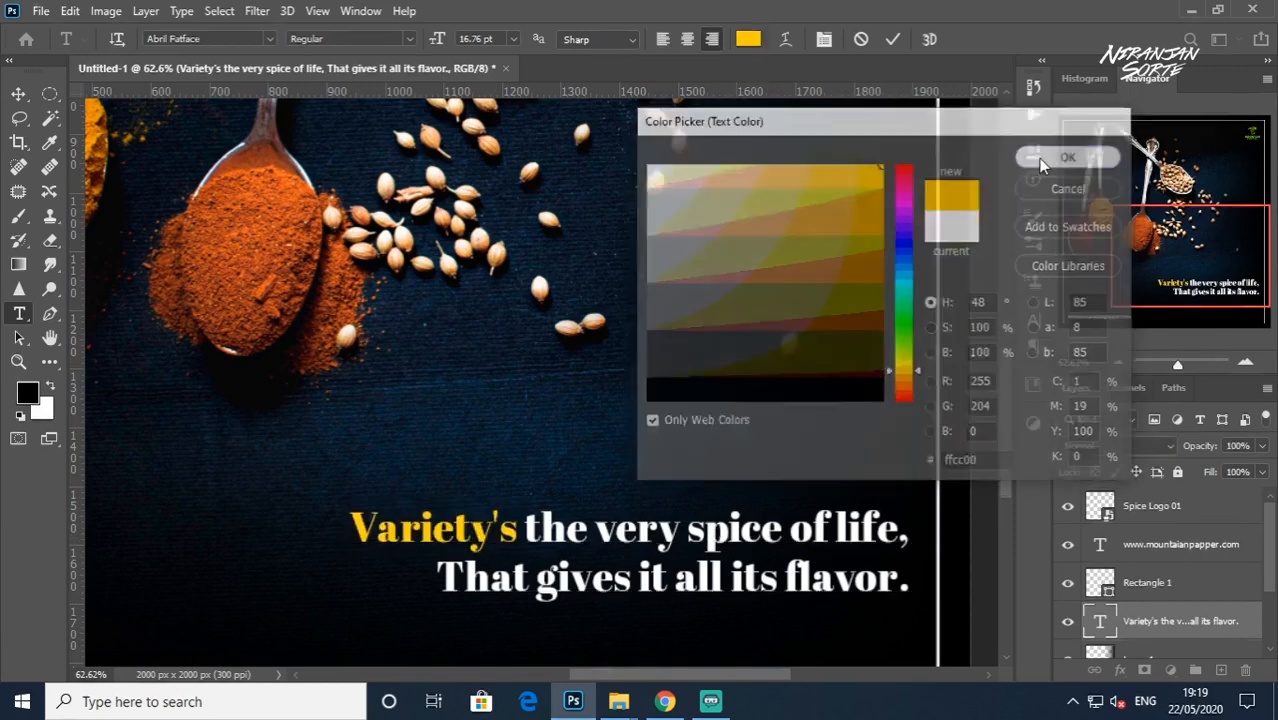
Step: Set the text colour of the word "spice" in the quote's first line to yellow #ffcc00
left_click_drag(688, 526, 775, 522)
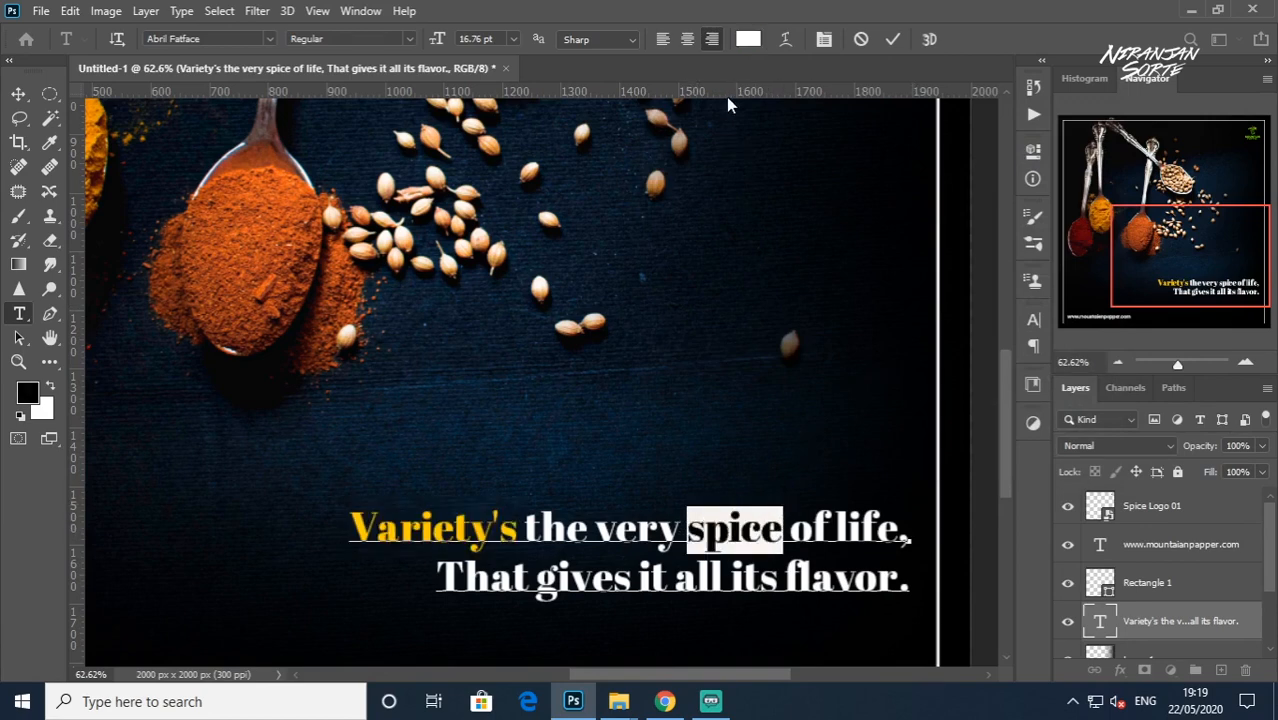
left_click(748, 39)
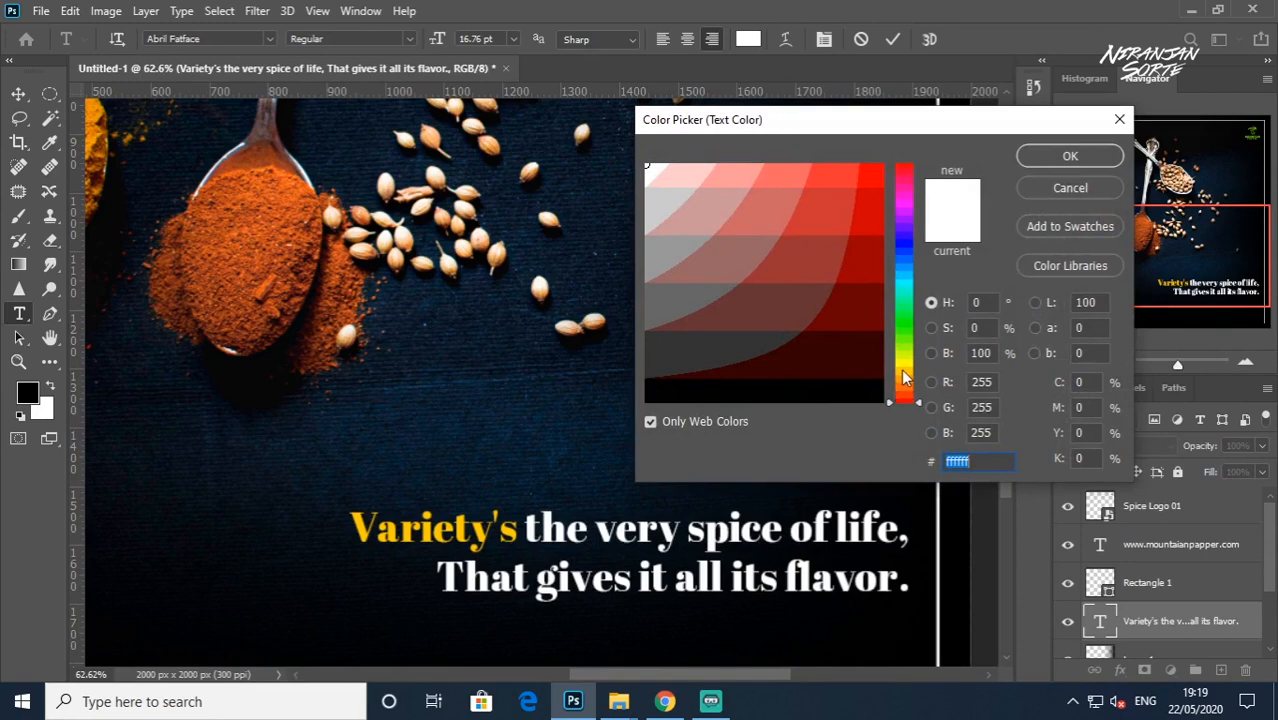
left_click(903, 370)
type("ffcc00")
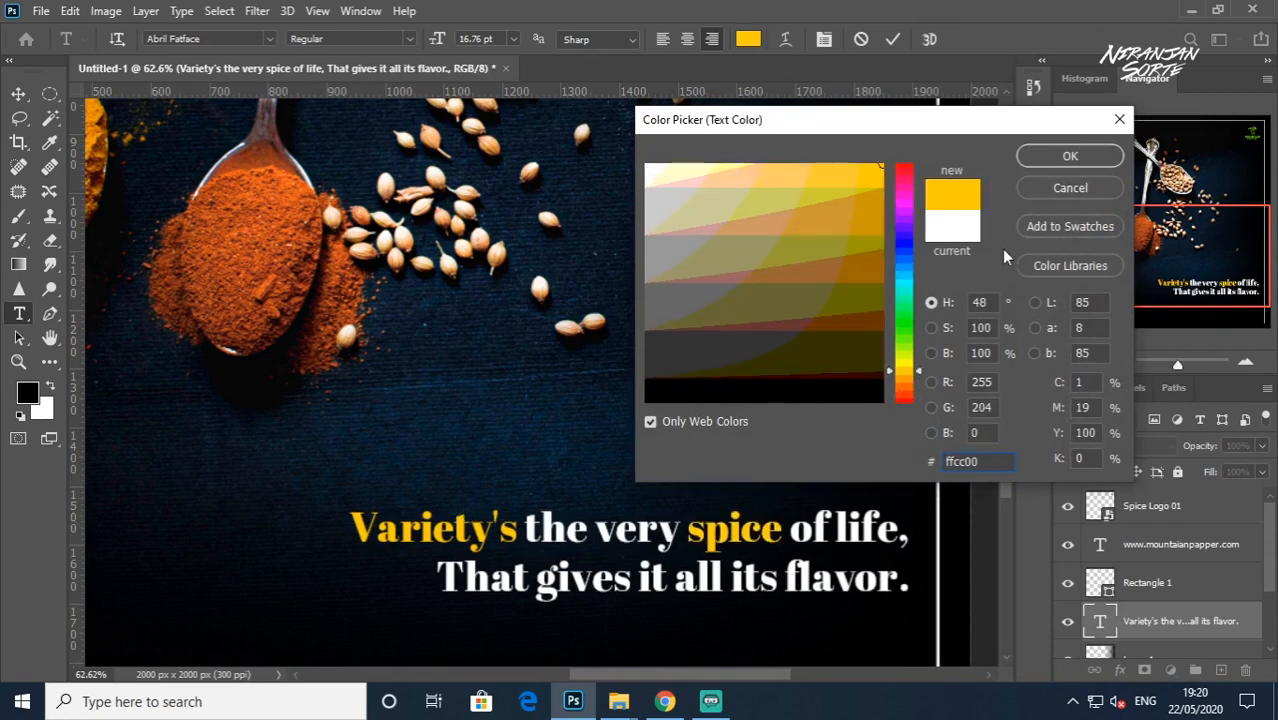
left_click(1049, 159)
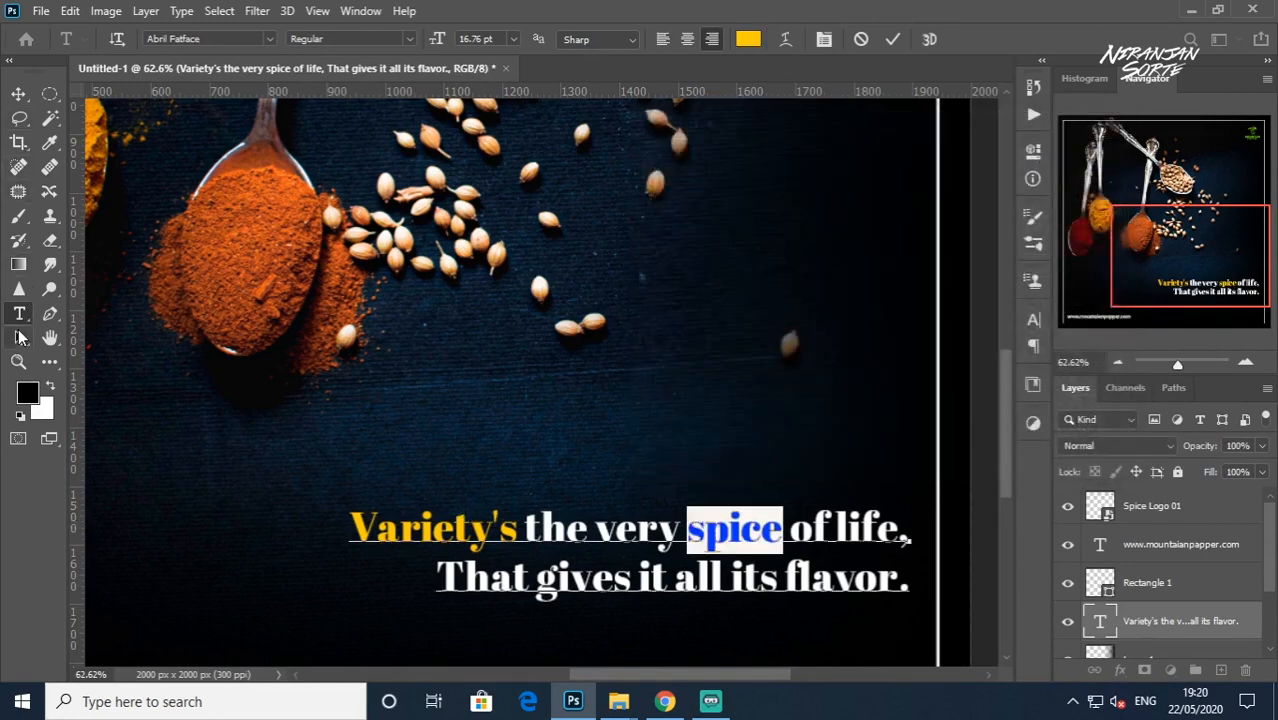
Step: Set the text colour of the word "gives" in the quote's second line to yellow #ffcc00 and commit the text
left_click_drag(538, 585, 630, 592)
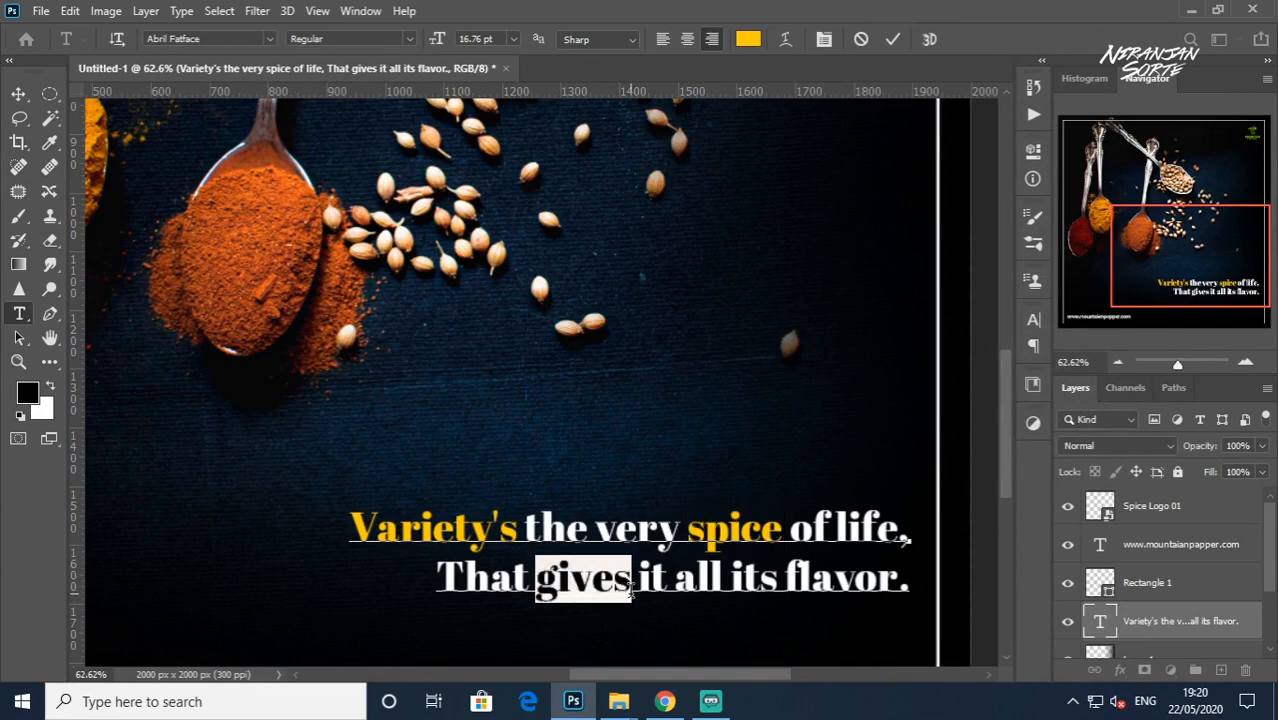
left_click(748, 38)
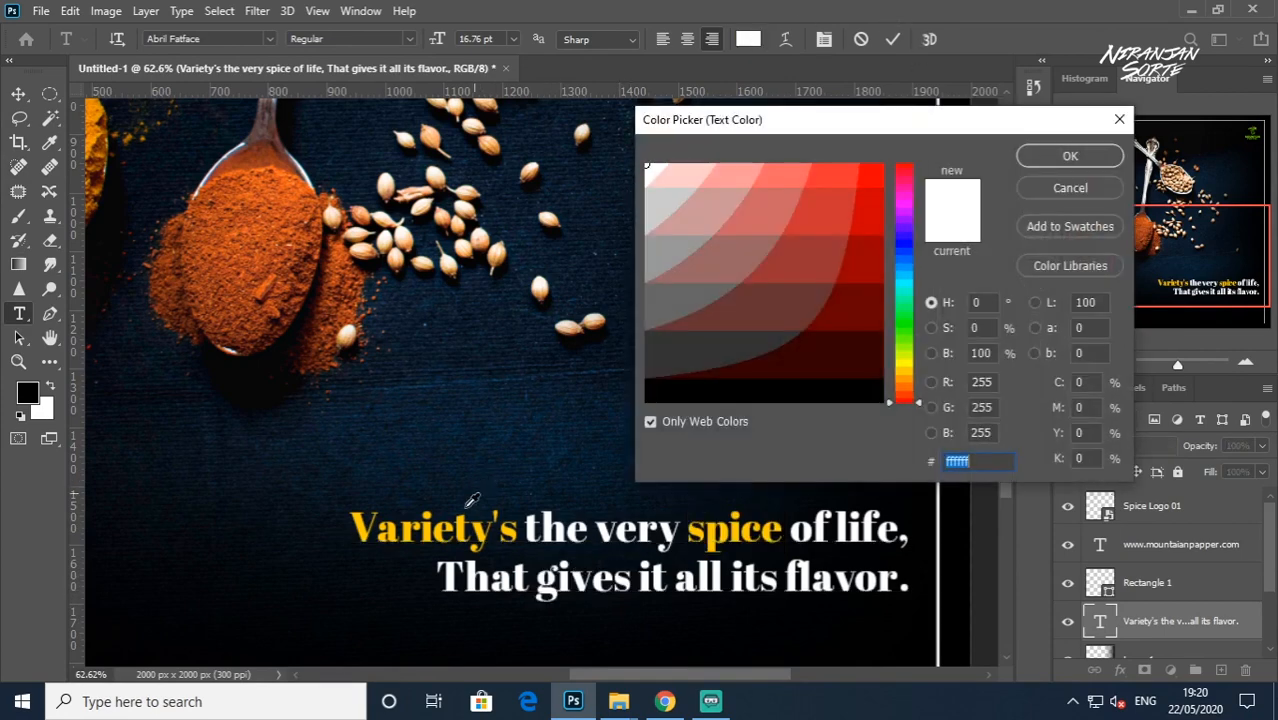
type("cc9900")
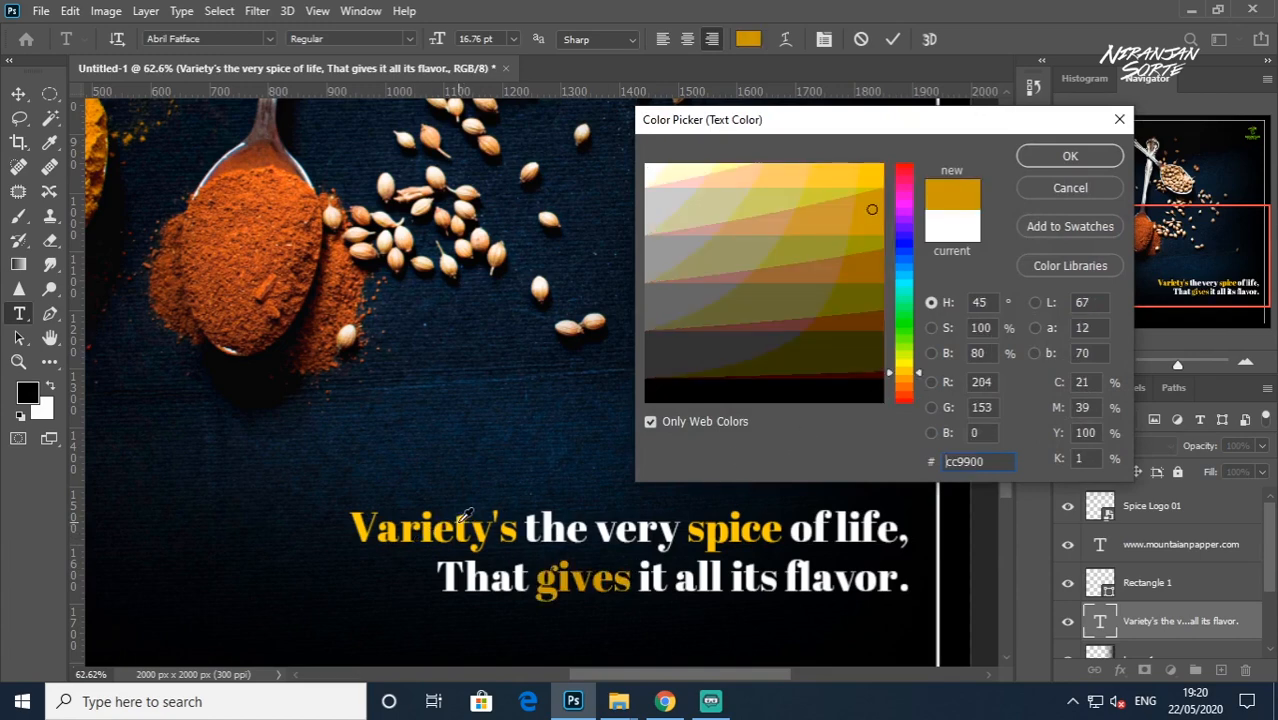
type("ffcc00")
left_click(1040, 160)
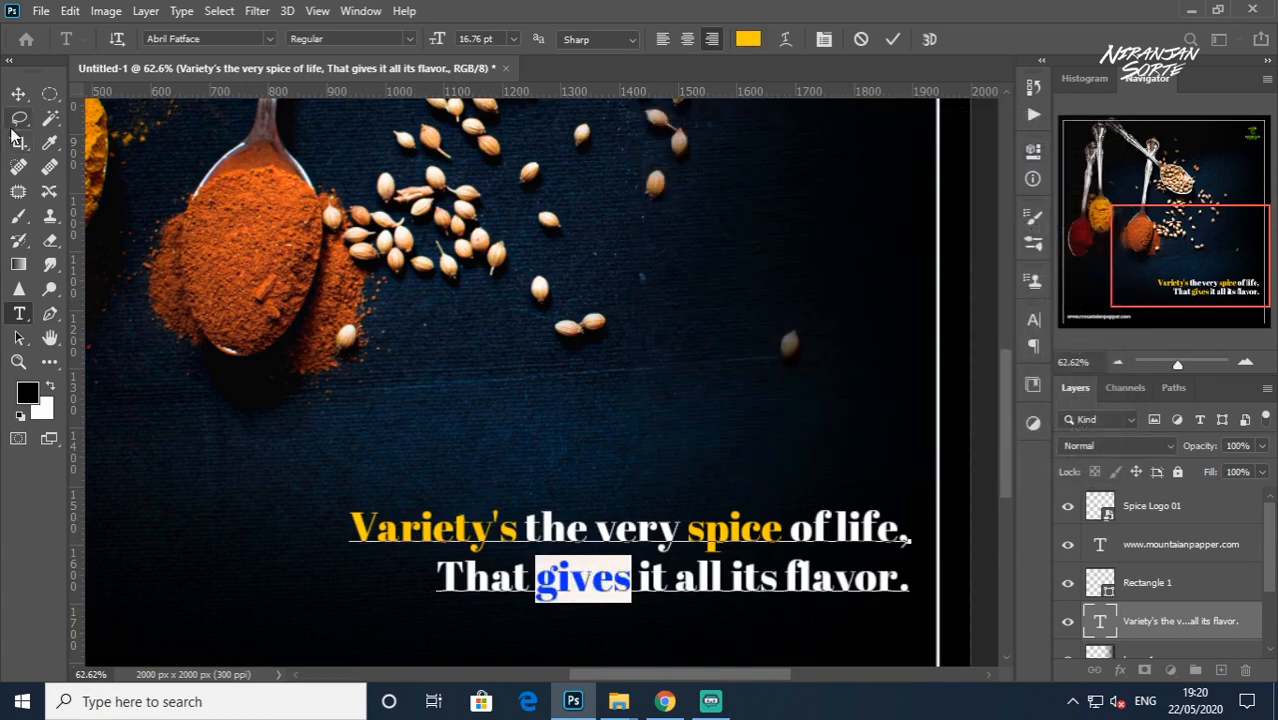
left_click(18, 93)
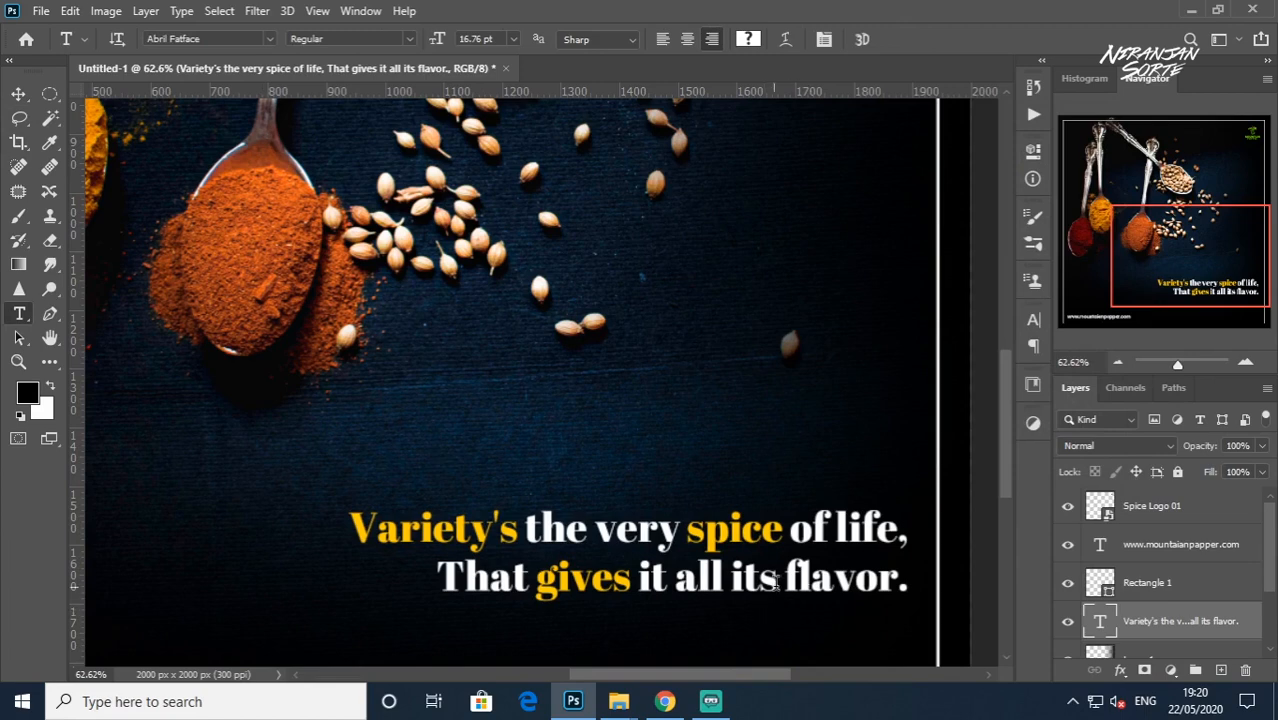
Step: Set the text colour of "flavor" and its closing full stop to yellow #ffcc00, and finish editing the quote
left_click_drag(779, 578, 897, 572)
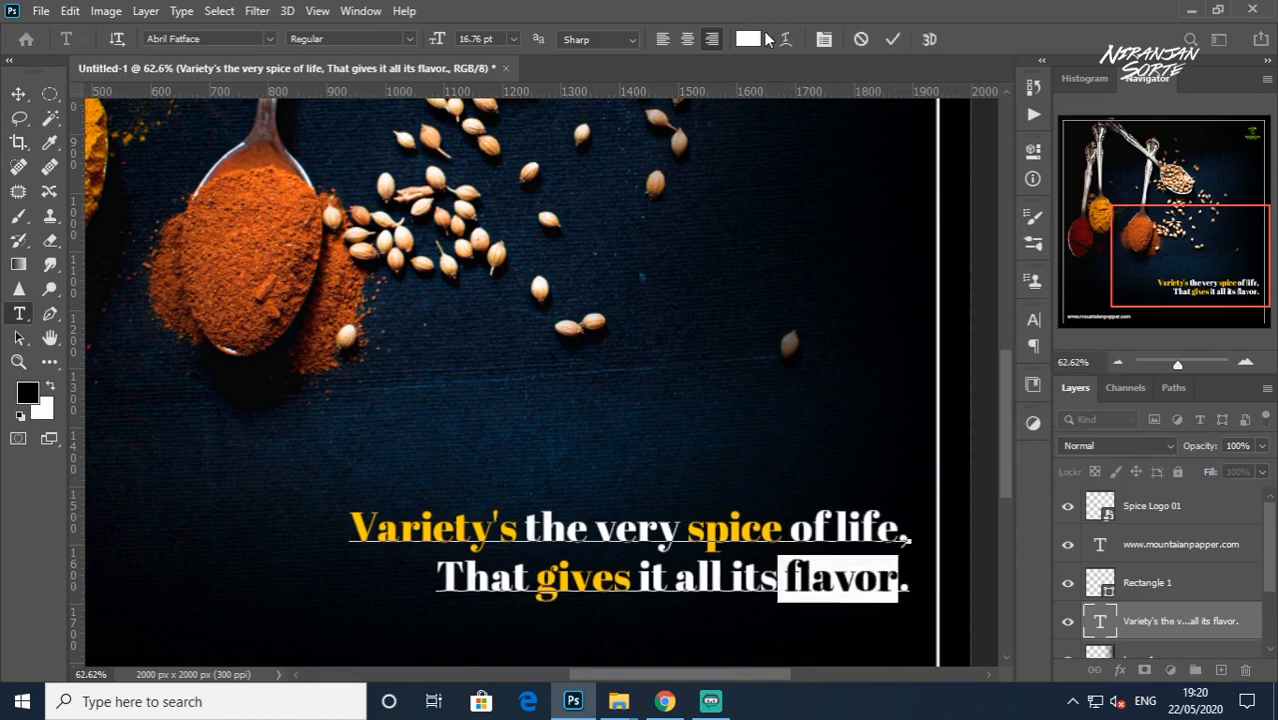
left_click(748, 39)
type("ffcc00")
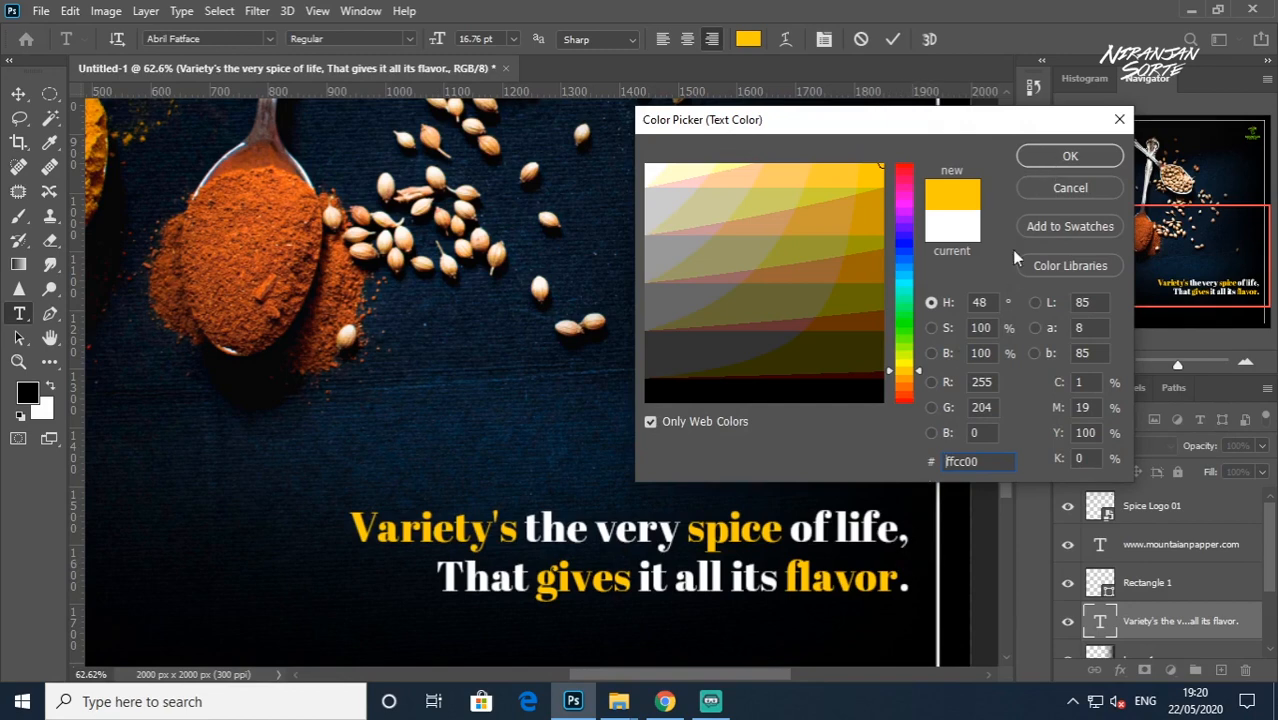
left_click(1070, 156)
left_click_drag(910, 582, 782, 580)
left_click(748, 39)
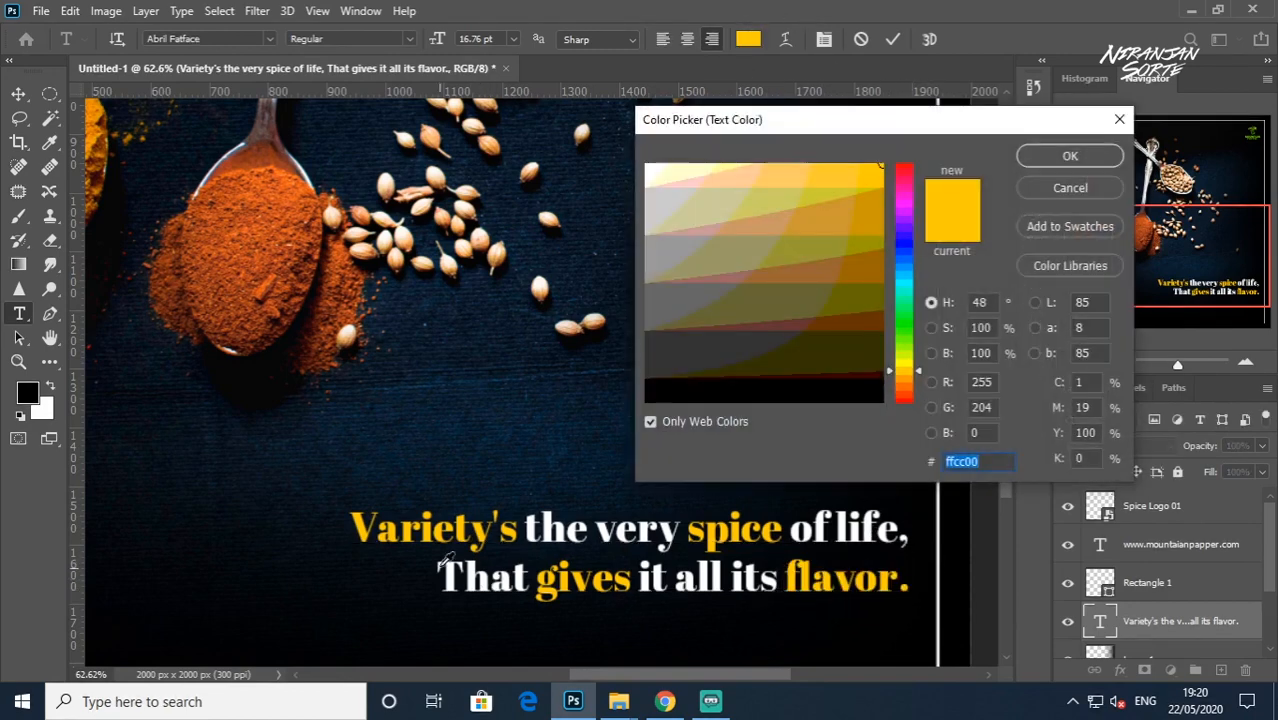
left_click(1035, 155)
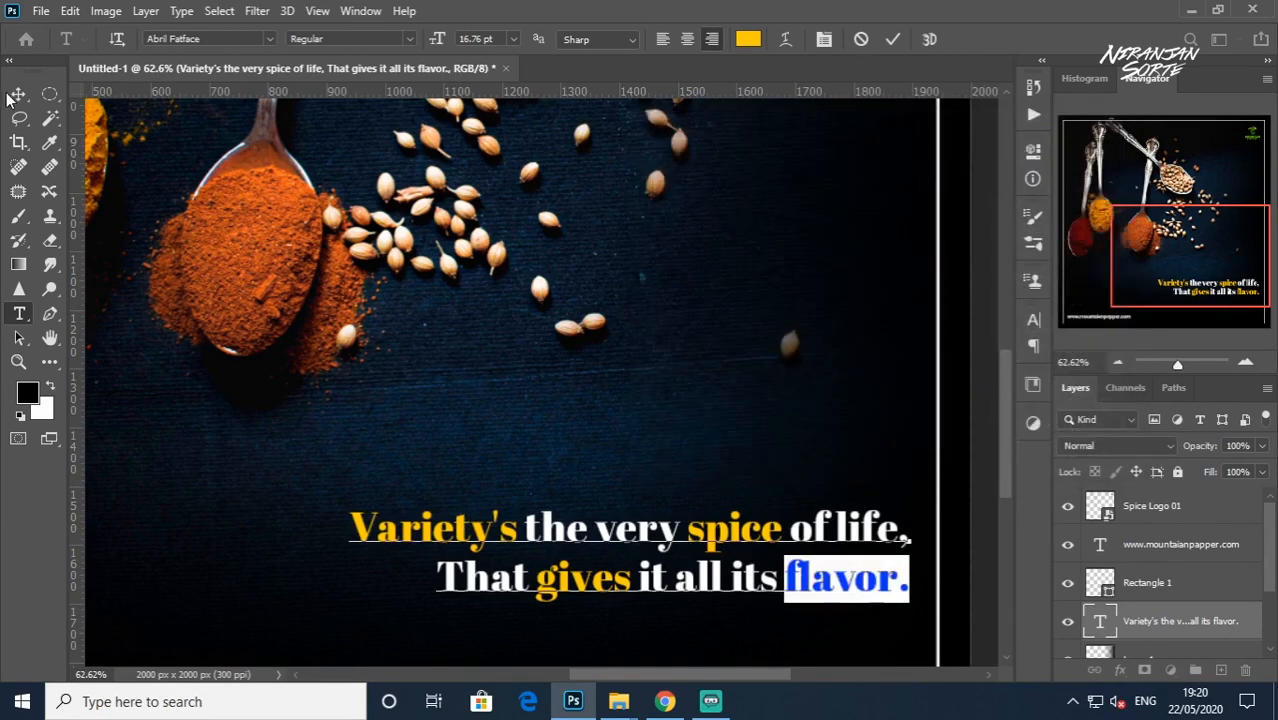
left_click(17, 95)
key("ctrl+0")
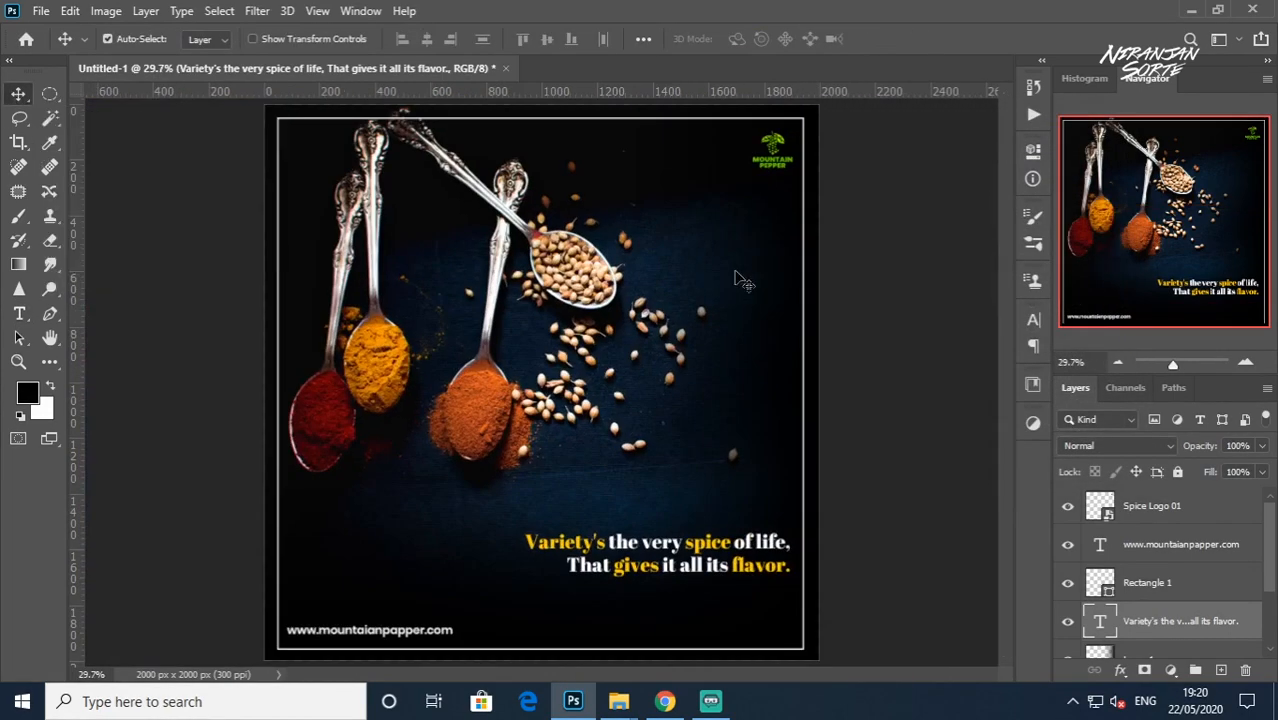
Step: Save the design in the SM folder as the Photoshop file "Spice Logo SM 01" with Maximize Compatibility on
key("ctrl+s")
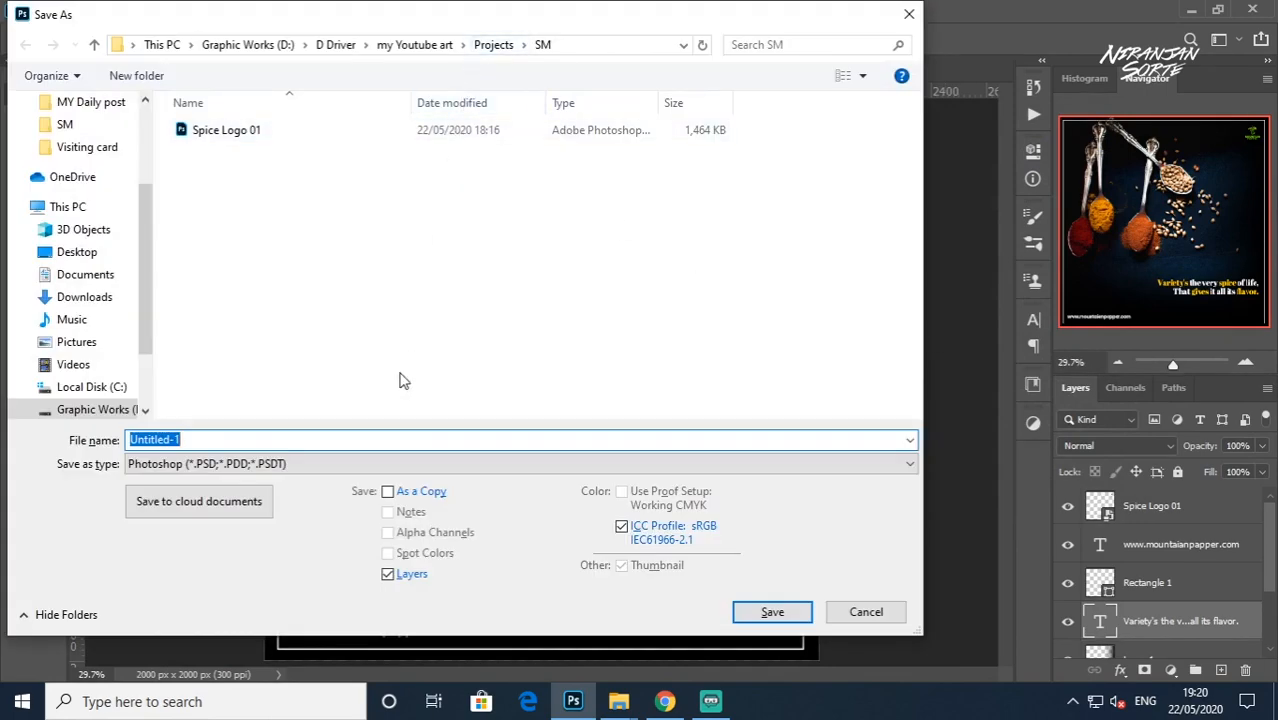
left_click(218, 143)
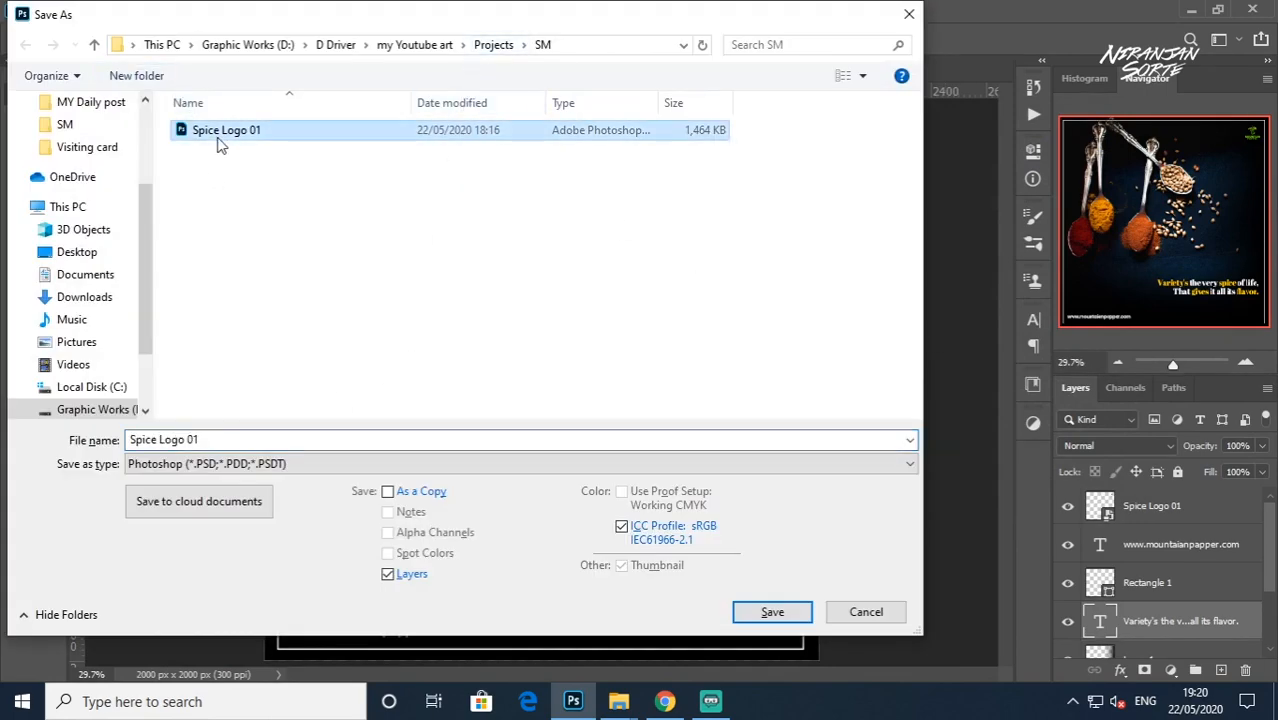
left_click(214, 439)
key("BackSpace")
key("BackSpace")
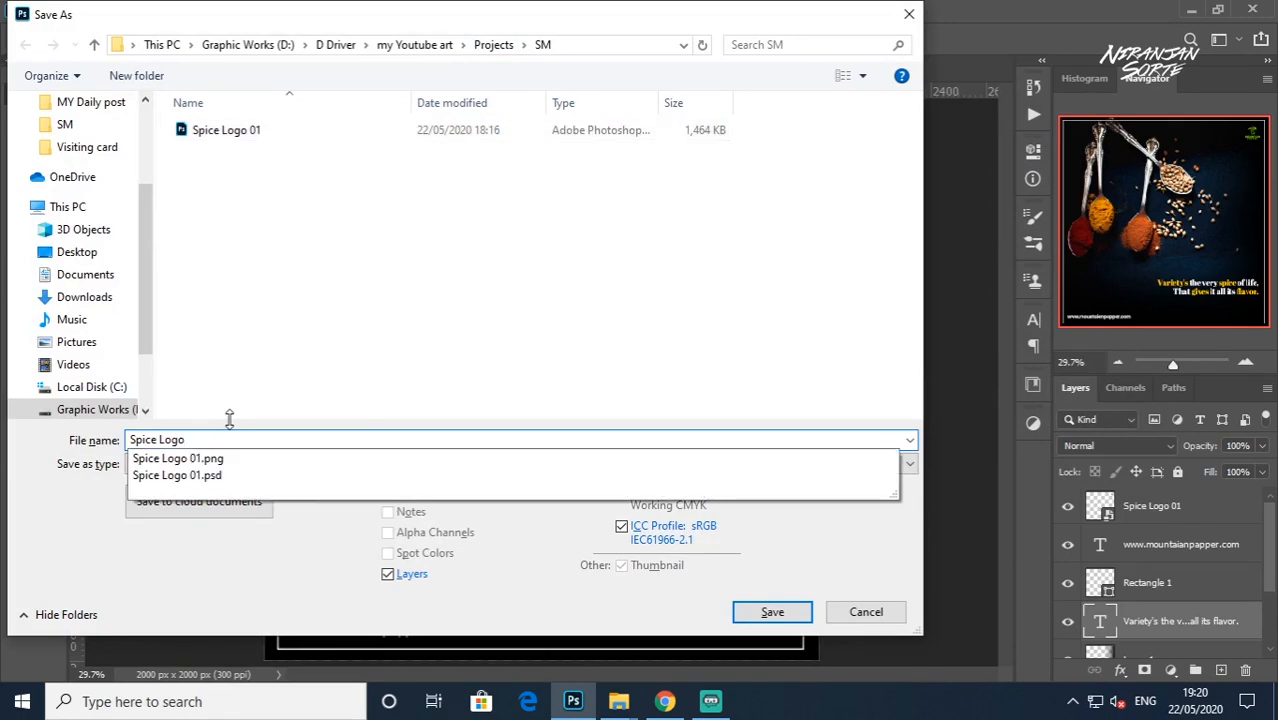
type("SM ")
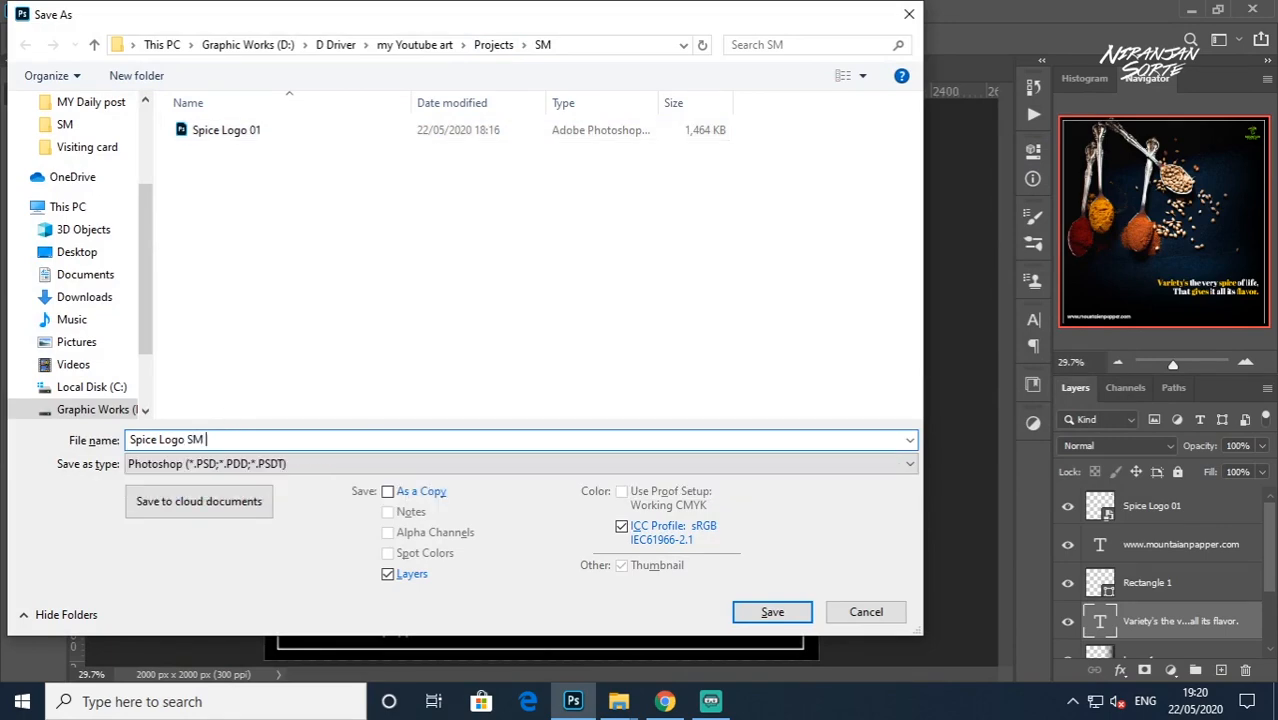
type("01")
key("Return")
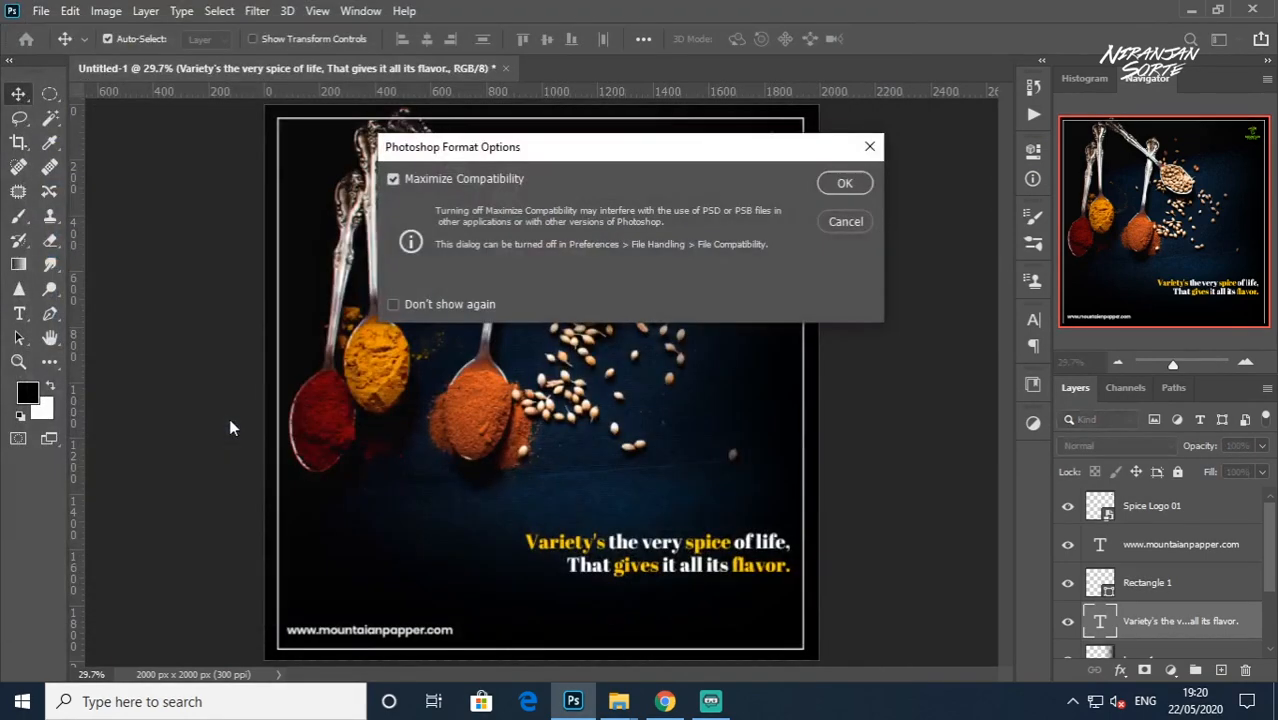
left_click(845, 184)
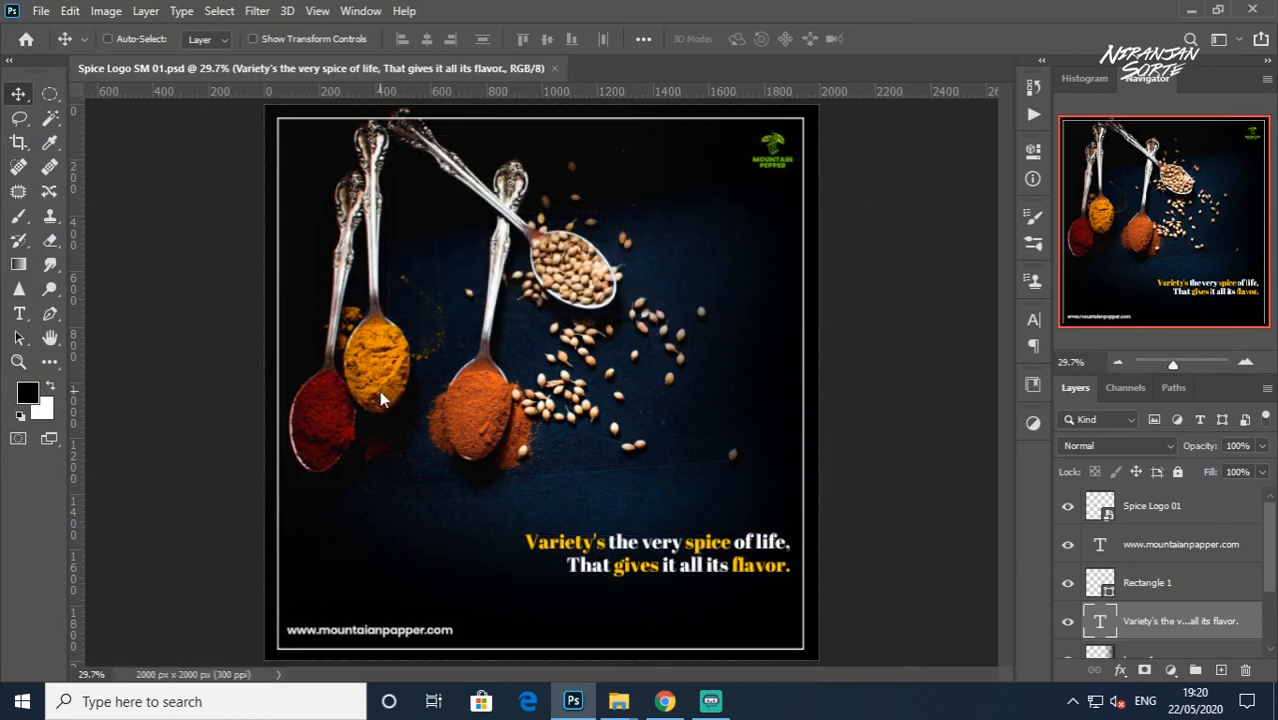
Step: Save a JPEG copy of the design as "Spice Logo SM 01" in the SM folder
key("ctrl+shift+s")
left_click(320, 463)
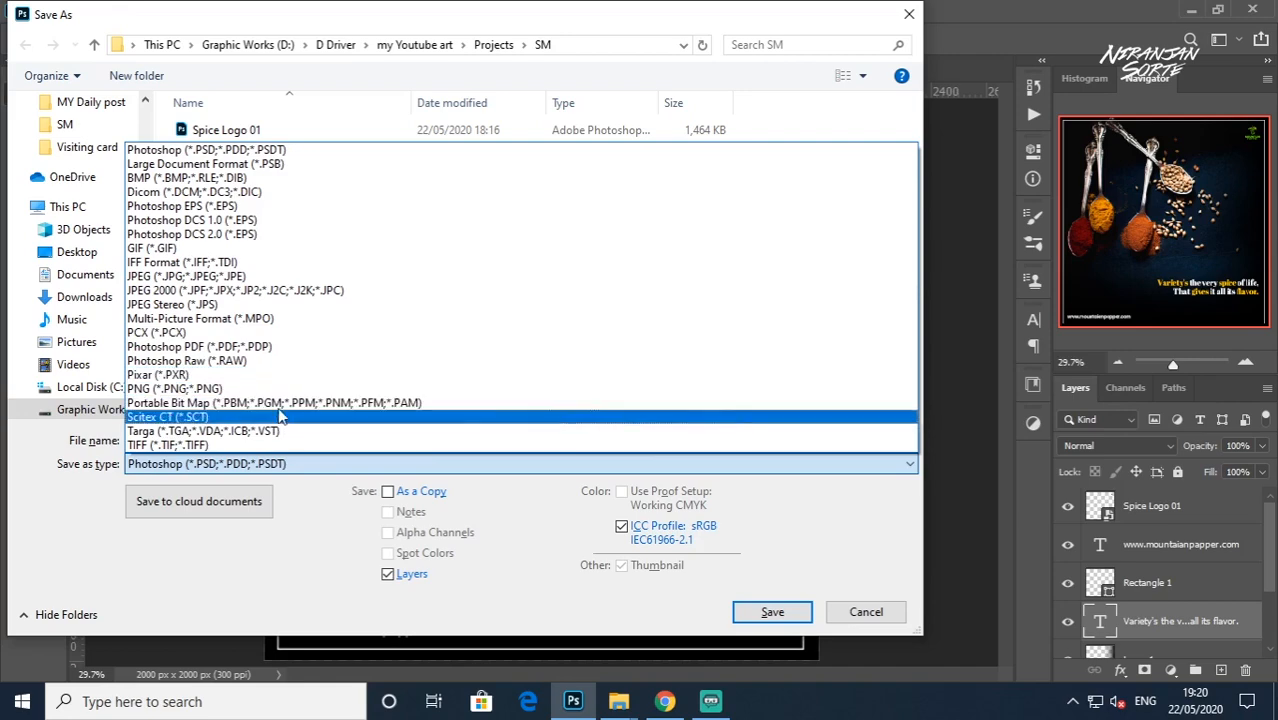
left_click(281, 389)
left_click(305, 463)
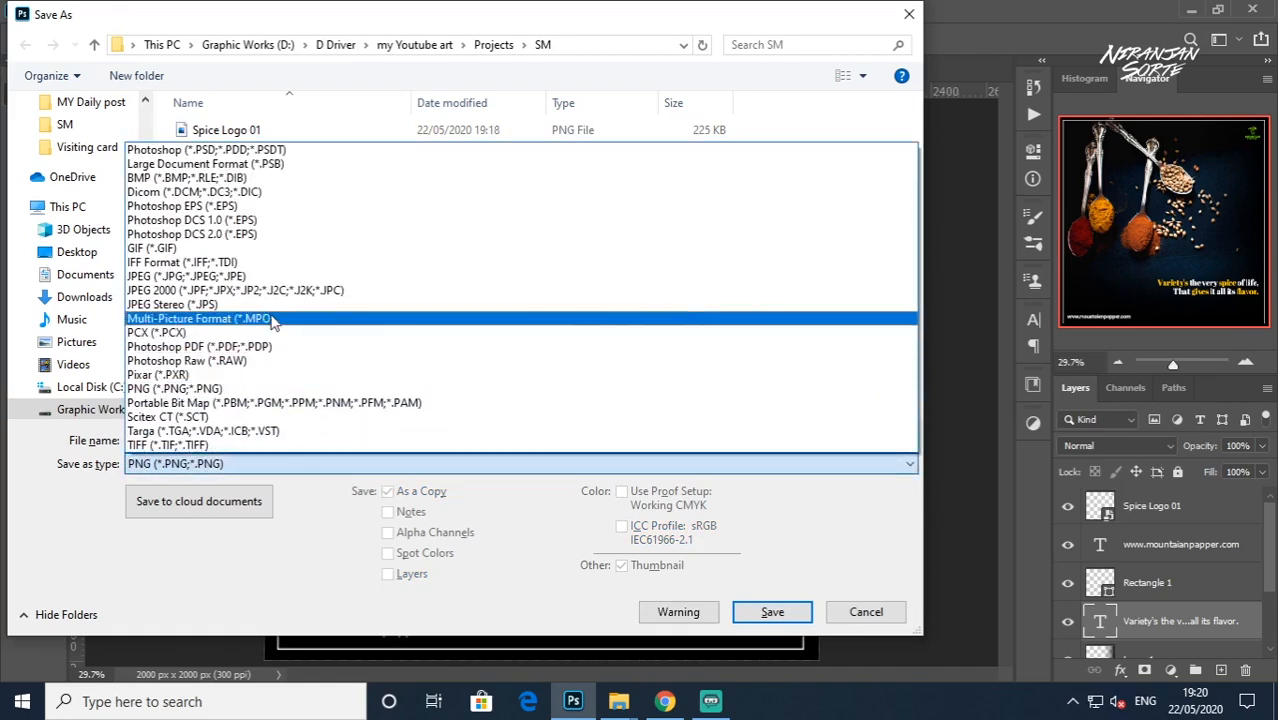
left_click(270, 278)
left_click(768, 614)
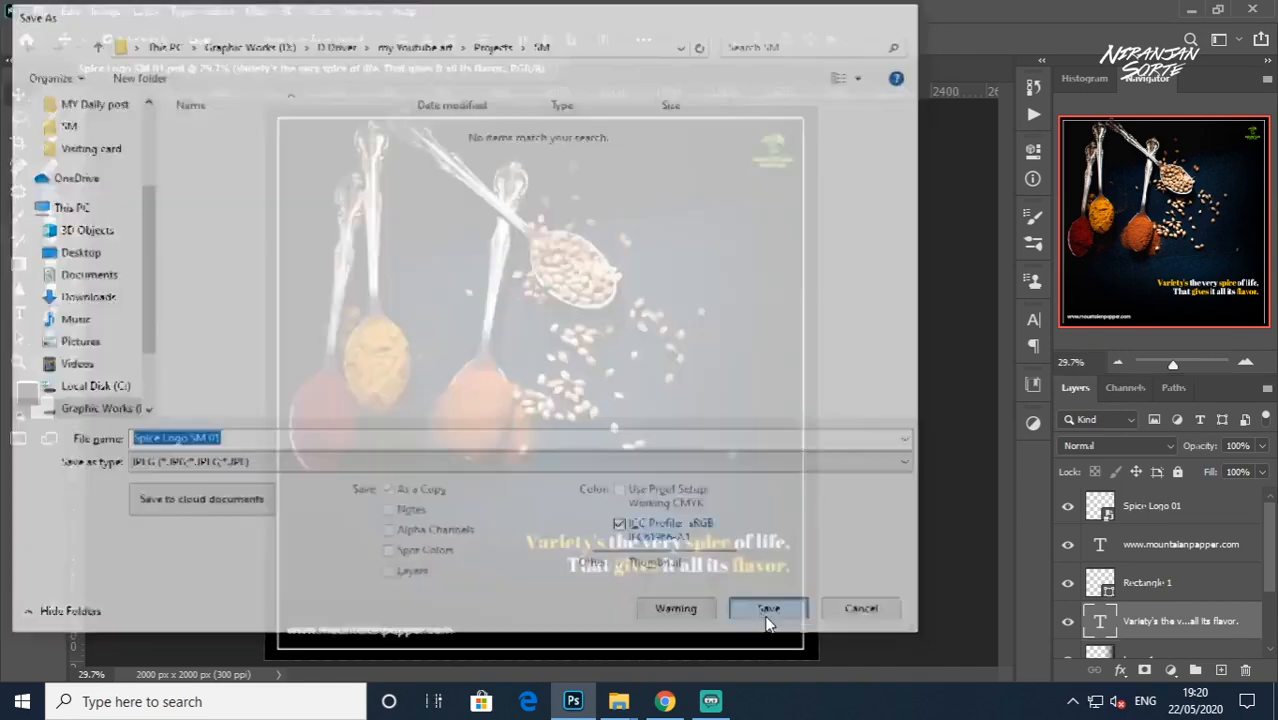
left_click(742, 148)
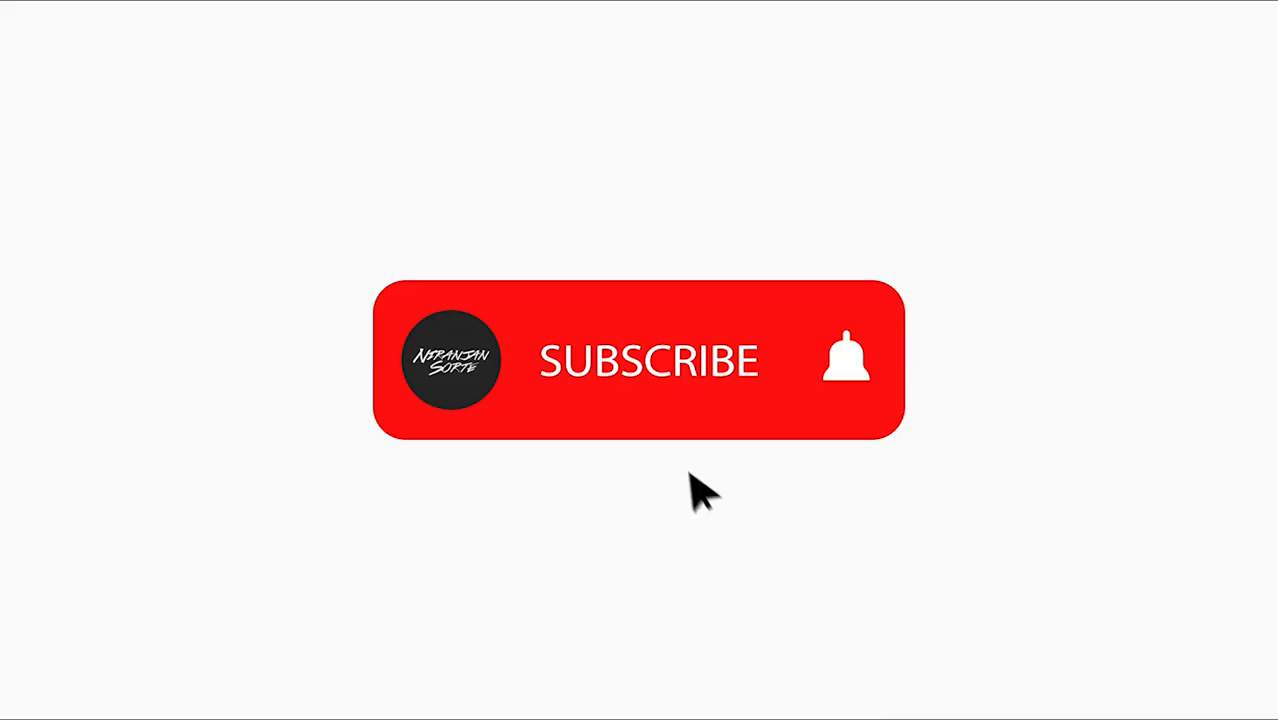